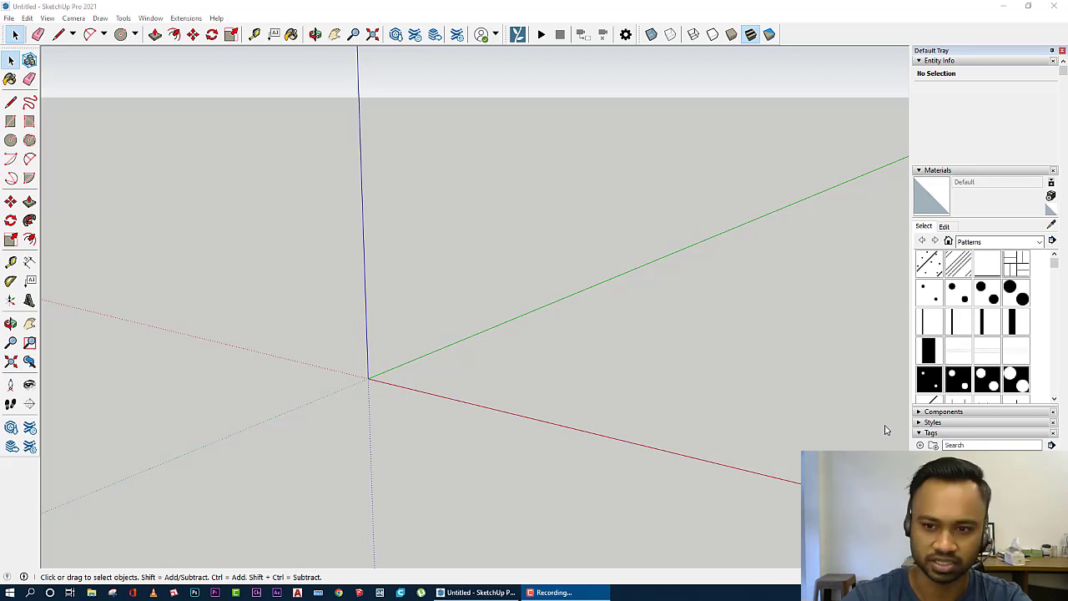
Step: Open 3D Warehouse maximized and scroll through the 1,000+ LANDSCAPE model results
click(11, 427)
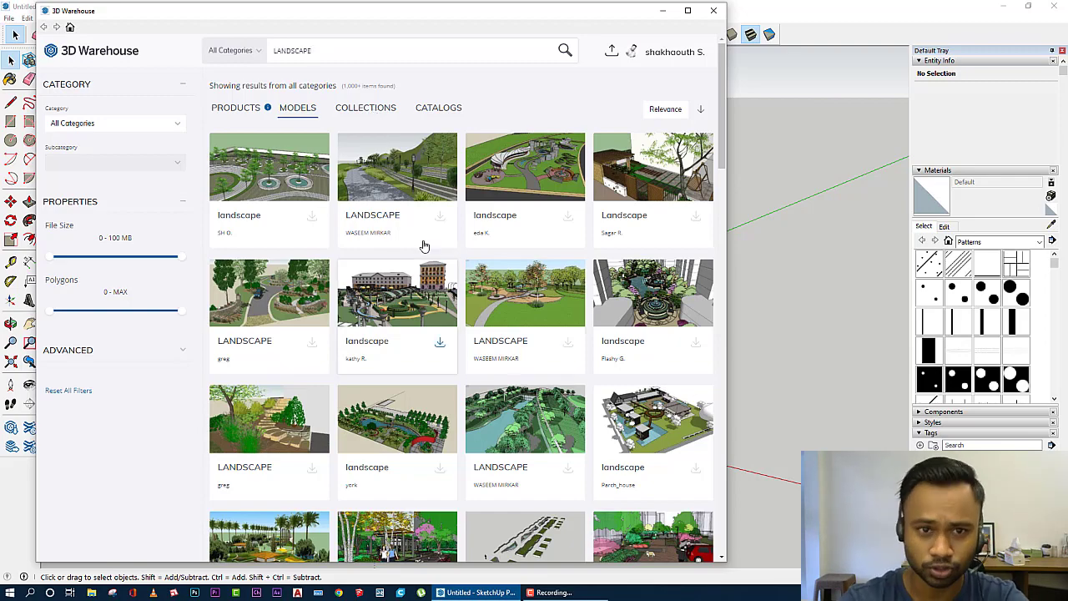
scroll(672, 114, down, 2)
click(688, 10)
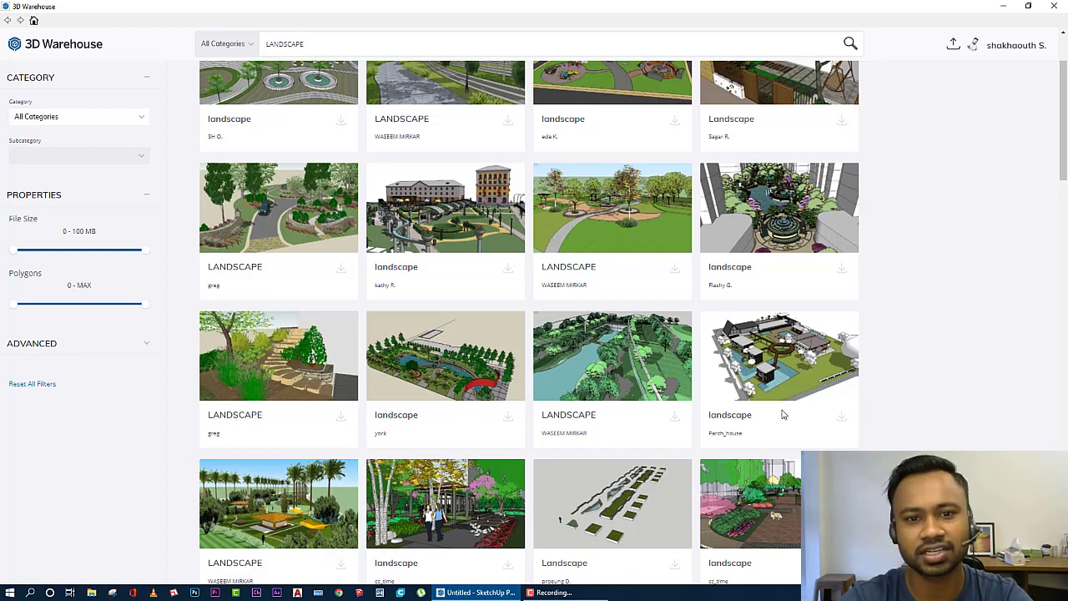
scroll(782, 414, down, 3)
scroll(667, 434, down, 3)
scroll(540, 451, down, 3)
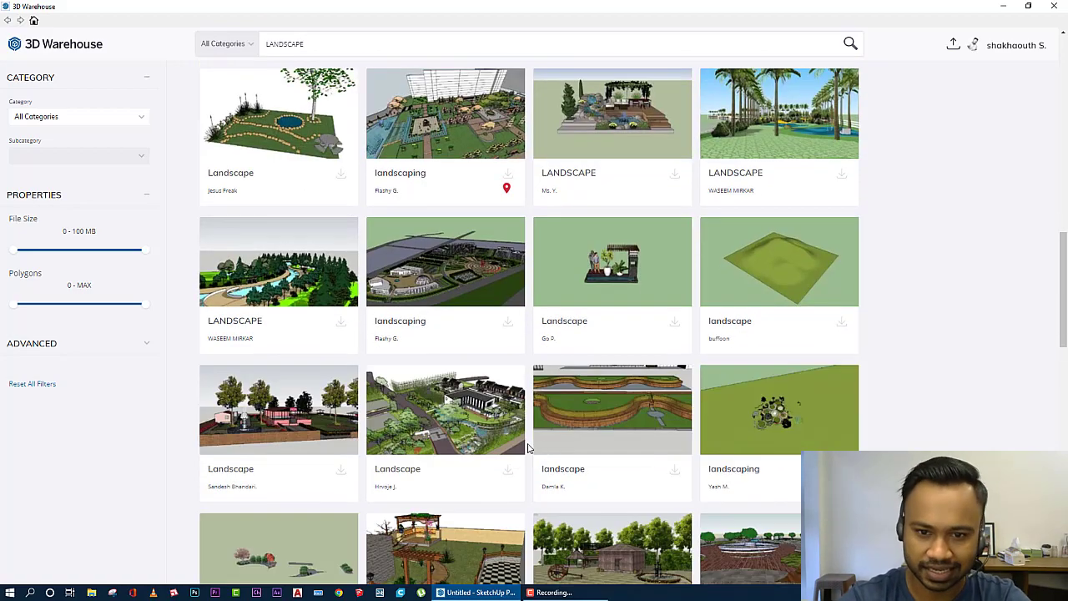
scroll(528, 448, down, 3)
scroll(528, 448, up, 5)
scroll(527, 448, up, 3)
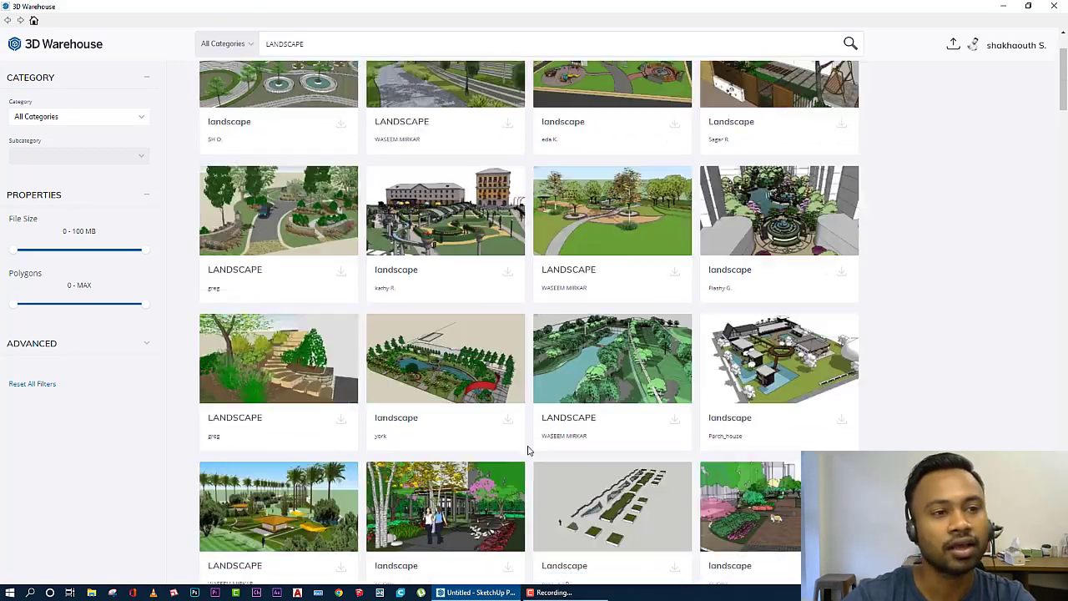
scroll(527, 448, up, 3)
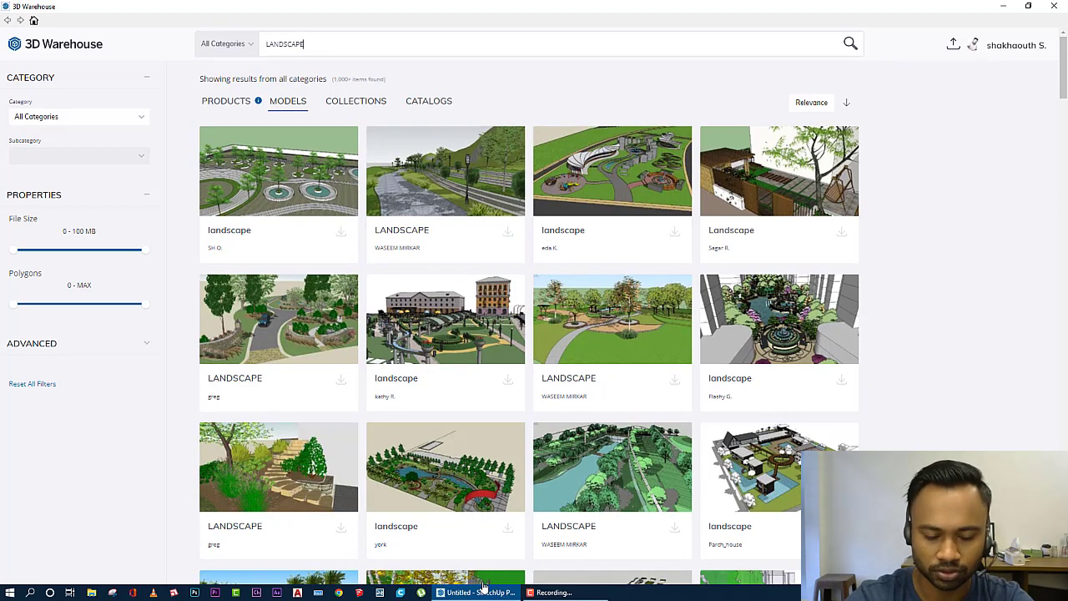
Step: In File Explorer's This PC, look into COLLECTION (J:), then open ALL MY WORK (I:)
click(91, 593)
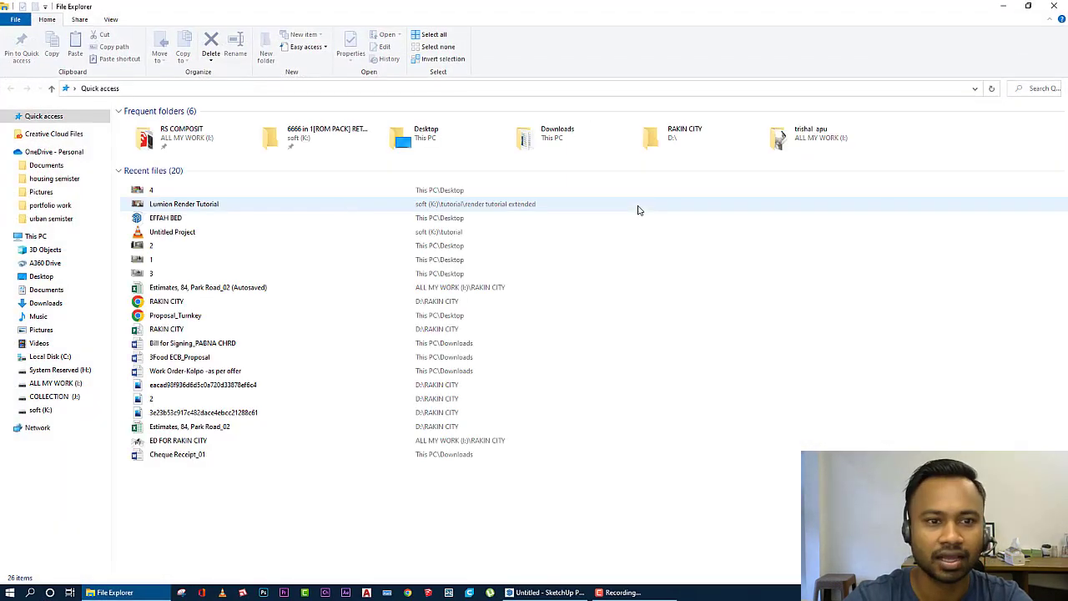
click(42, 238)
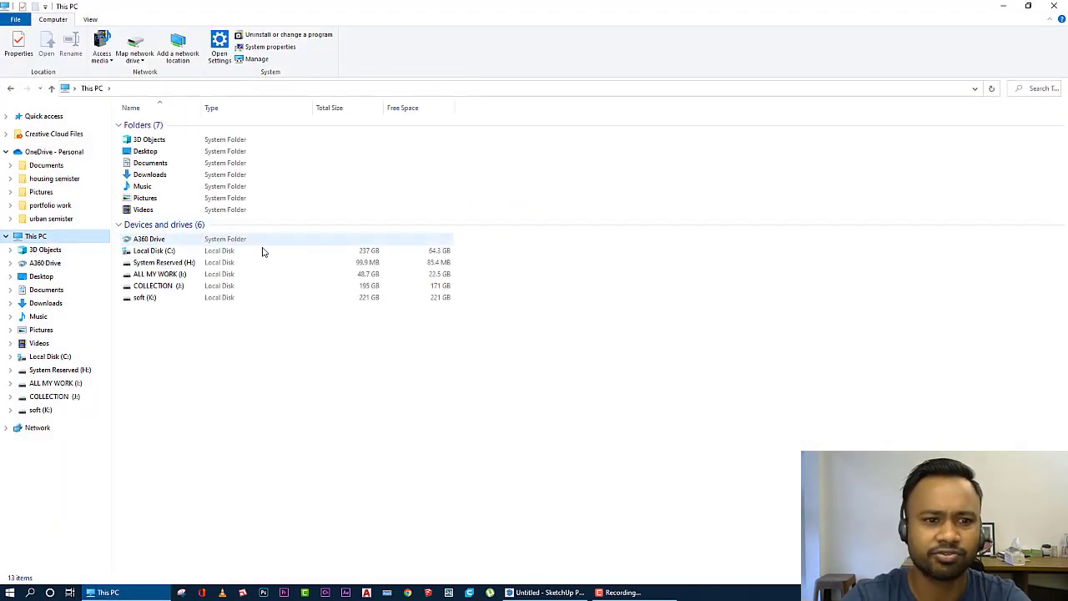
double_click(189, 290)
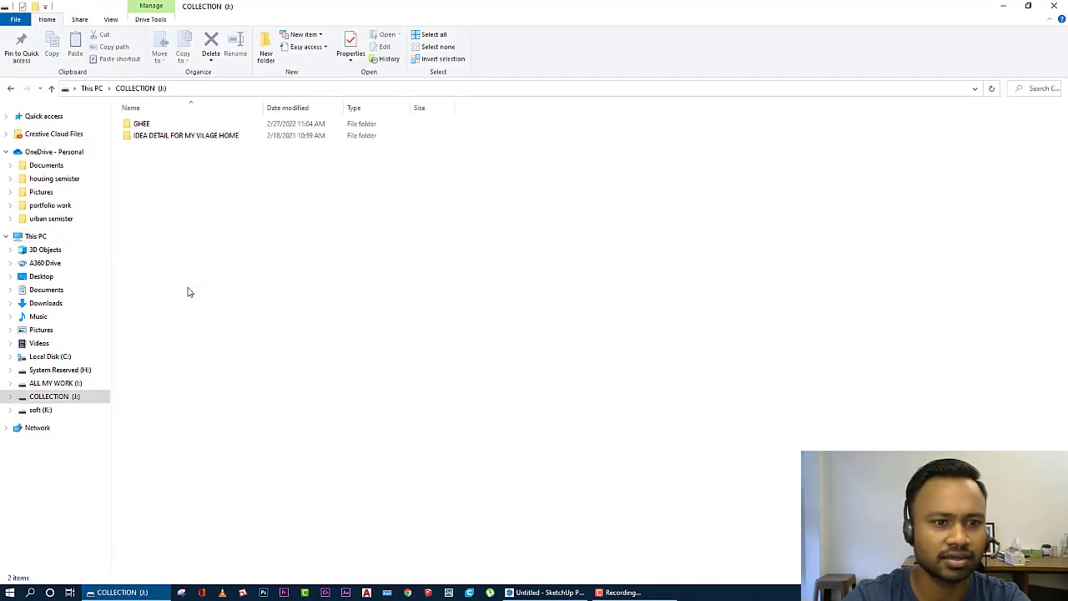
click(10, 87)
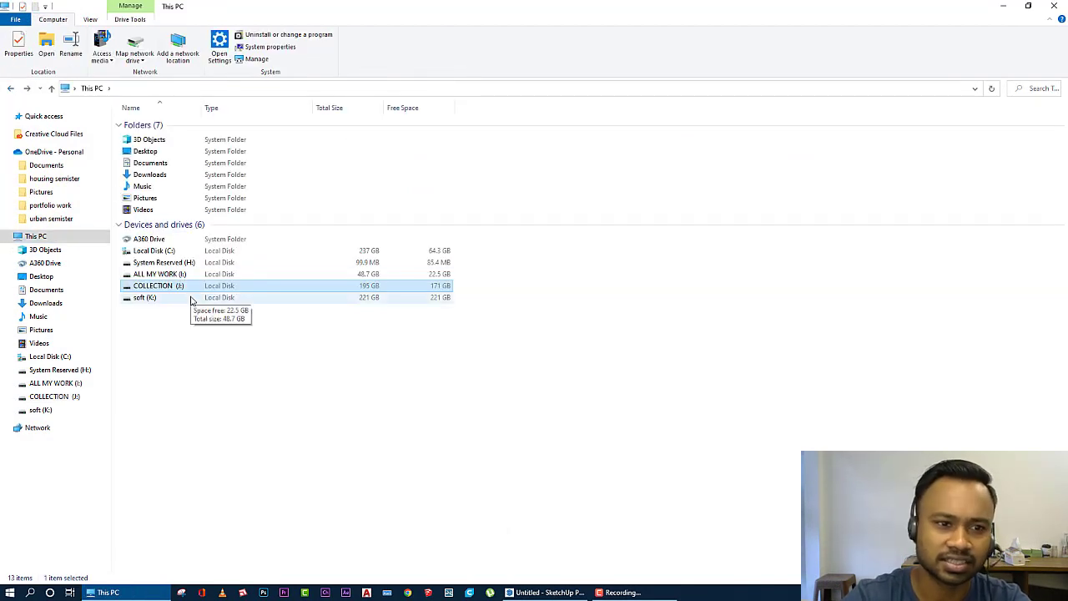
double_click(175, 275)
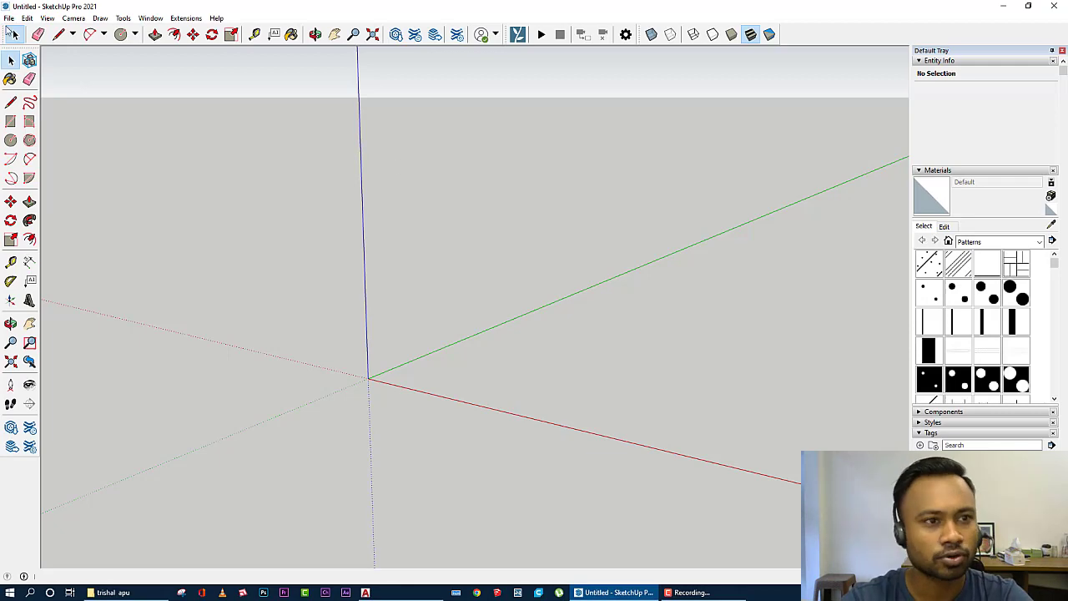
Step: Import the TRISHAL RESIDENCE AutoCAD drawing via File > Import and dismiss the import results
click(10, 17)
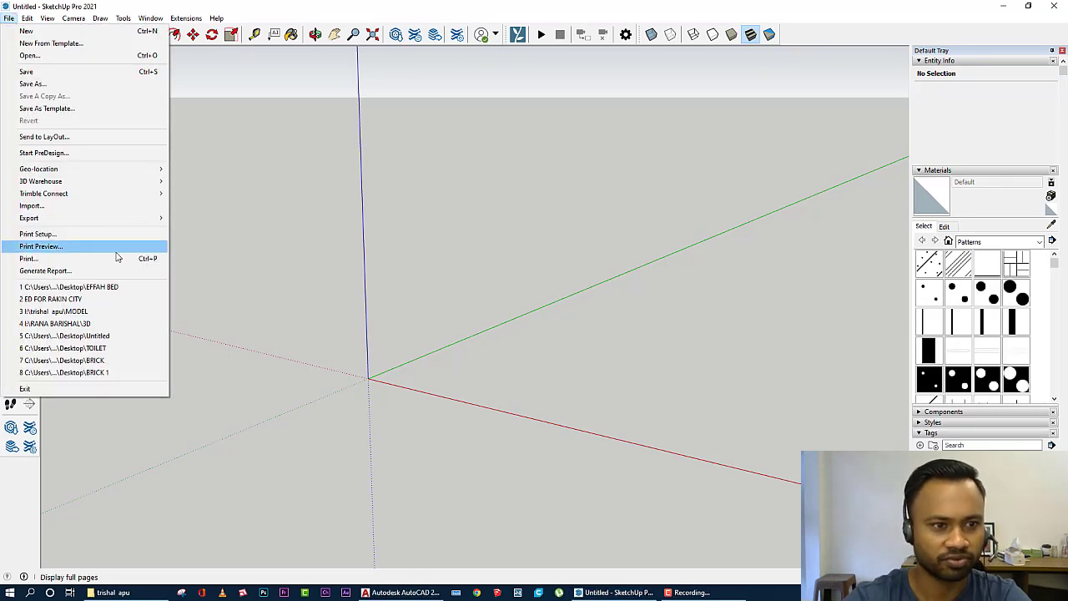
click(111, 207)
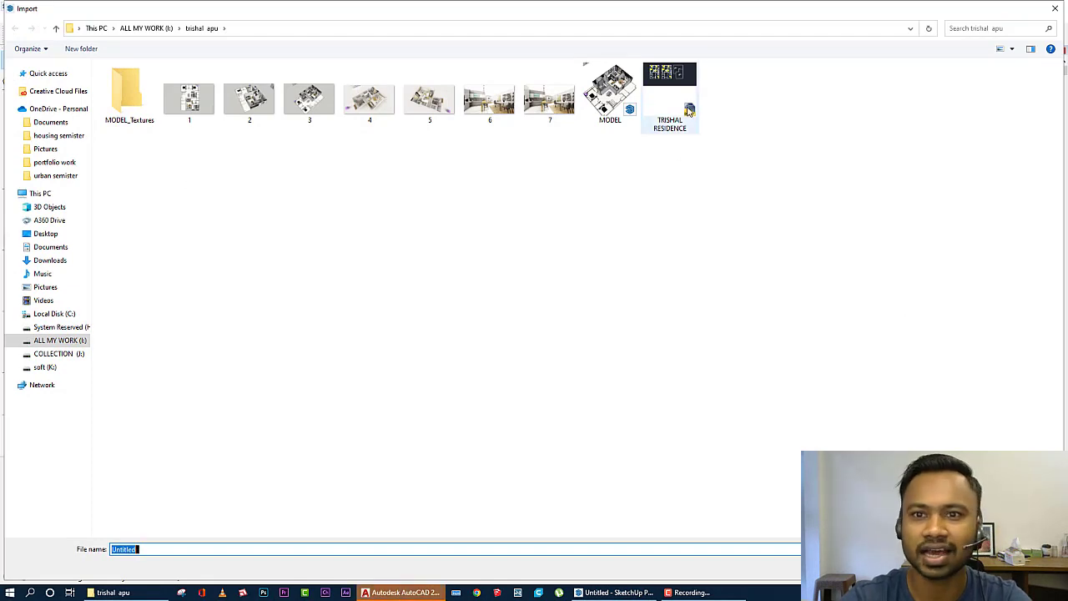
double_click(674, 92)
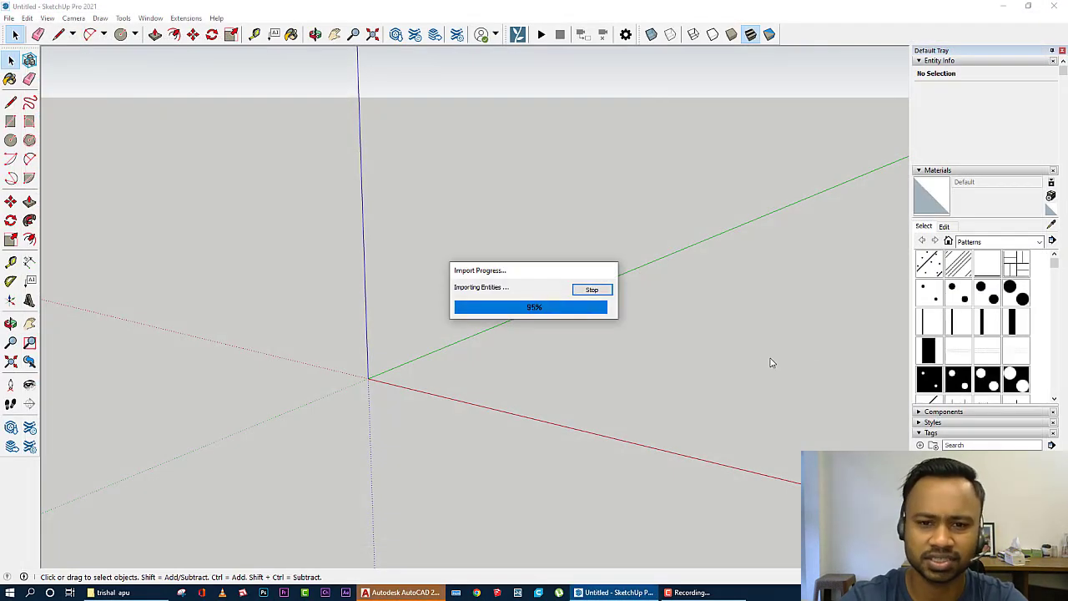
click(594, 380)
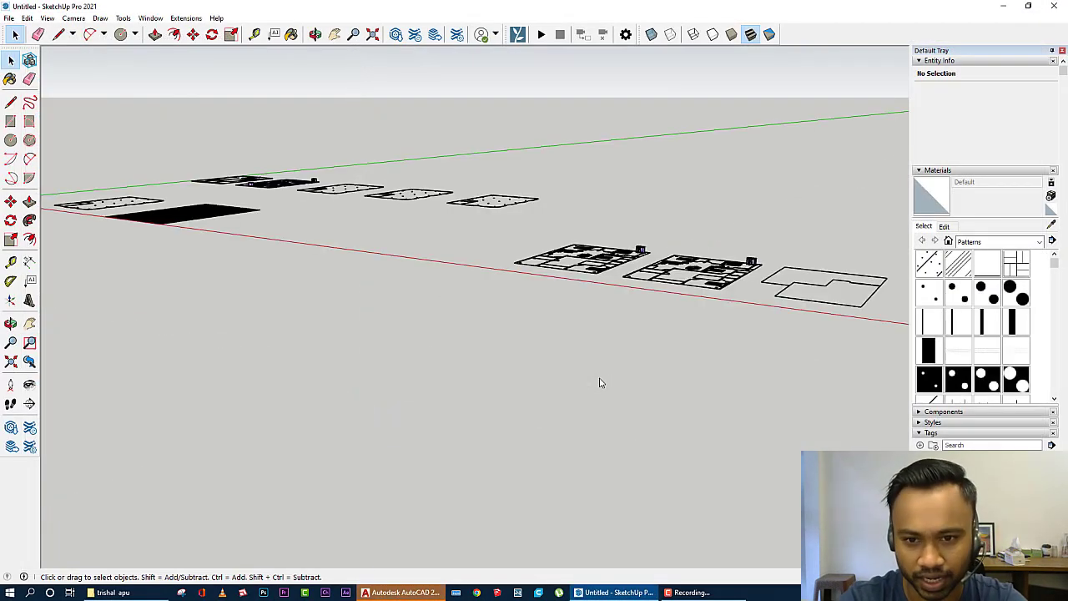
Step: Orbit and zoom to inspect the two furnished floor plans and the outline plan
middle_drag(599, 382, 679, 381)
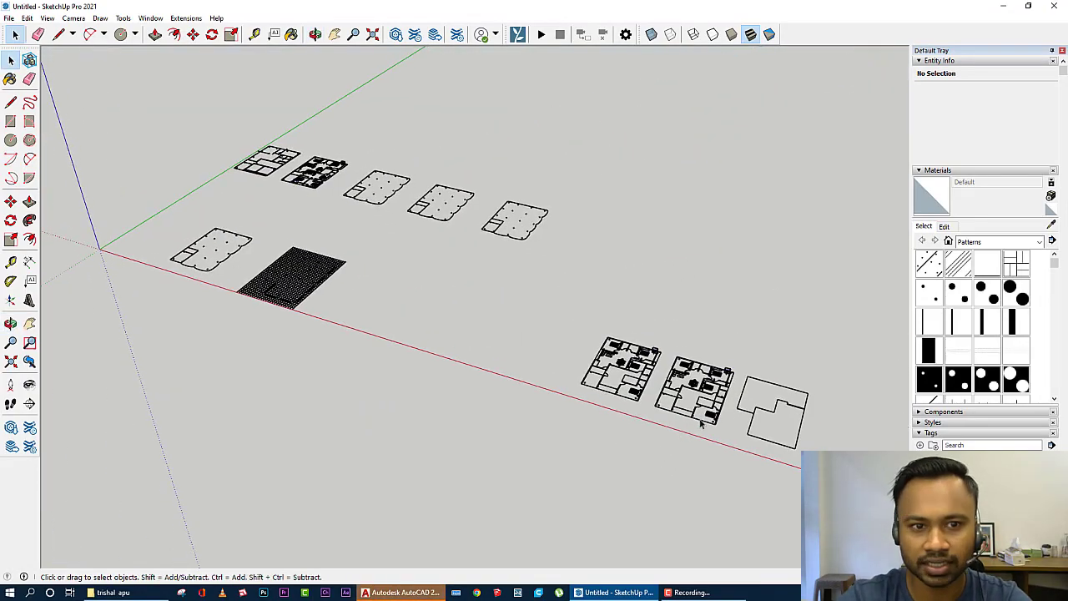
scroll(689, 408, up, 2)
scroll(689, 408, up, 5)
scroll(689, 408, up, 2)
scroll(634, 434, down, 3)
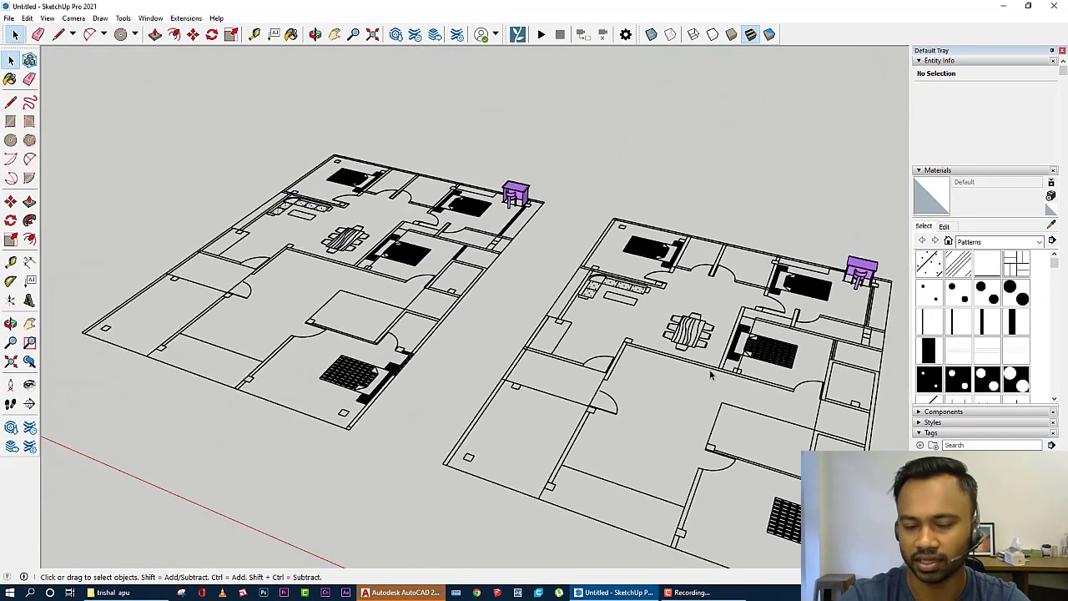
middle_drag(600, 442, 511, 485)
scroll(512, 486, up, 3)
scroll(512, 486, down, 3)
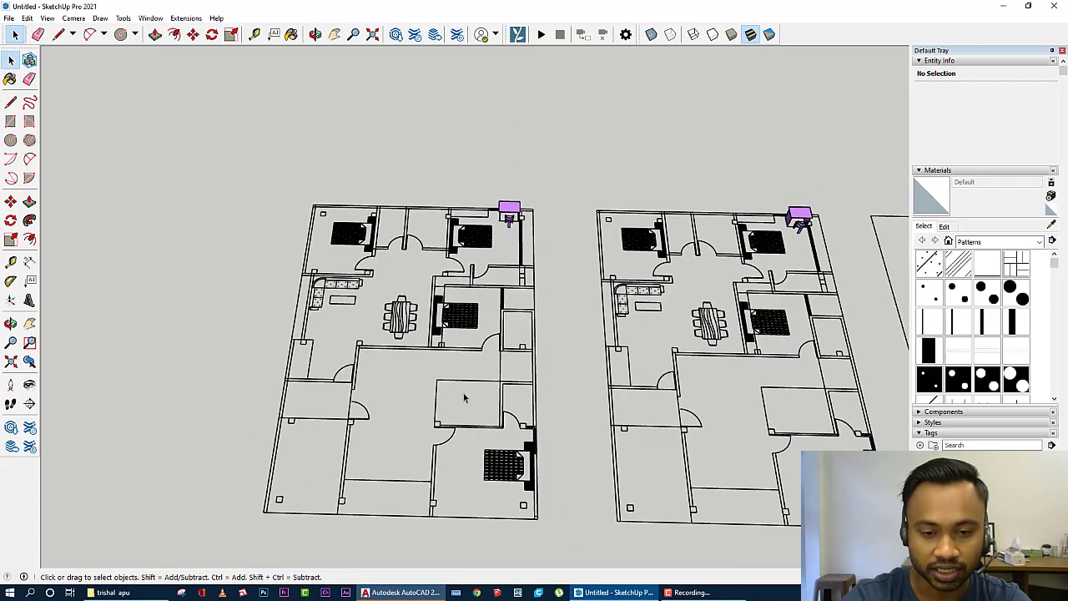
scroll(511, 485, up, 2)
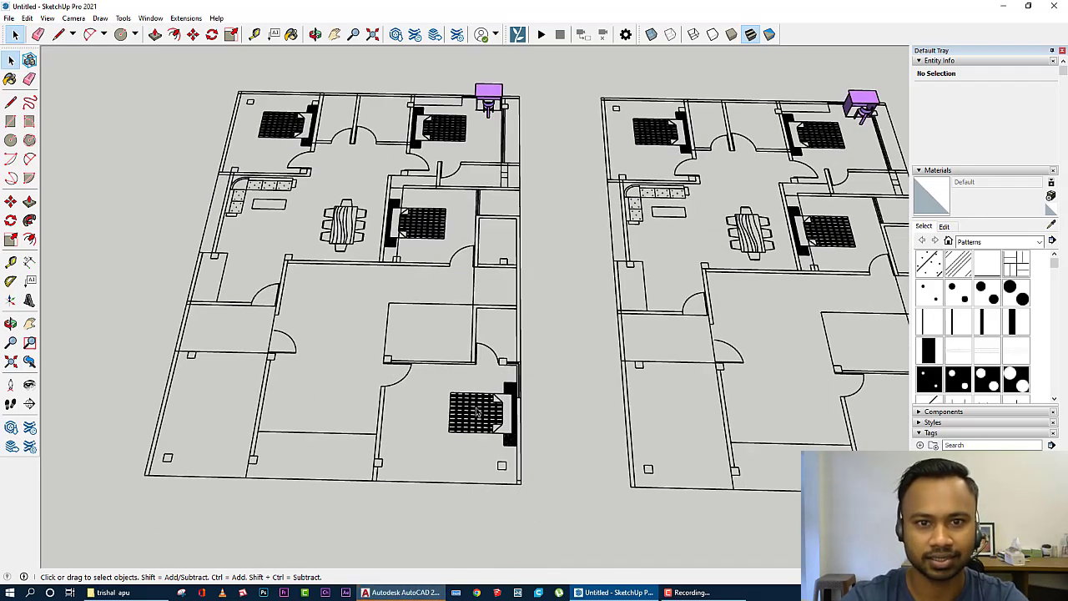
mouse_move(479, 412)
middle_down()
mouse_move(560, 409)
mouse_move(608, 424)
mouse_move(367, 401)
mouse_move(570, 456)
mouse_move(698, 286)
middle_up()
scroll(510, 503, up, 1)
scroll(508, 438, up, 3)
mouse_move(508, 438)
middle_down()
mouse_move(464, 472)
mouse_move(696, 351)
mouse_move(498, 460)
mouse_move(655, 415)
mouse_move(493, 381)
mouse_move(398, 388)
mouse_move(348, 467)
mouse_move(792, 403)
mouse_move(789, 372)
mouse_move(751, 309)
mouse_move(527, 299)
middle_up()
scroll(501, 295, up, 3)
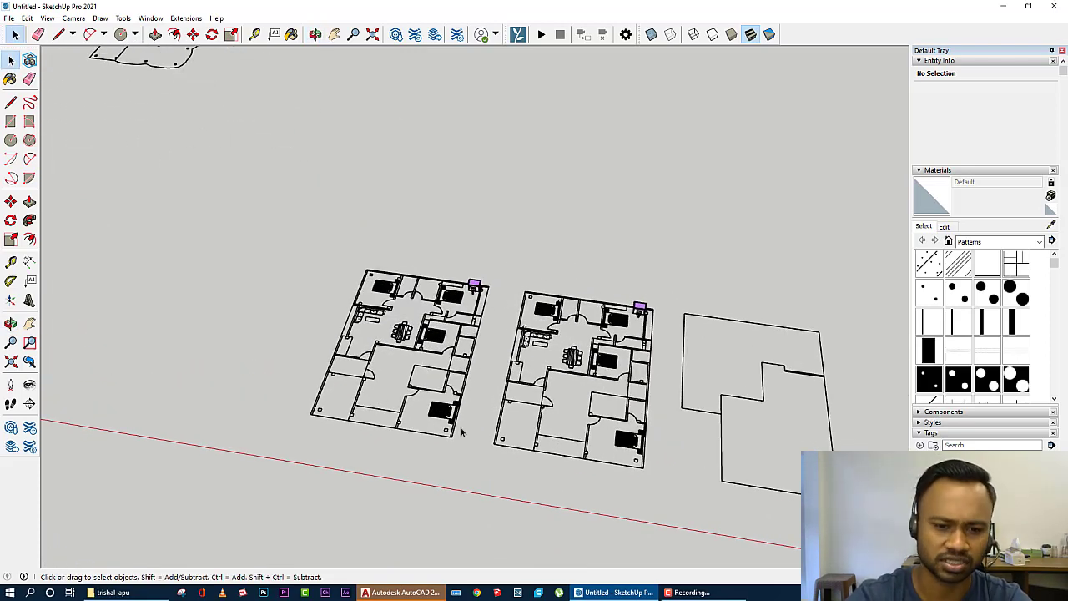
Step: Close the TRISHAL RESIDENCE drawing in AutoCAD
click(396, 594)
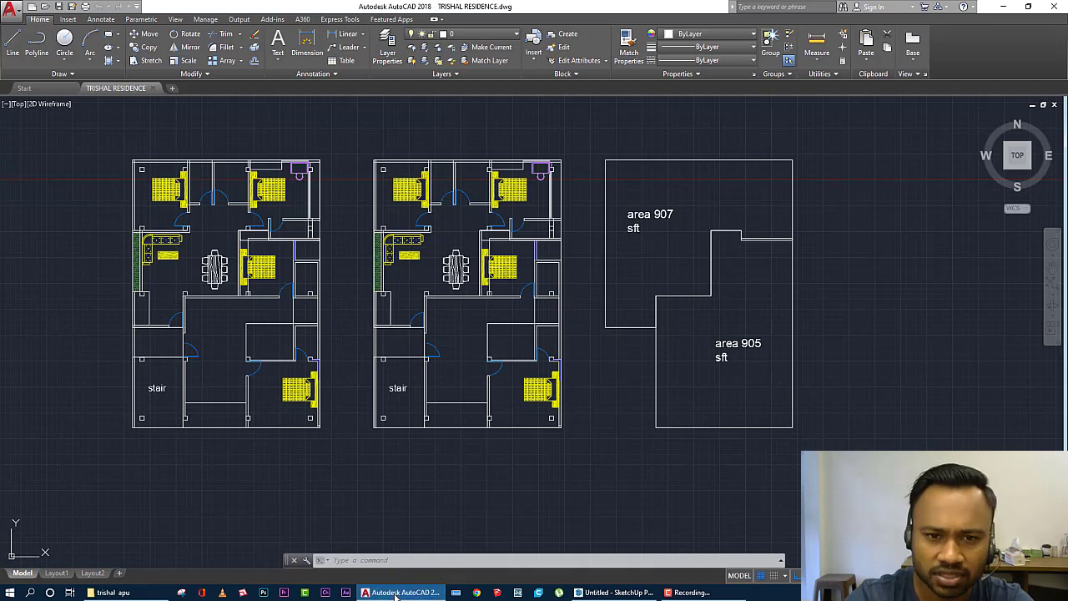
click(1053, 6)
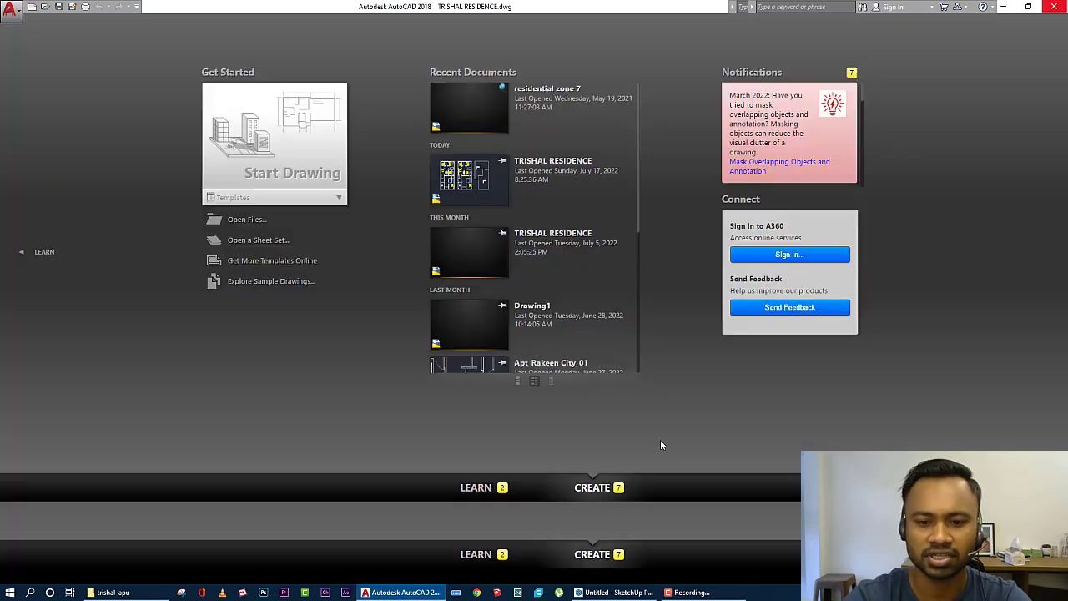
click(680, 593)
click(613, 593)
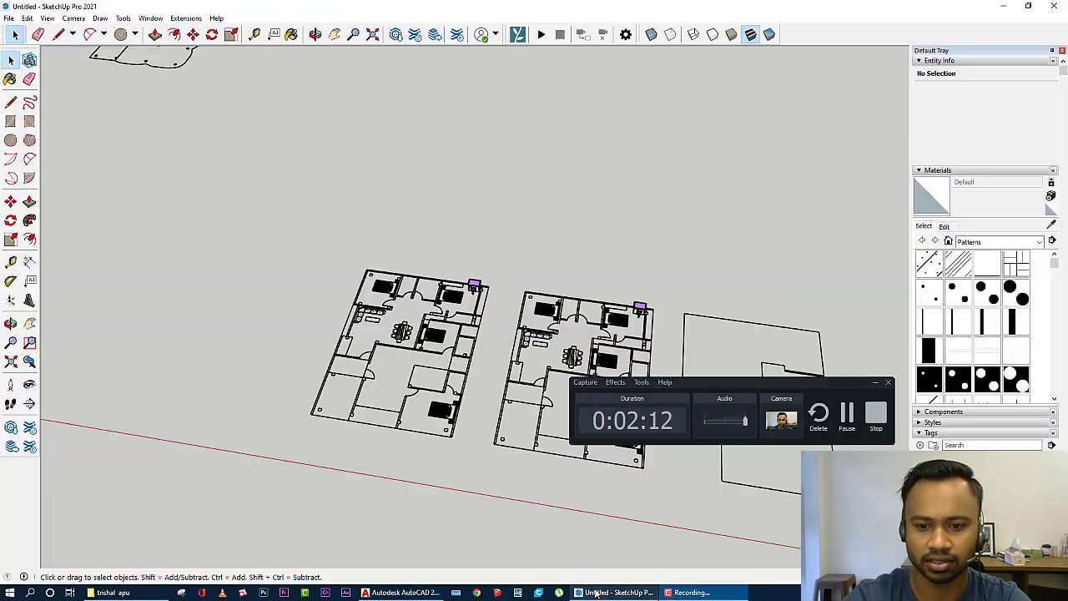
click(875, 385)
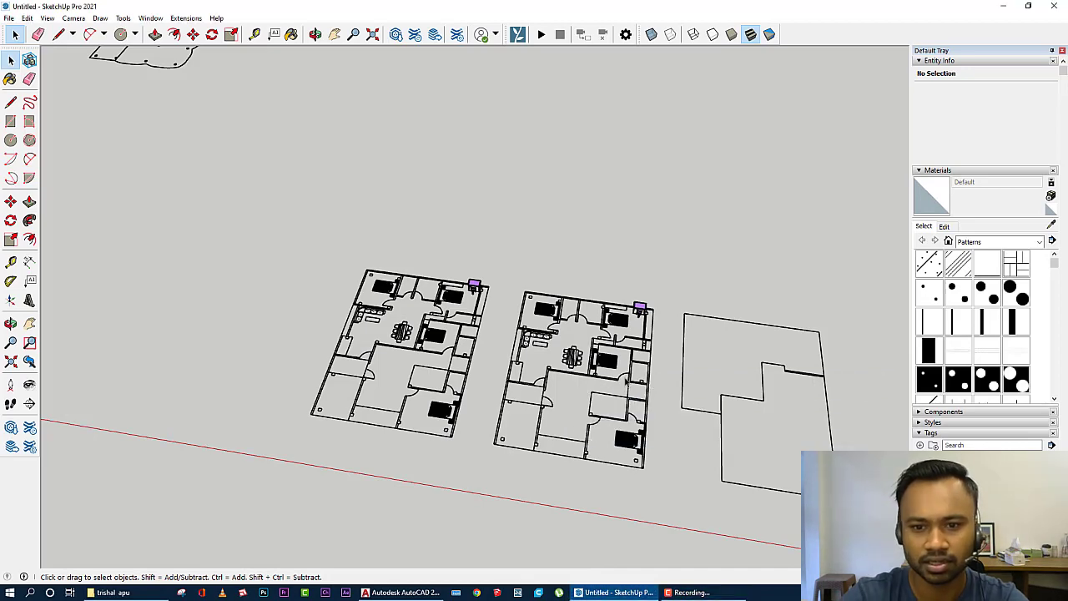
scroll(649, 379, up, 2)
scroll(649, 379, up, 2)
scroll(649, 379, up, 2)
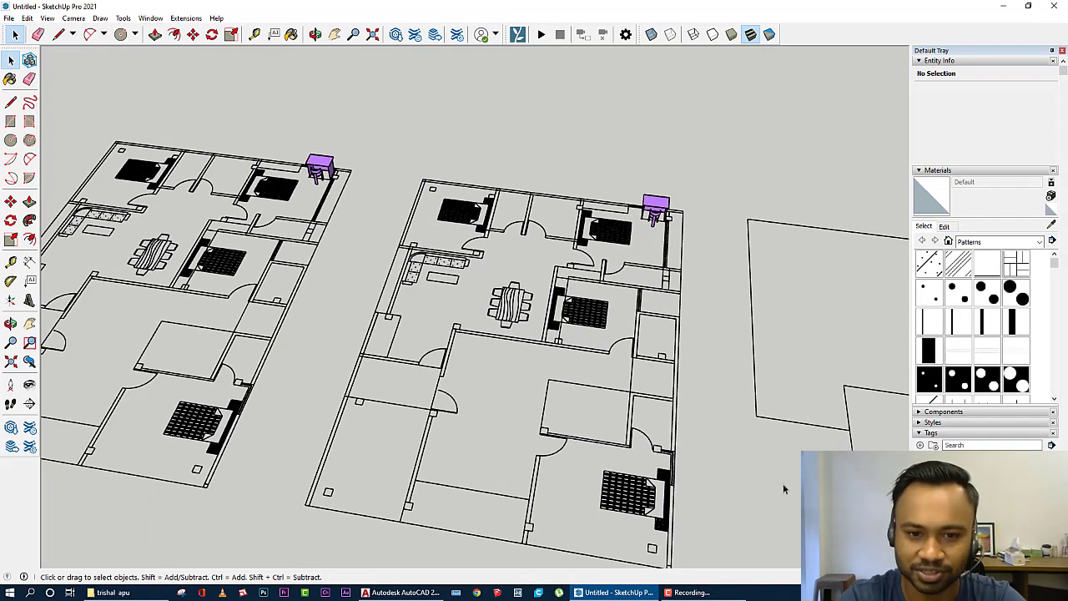
scroll(598, 556, up, 2)
scroll(598, 557, up, 2)
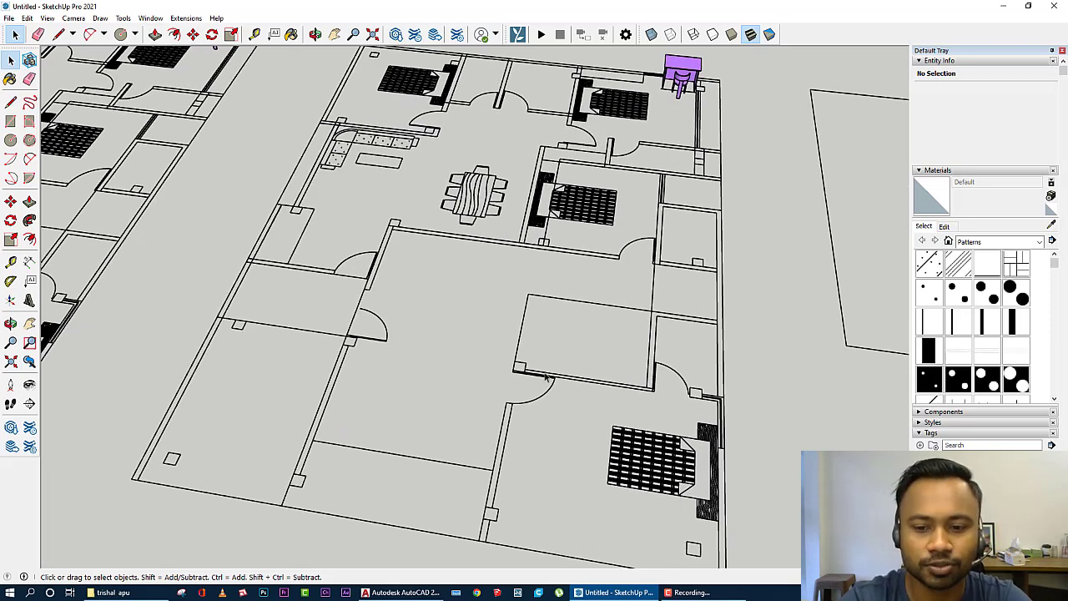
scroll(528, 346, down, 3)
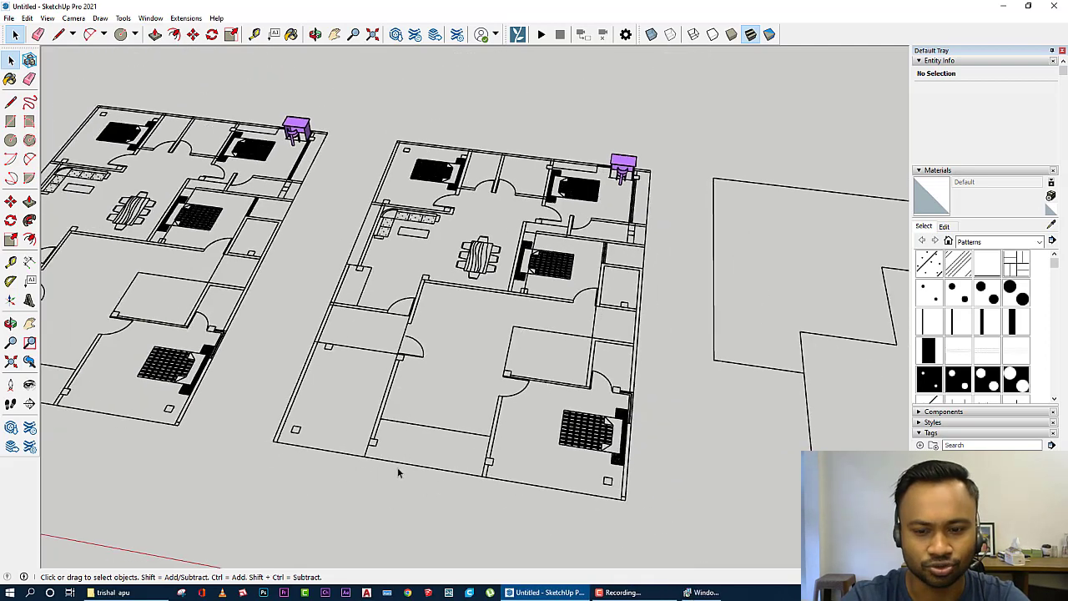
click(707, 592)
click(614, 321)
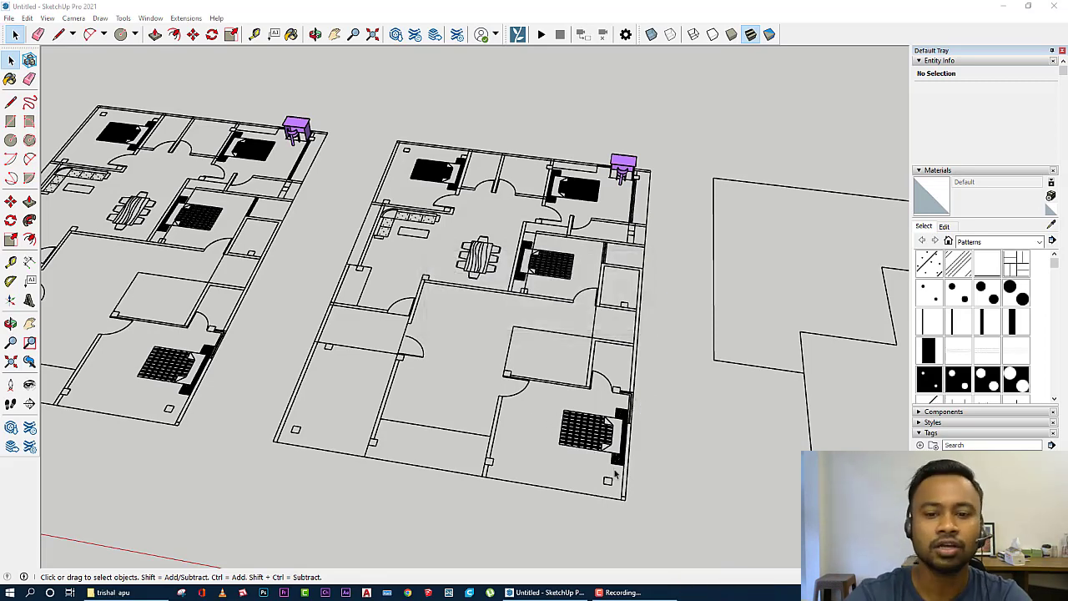
scroll(657, 534, up, 4)
scroll(657, 534, up, 1)
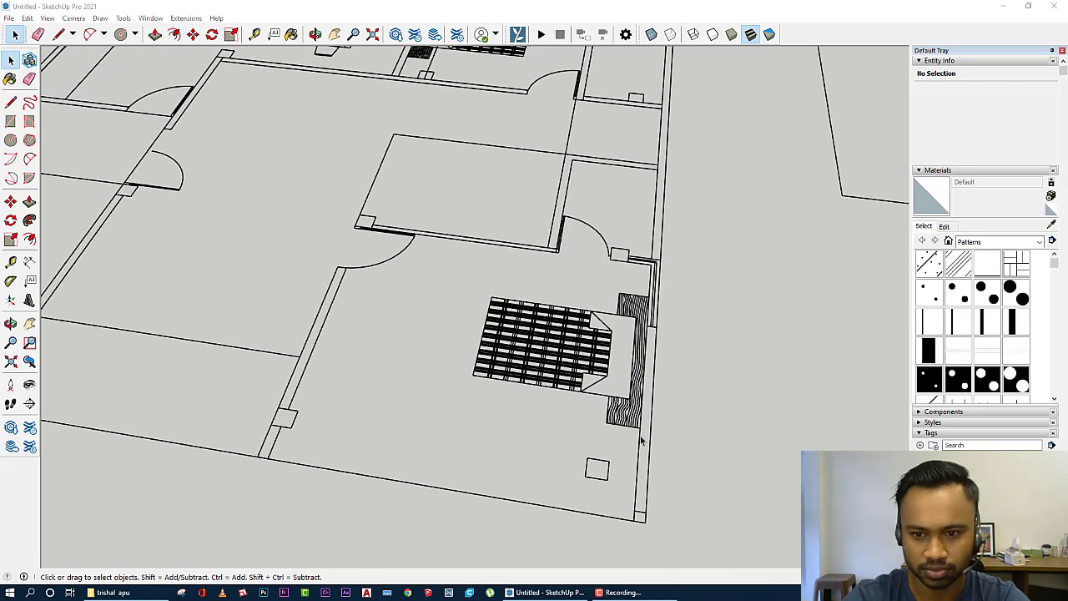
Step: Draw a rectangle face filling the bedroom's right wall strip
click(647, 331)
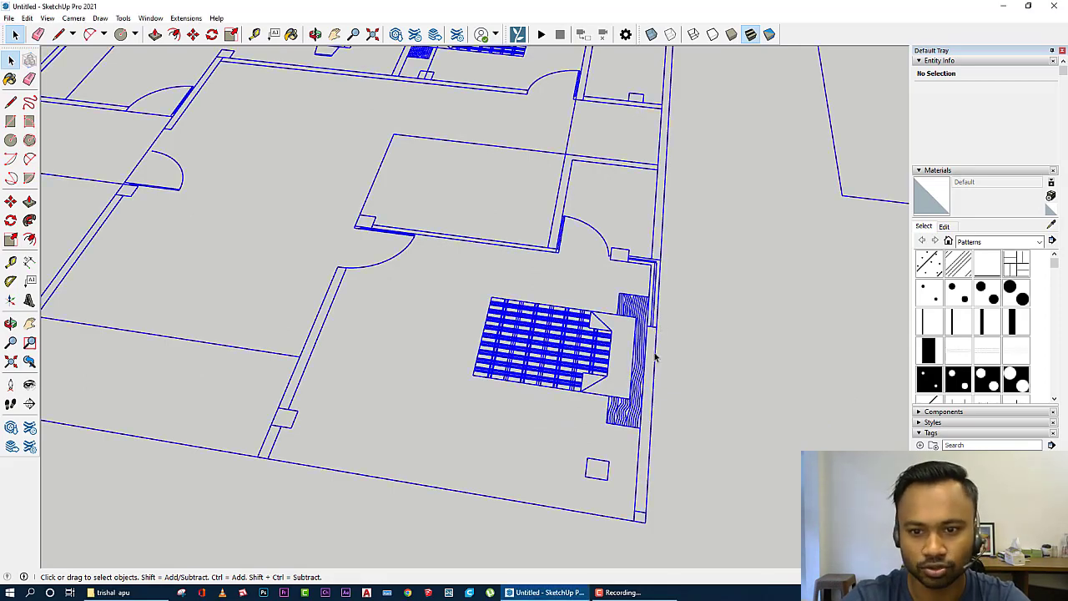
key(r)
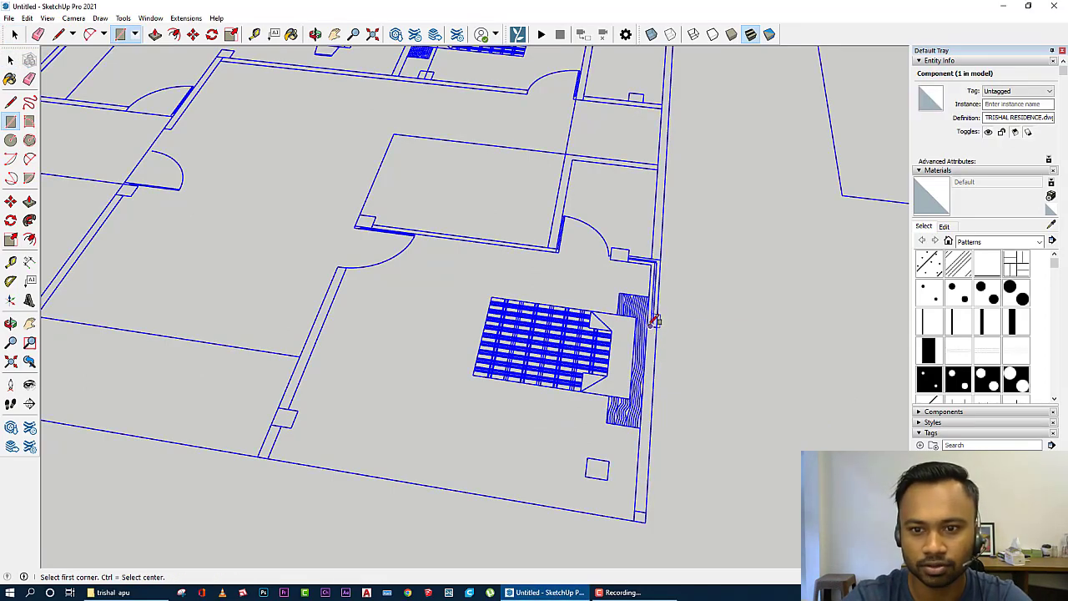
scroll(656, 322, up, 4)
scroll(654, 323, up, 2)
scroll(653, 324, up, 1)
scroll(656, 324, up, 3)
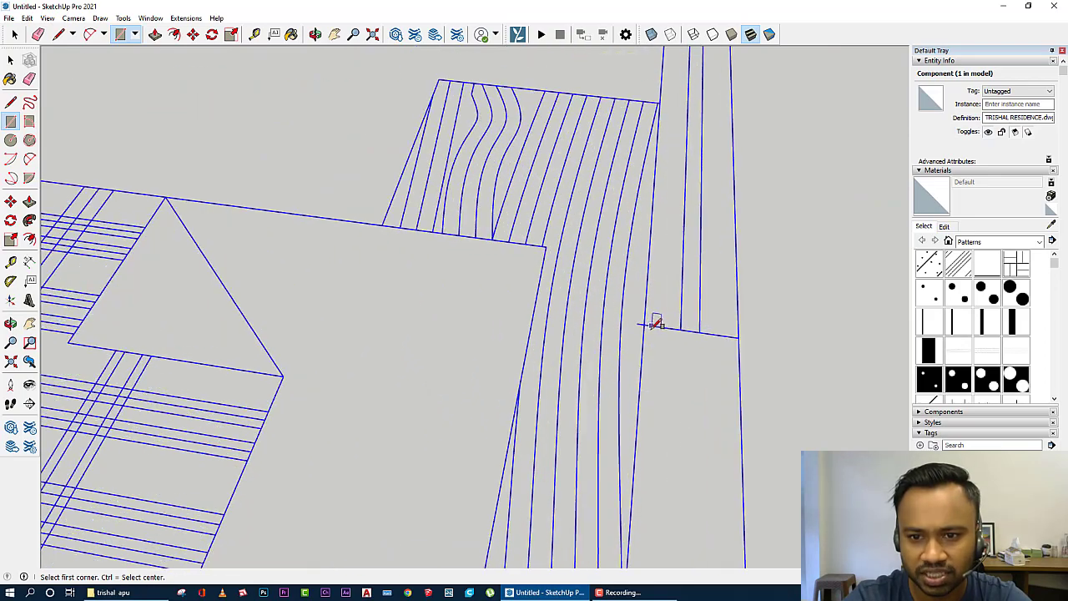
click(648, 323)
scroll(658, 209, down, 2)
scroll(660, 226, down, 3)
scroll(660, 287, down, 2)
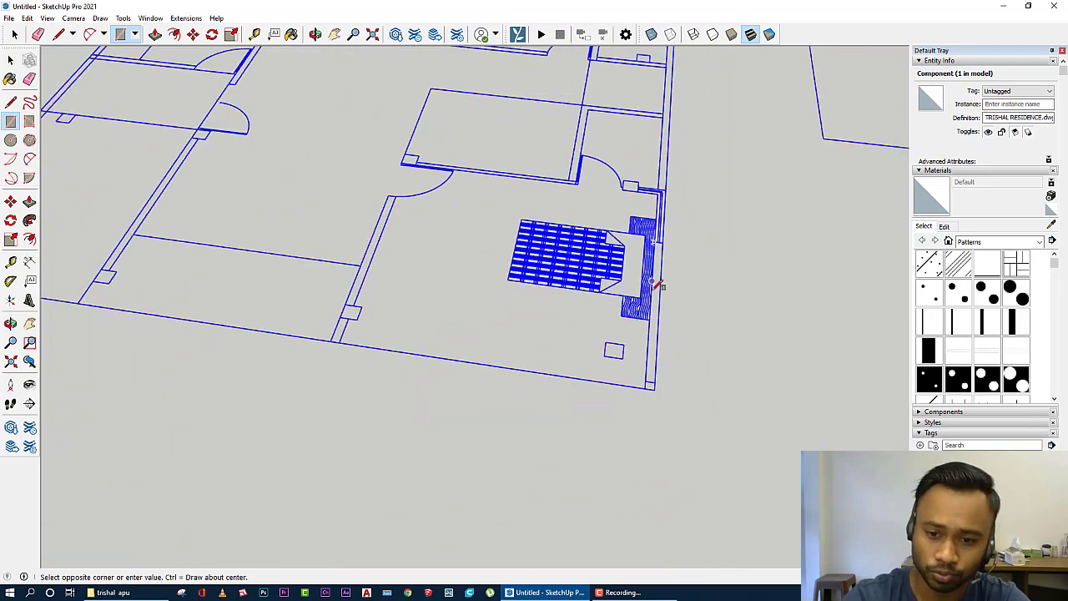
scroll(661, 373, up, 2)
scroll(659, 372, up, 2)
click(674, 358)
scroll(672, 376, down, 1)
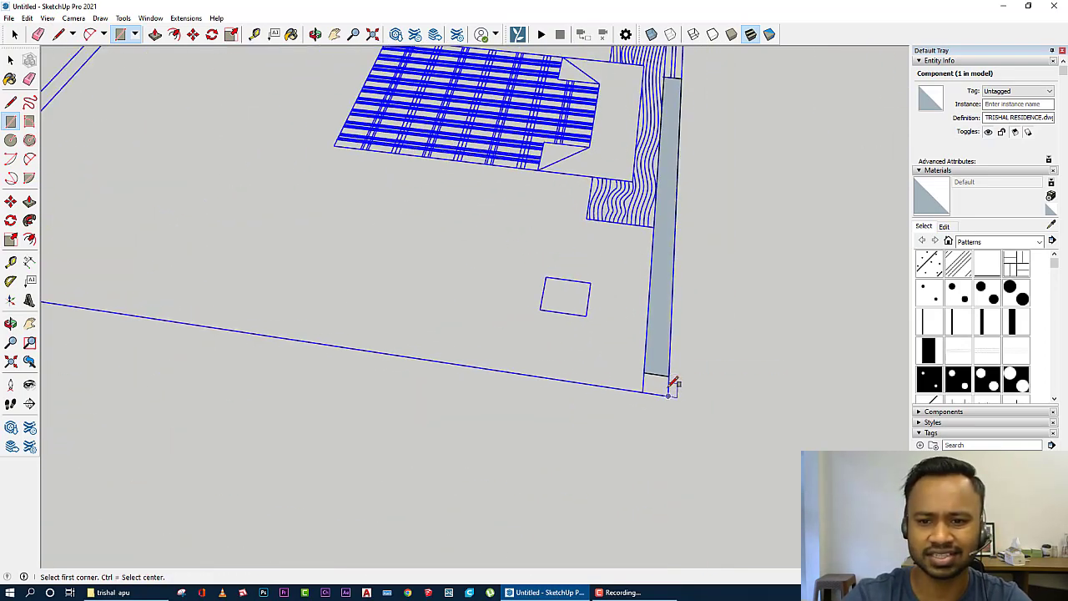
Step: Draw rectangle faces along the front wall strip and over the corner gap
click(672, 373)
scroll(793, 406, down, 2)
scroll(406, 362, down, 1)
scroll(341, 325, up, 2)
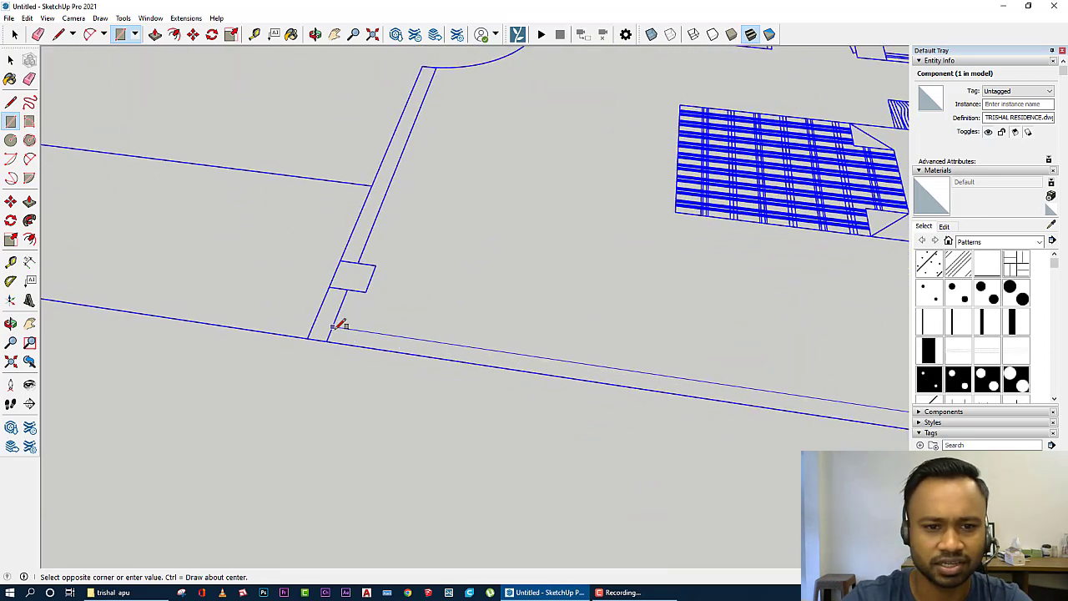
scroll(303, 336, up, 2)
click(304, 325)
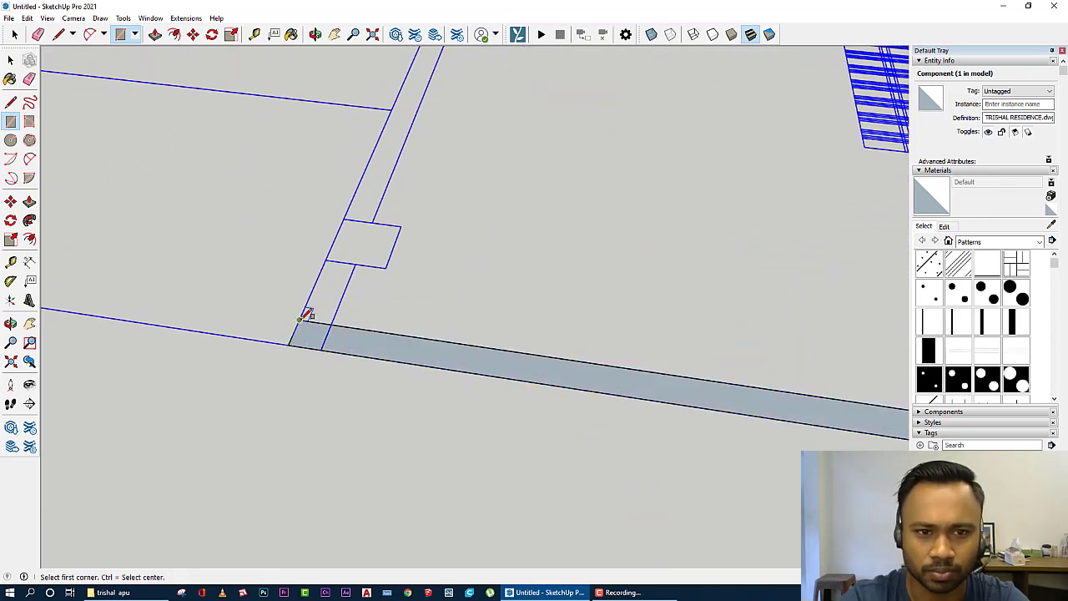
click(299, 320)
click(356, 262)
scroll(348, 382, down, 3)
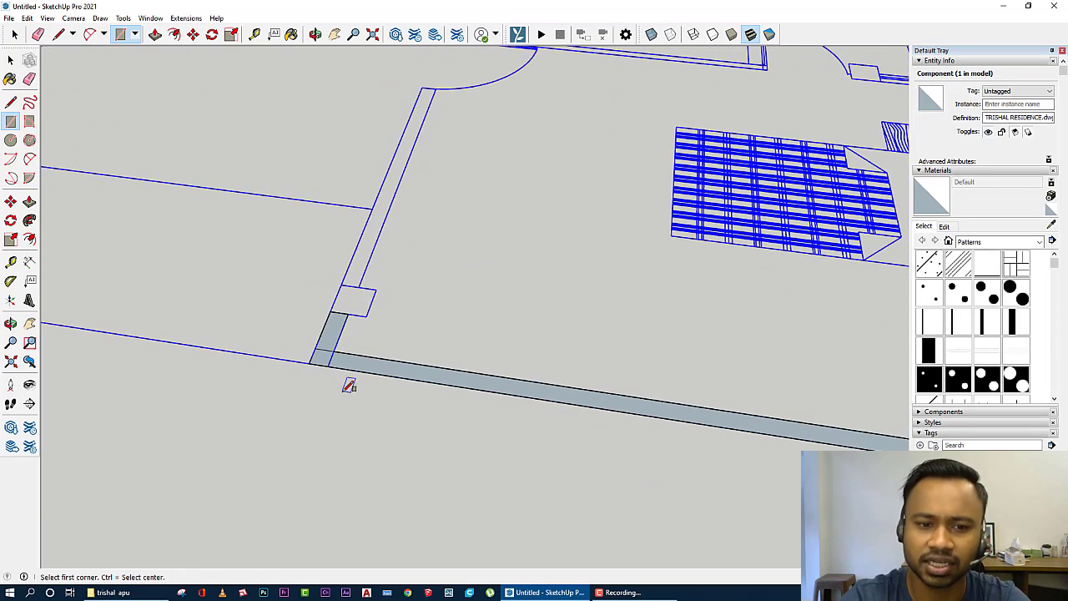
scroll(430, 426, up, 2)
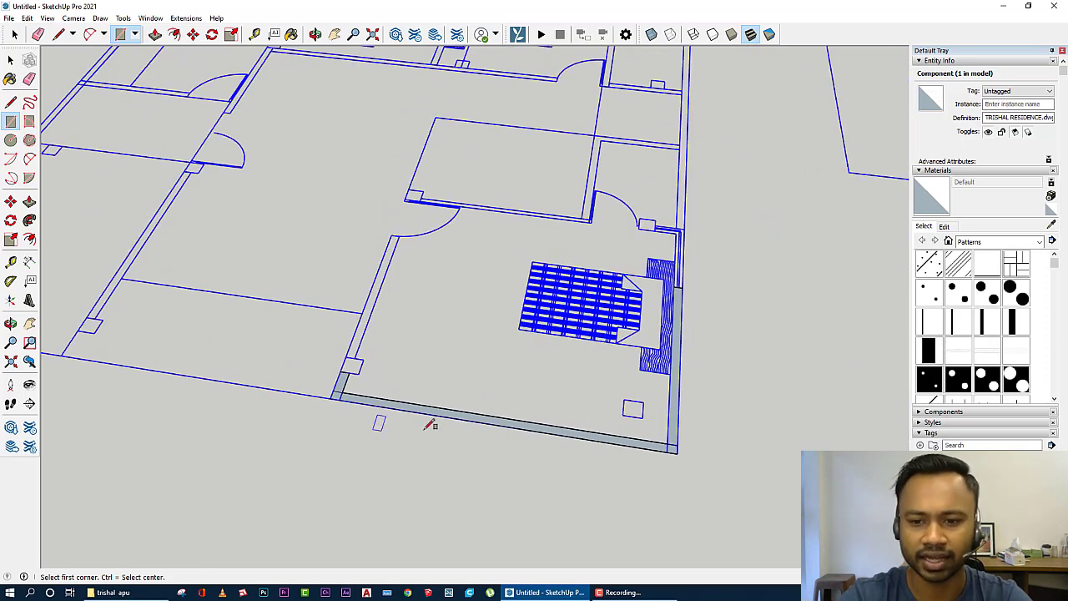
Step: Select the connected L-shaped wall strip and make it a group
key(space)
triple_click(677, 354)
right_click(676, 358)
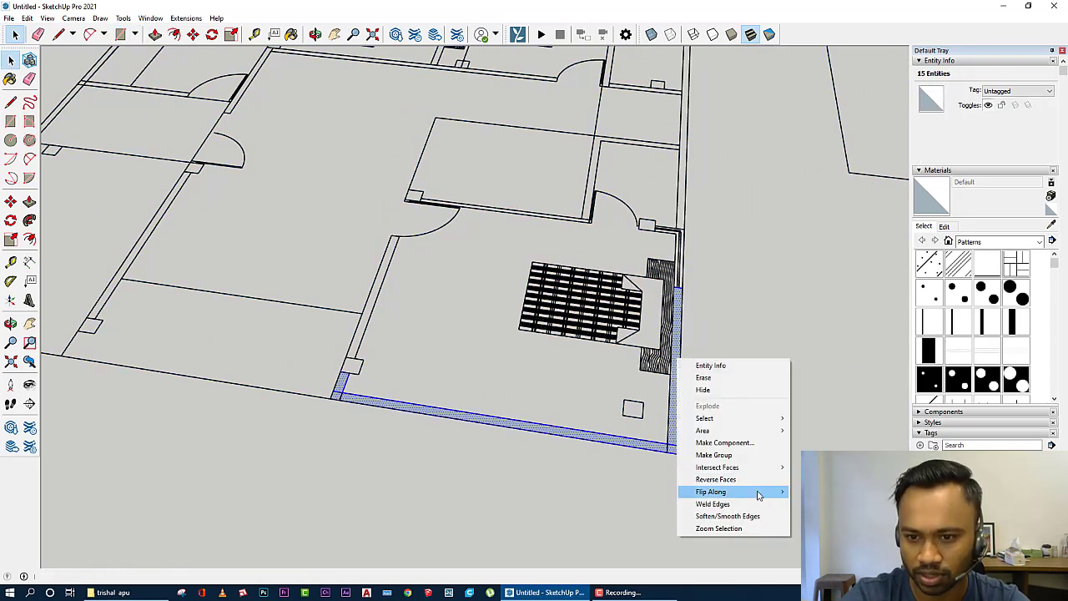
click(734, 454)
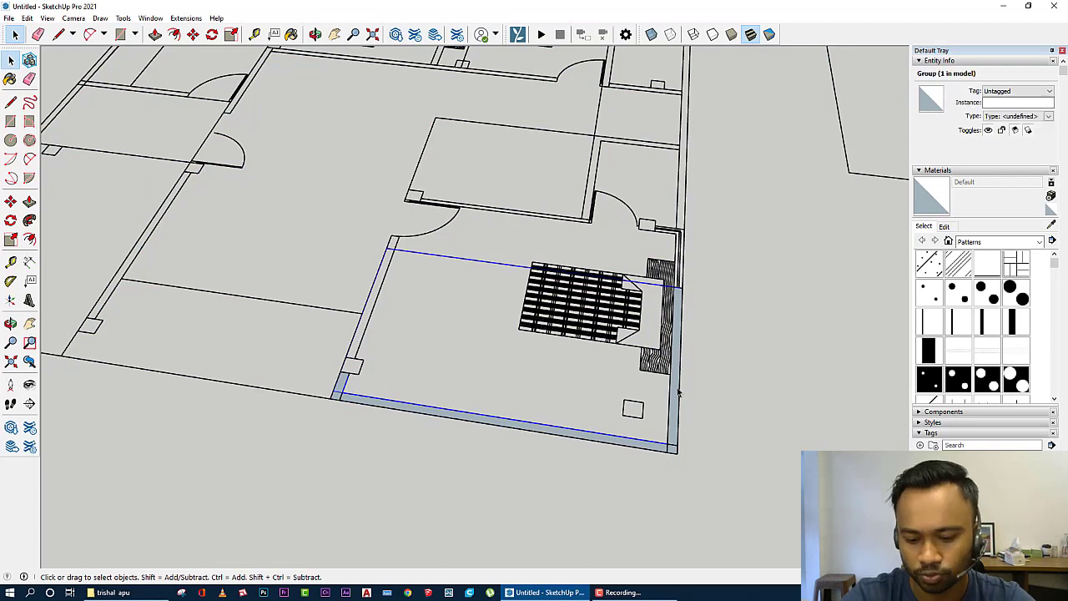
Step: Enter the wall group and start pushing up the right wall strip
double_click(677, 390)
key(p)
click(676, 389)
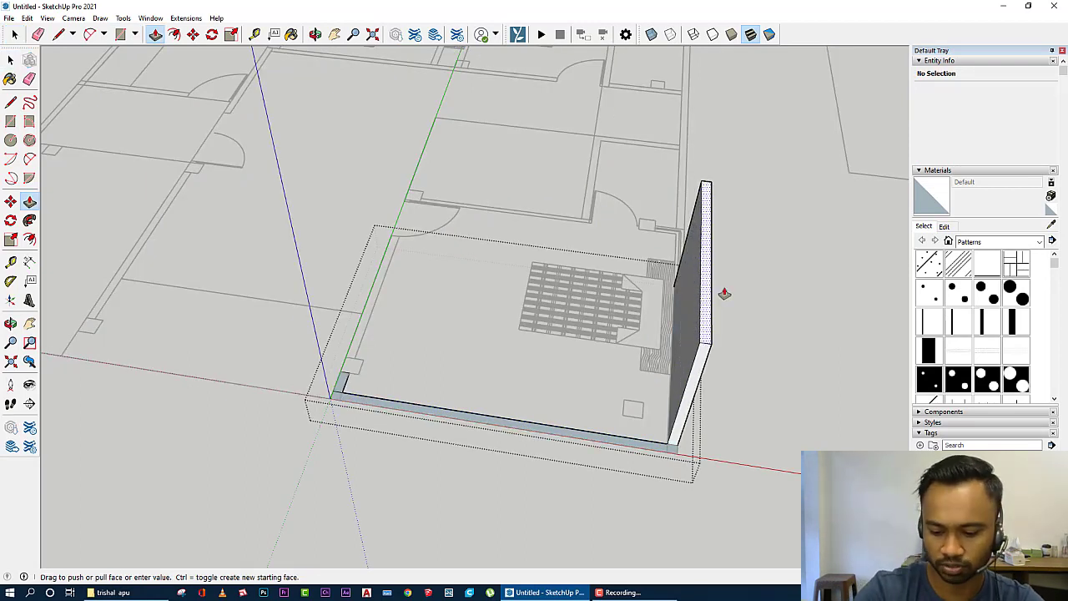
Step: Raise the right wall to 3000, repeat on the front strip and corner piece, then exit the group
text(3000)
key(Return)
double_click(659, 449)
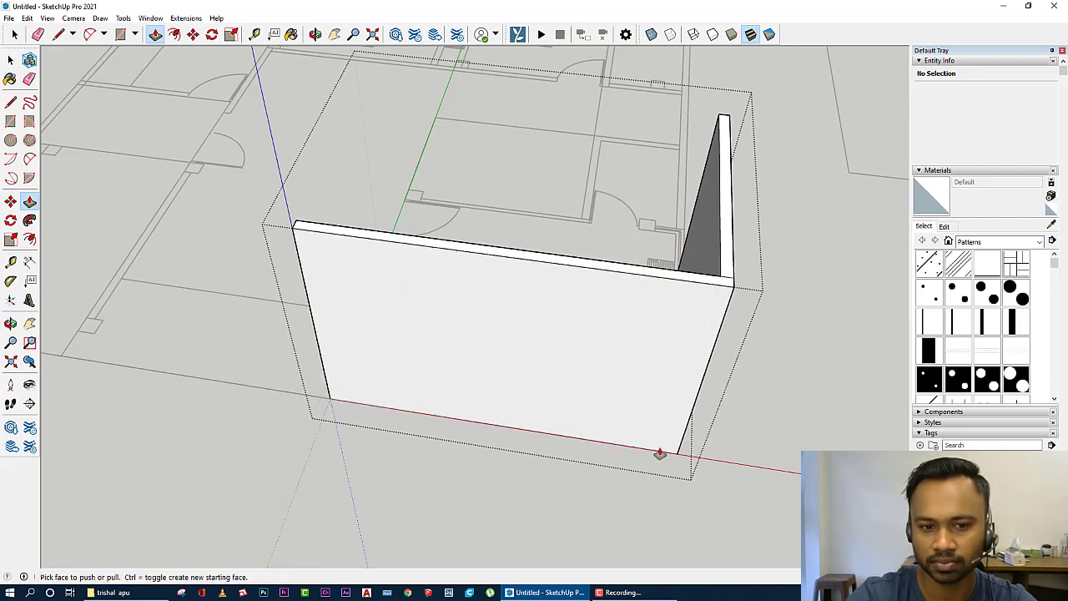
mouse_move(658, 449)
middle_down()
mouse_move(546, 440)
mouse_move(659, 447)
middle_up()
double_click(537, 469)
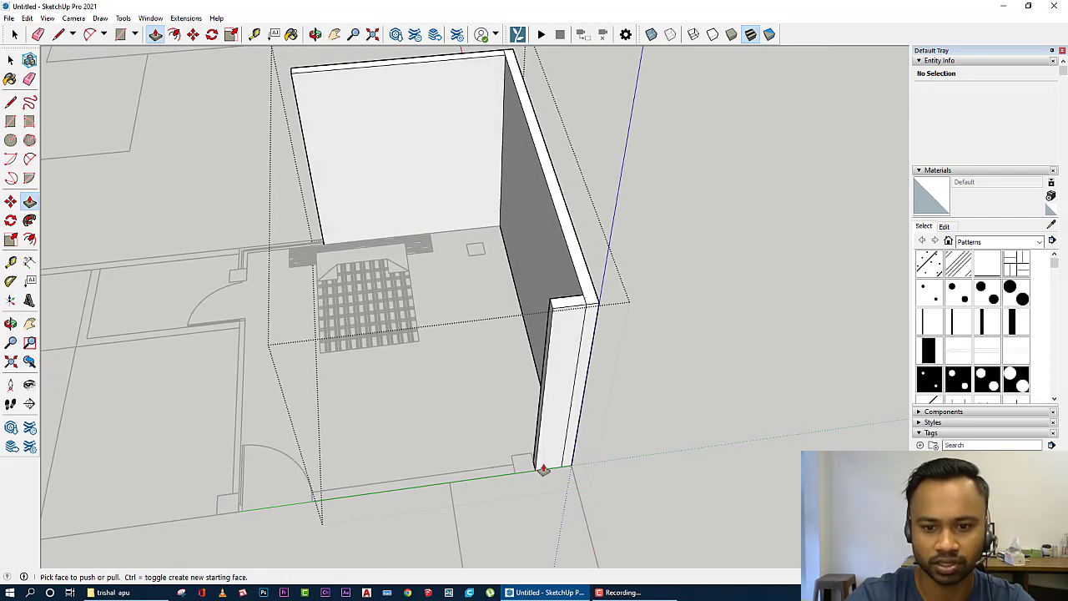
mouse_move(536, 470)
middle_down()
mouse_move(660, 432)
mouse_move(689, 389)
mouse_move(728, 401)
middle_up()
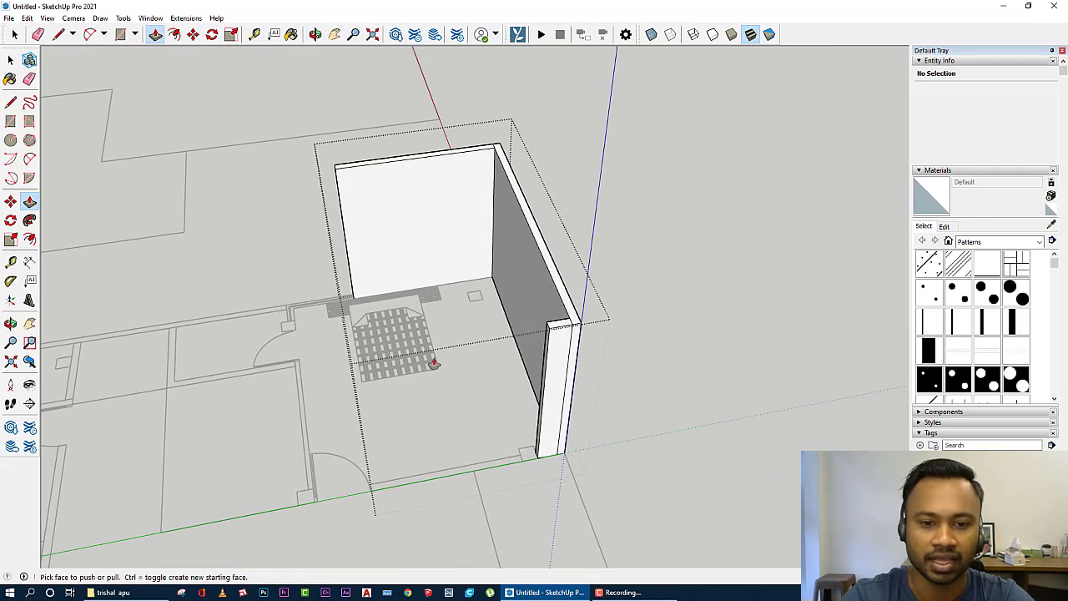
key(space)
click(426, 397)
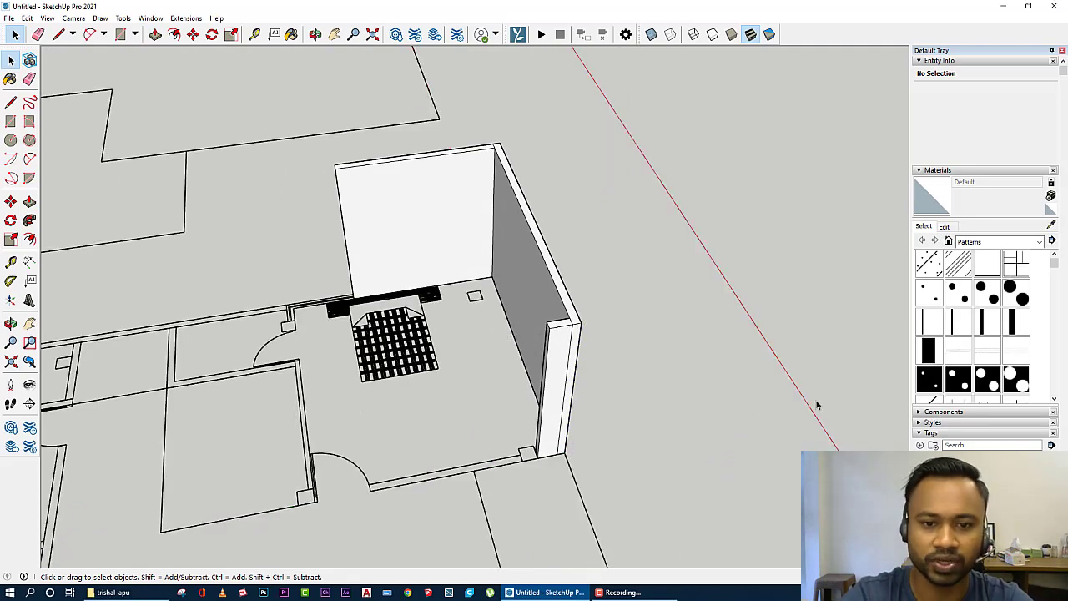
middle_drag(765, 403, 745, 386)
scroll(745, 386, up, 3)
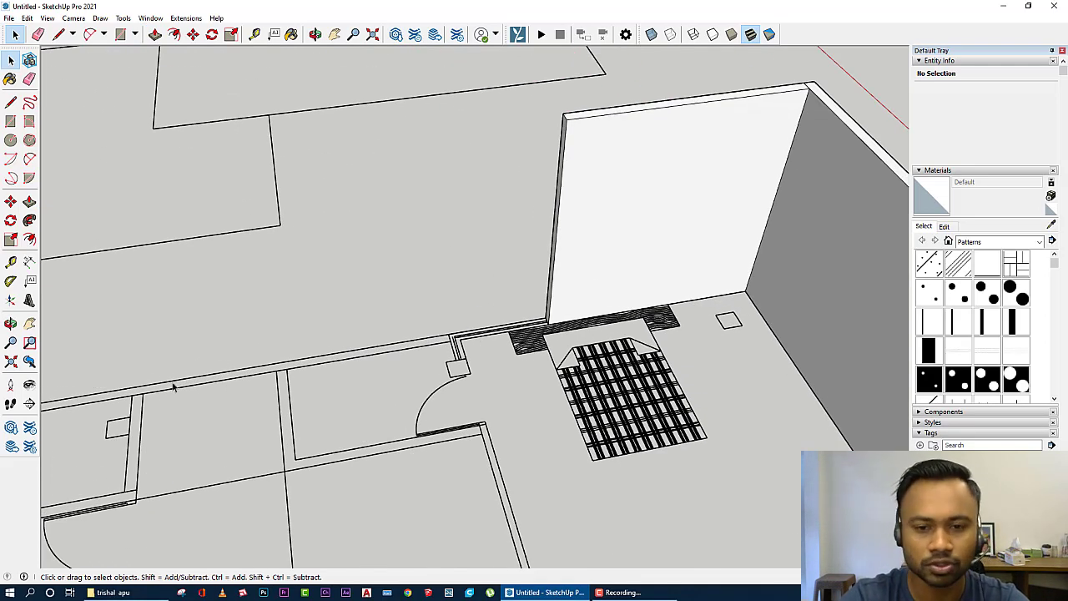
Step: Search 3D Warehouse for BED under Products and load the Amlet Bonaldo bed into the model
click(12, 428)
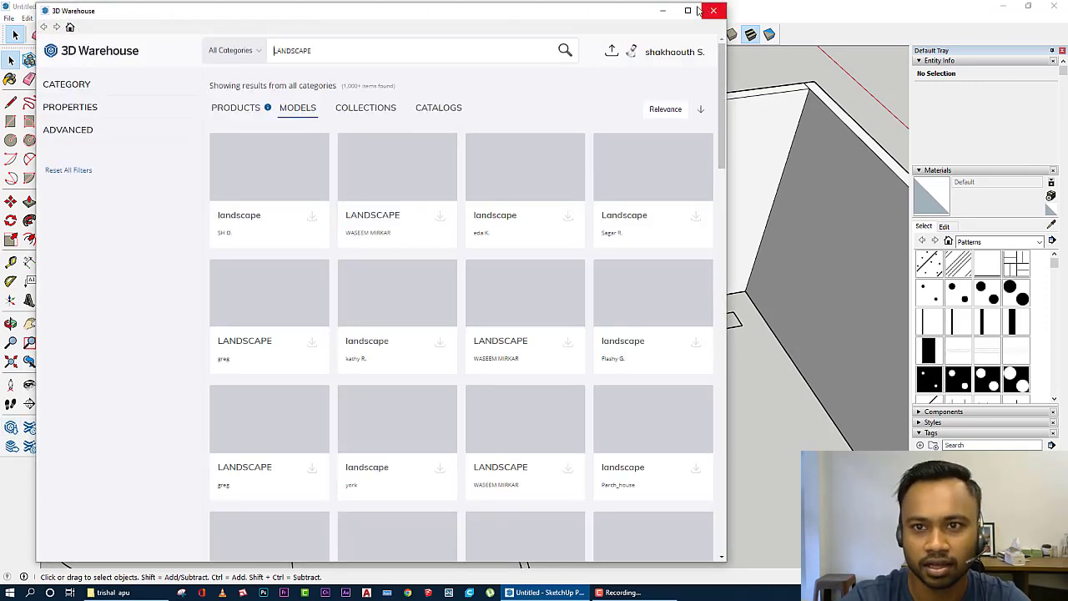
click(687, 10)
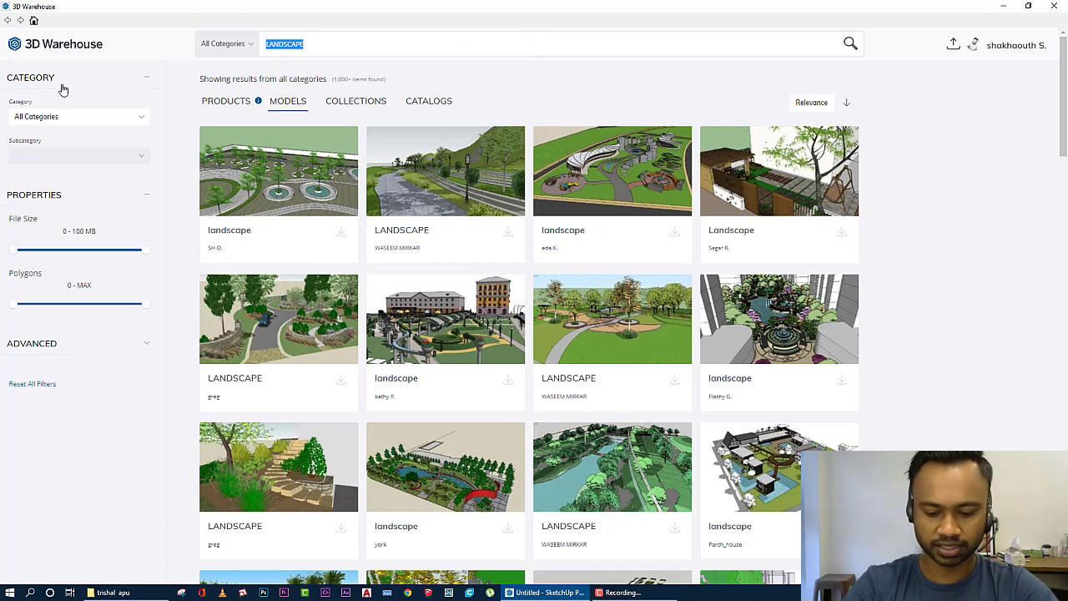
text(BED)
key(Return)
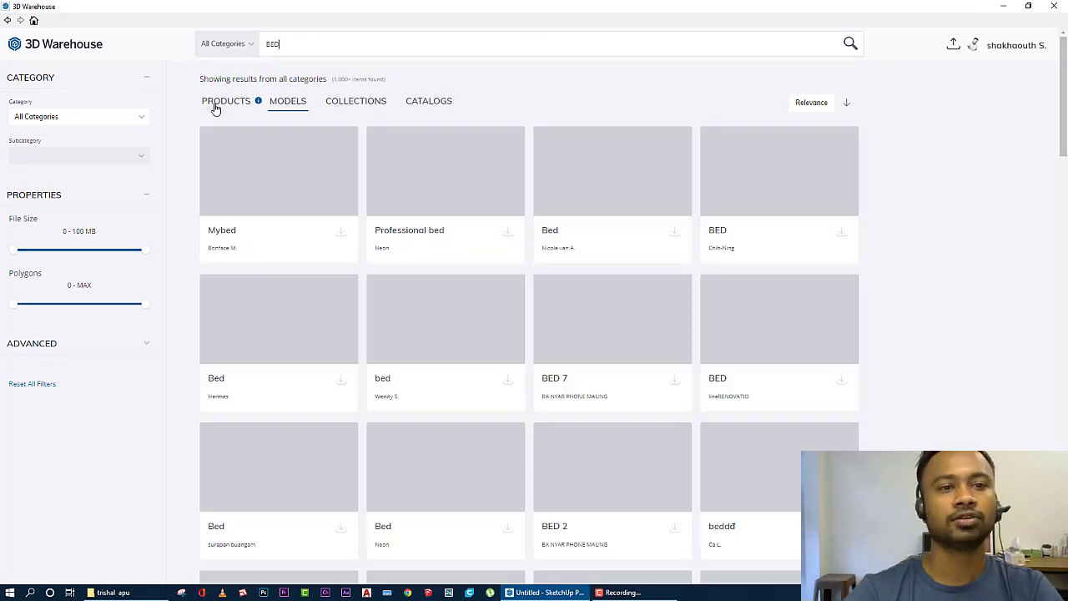
click(219, 107)
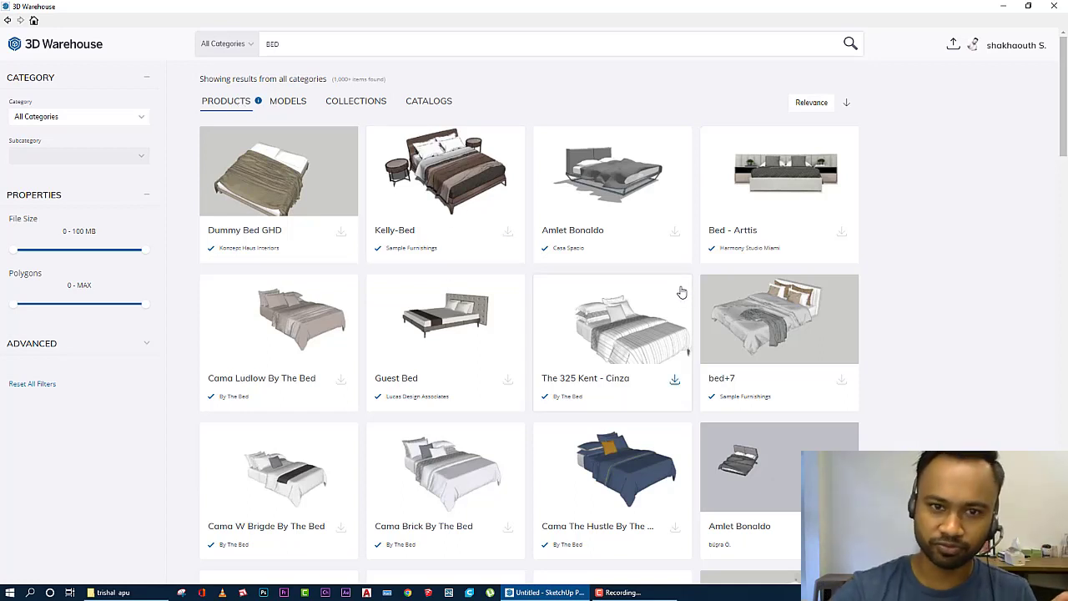
scroll(528, 301, down, 2)
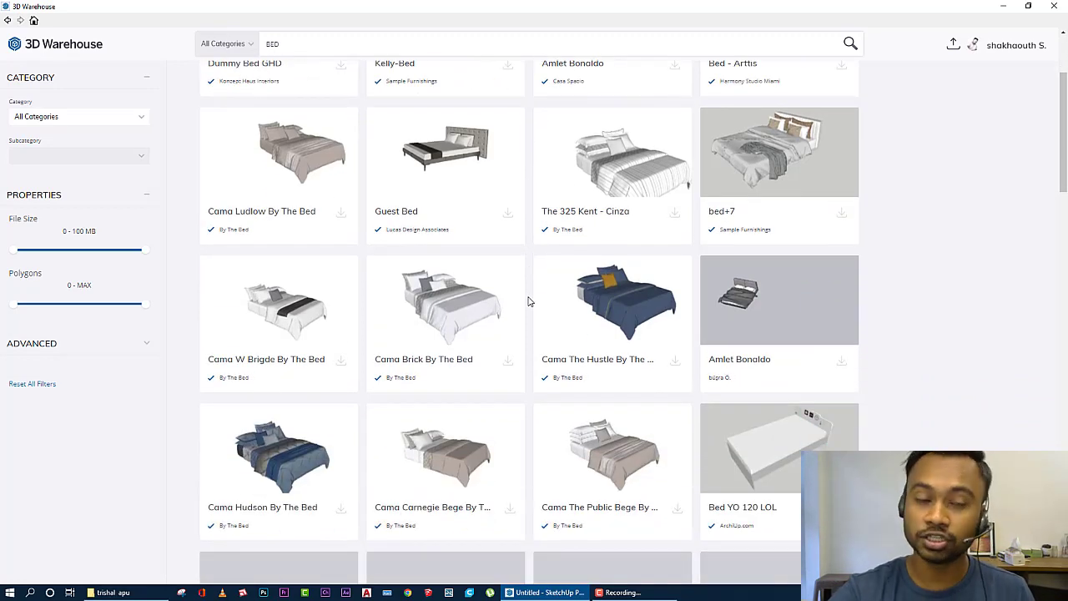
scroll(191, 174, up, 2)
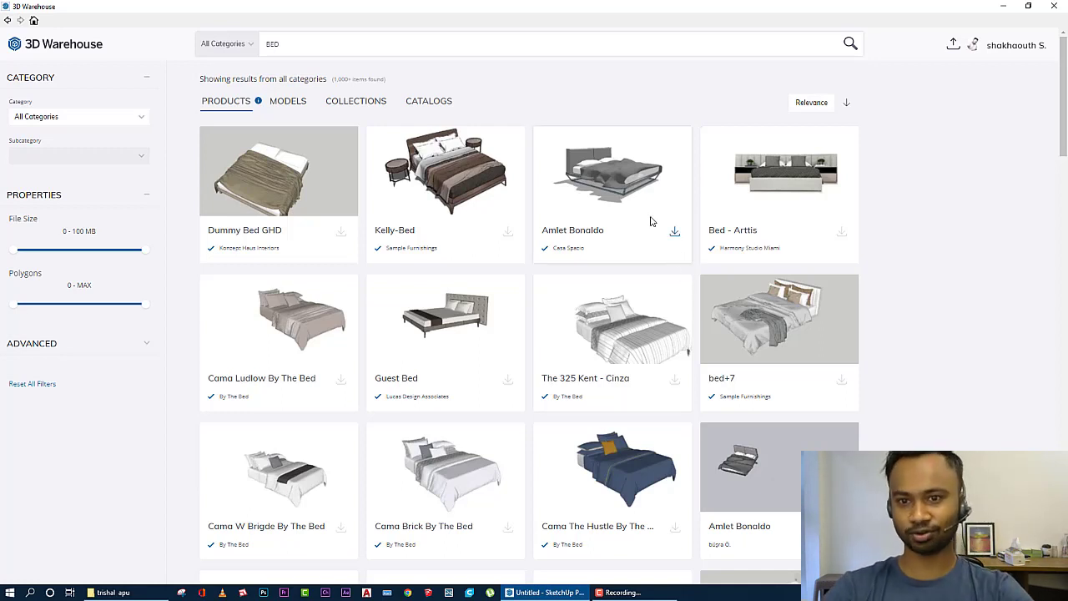
click(675, 233)
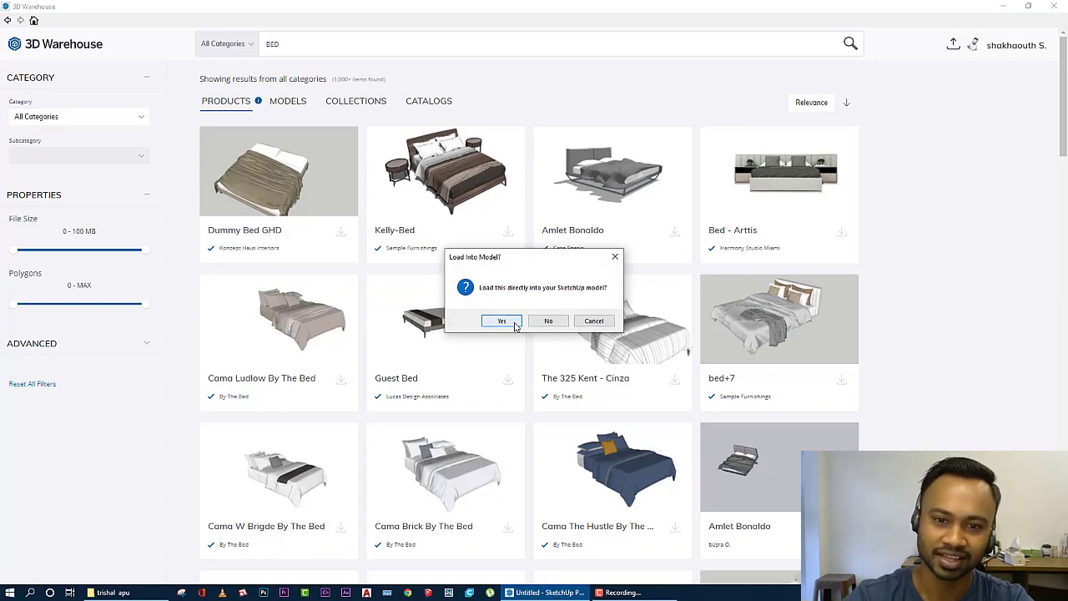
click(502, 321)
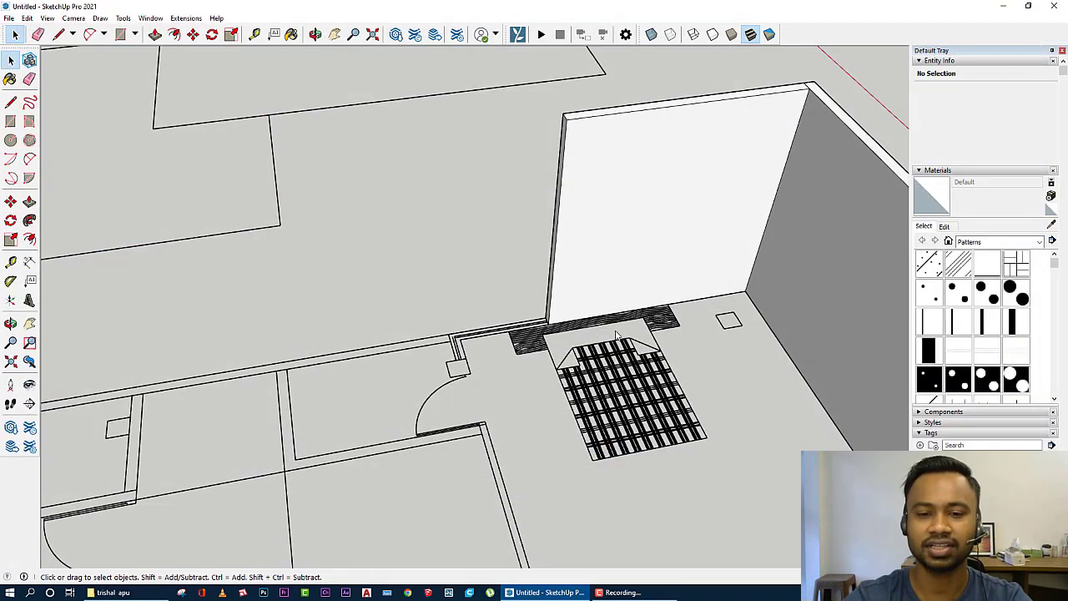
Step: Place the Amlet Bonaldo bed and move it inside the bedroom
click(751, 402)
key(s)
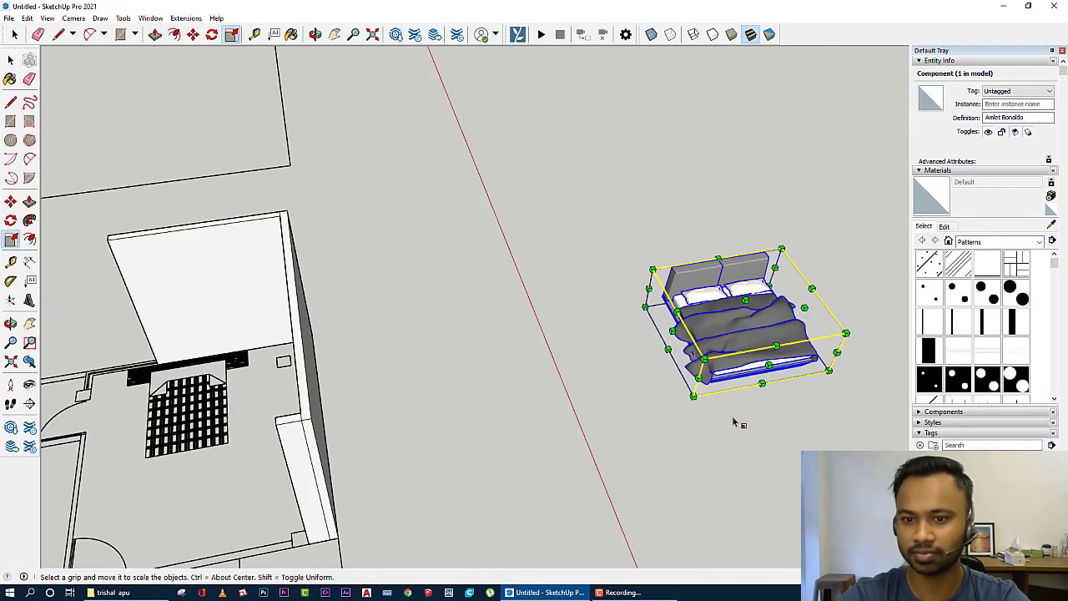
key(m)
click(730, 392)
scroll(692, 401, down, 3)
click(405, 447)
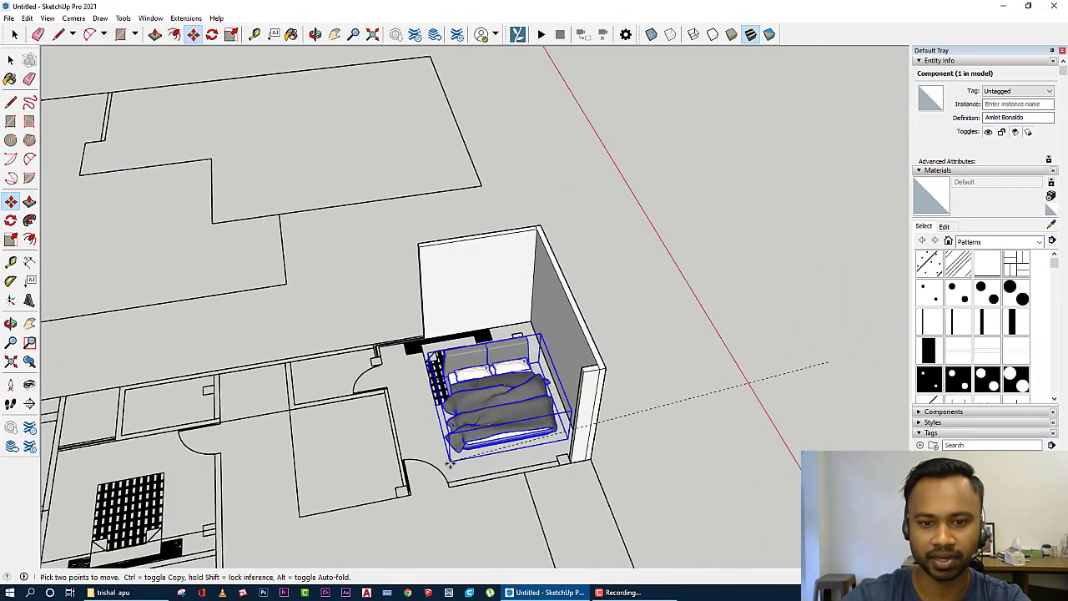
scroll(400, 443, up, 5)
mouse_move(426, 460)
middle_down()
mouse_move(417, 360)
mouse_move(434, 392)
middle_up()
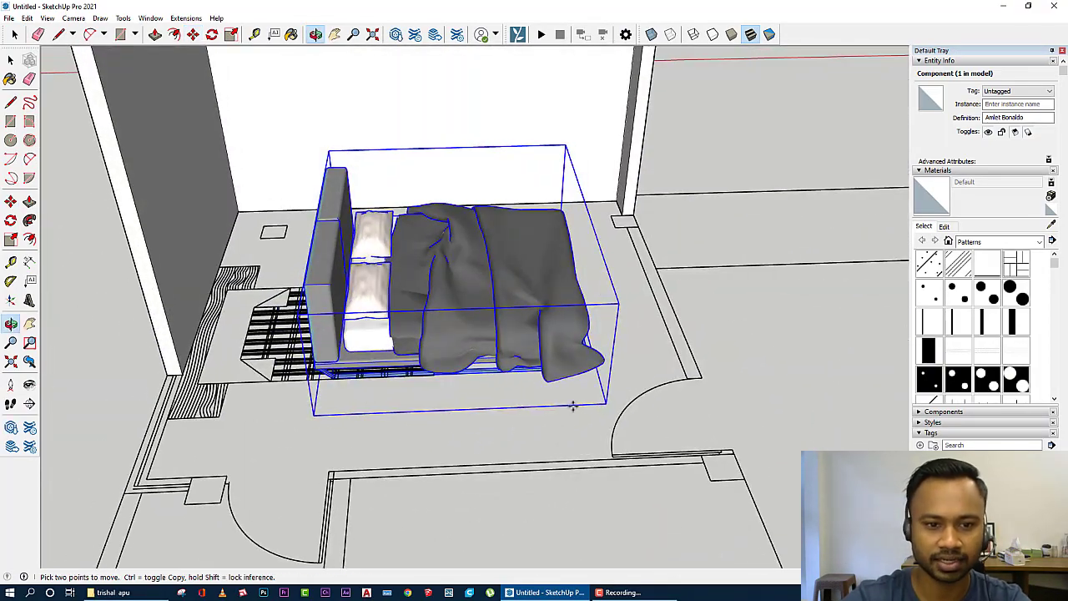
scroll(265, 393, up, 2)
scroll(359, 410, up, 2)
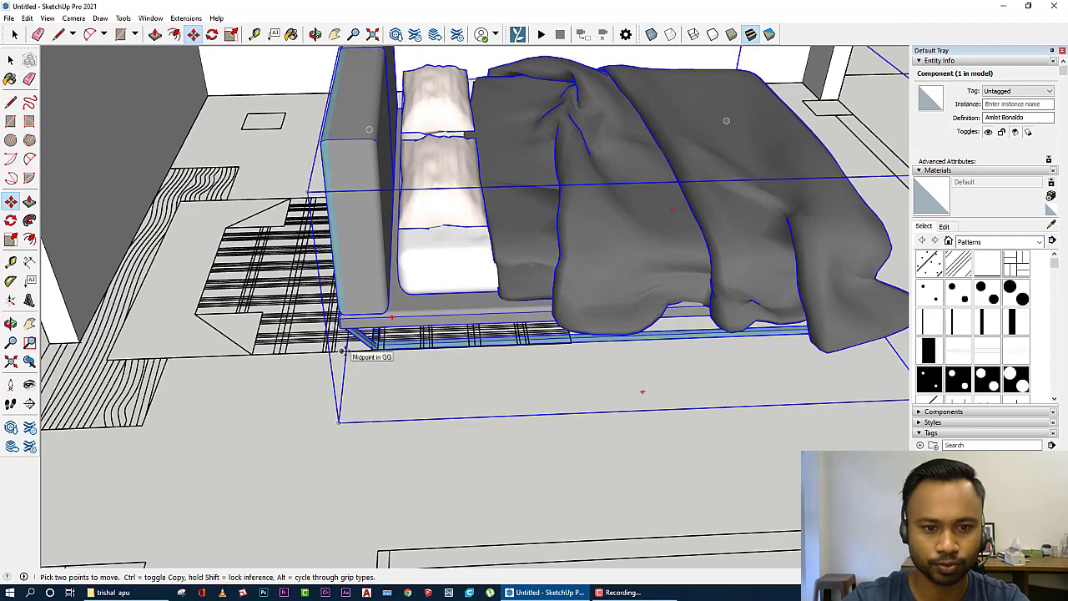
Step: Move the bed by its bottom corner against the bedroom's back wall and check its position
click(339, 421)
scroll(376, 405, down, 3)
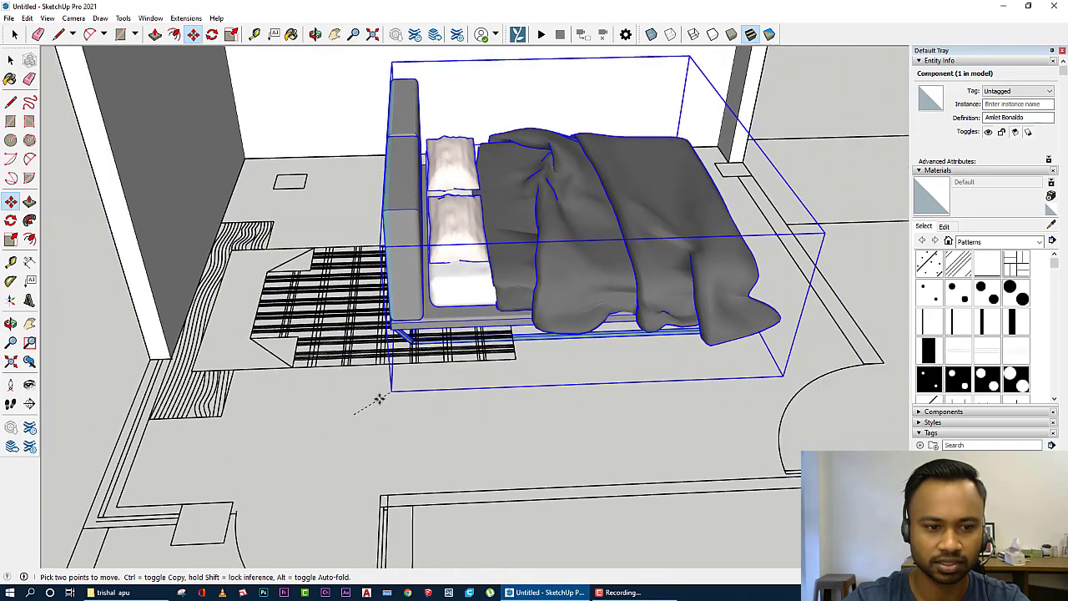
scroll(152, 442, up, 3)
click(140, 443)
mouse_move(140, 444)
middle_down()
mouse_move(383, 284)
mouse_move(489, 362)
mouse_move(268, 418)
mouse_move(462, 370)
middle_up()
click(464, 371)
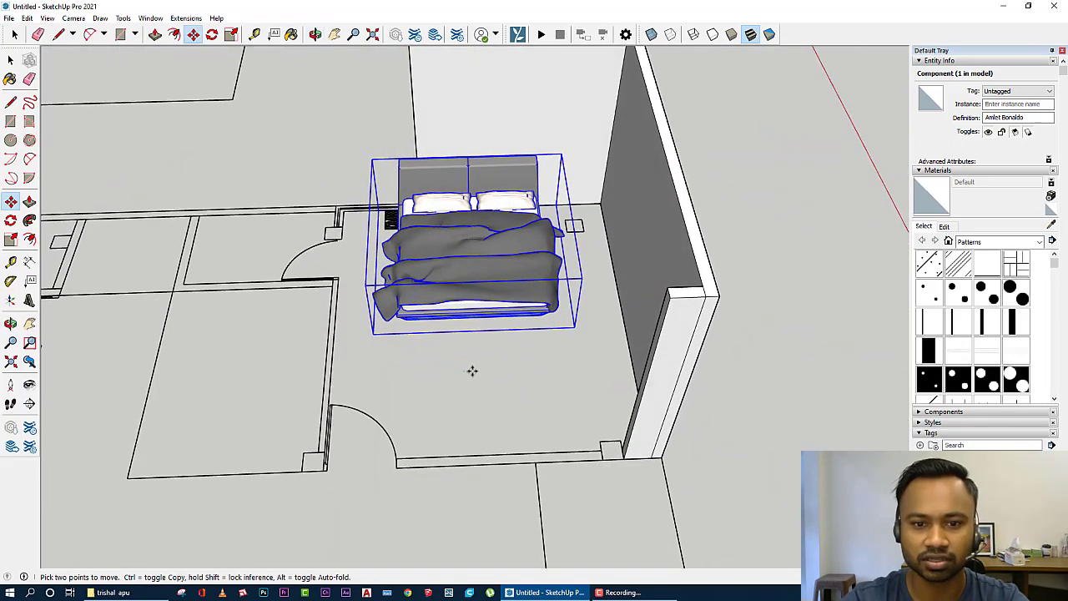
scroll(555, 358, down, 3)
mouse_move(729, 406)
middle_down()
mouse_move(462, 305)
mouse_move(430, 453)
middle_up()
scroll(462, 305, up, 5)
scroll(463, 305, down, 5)
key(space)
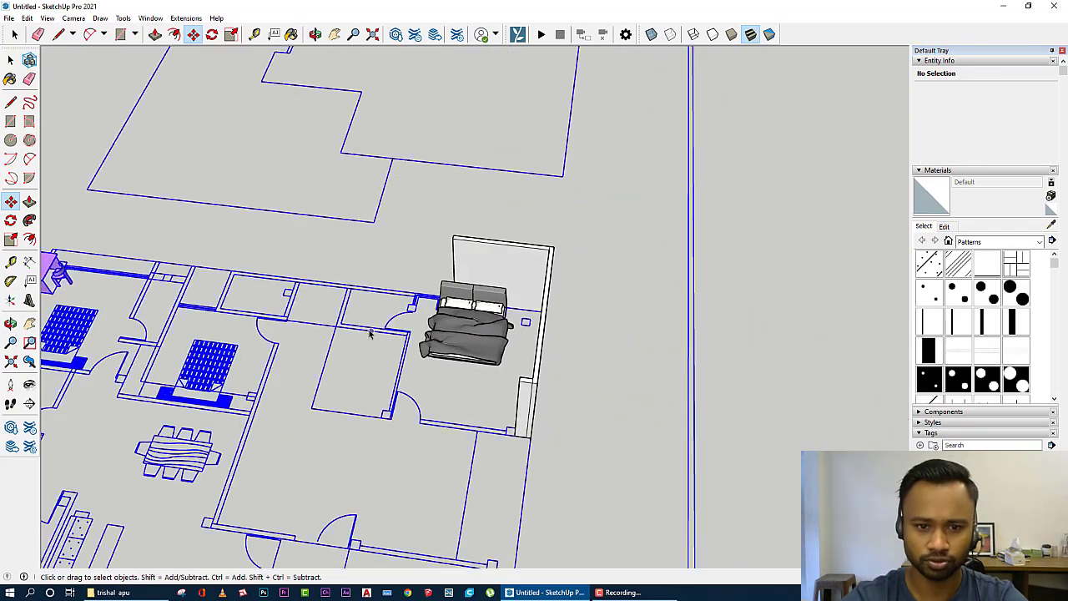
scroll(430, 453, up, 3)
middle_drag(634, 409, 547, 410)
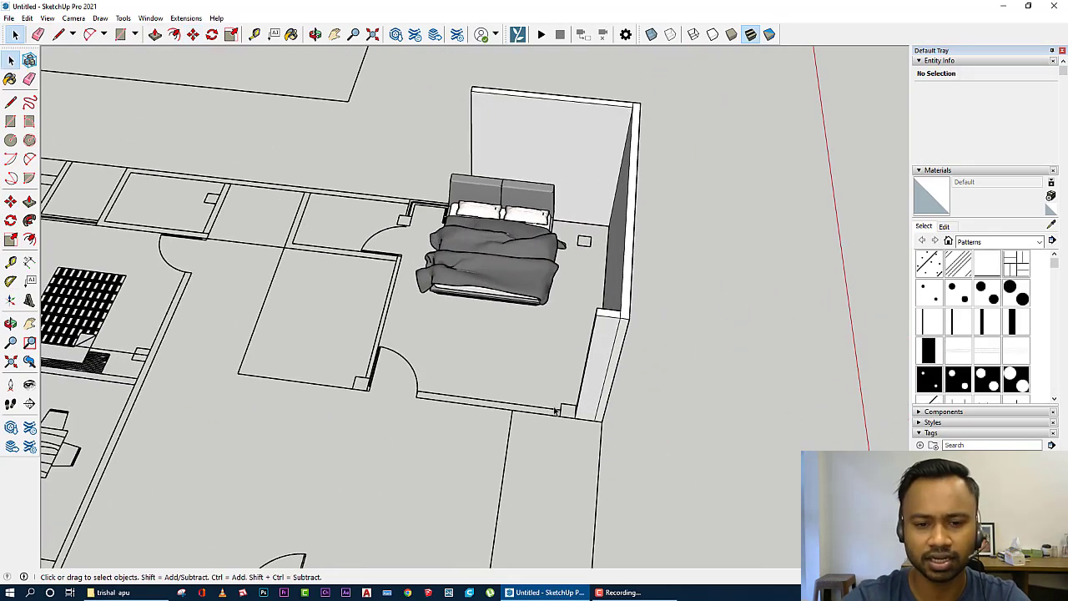
click(10, 427)
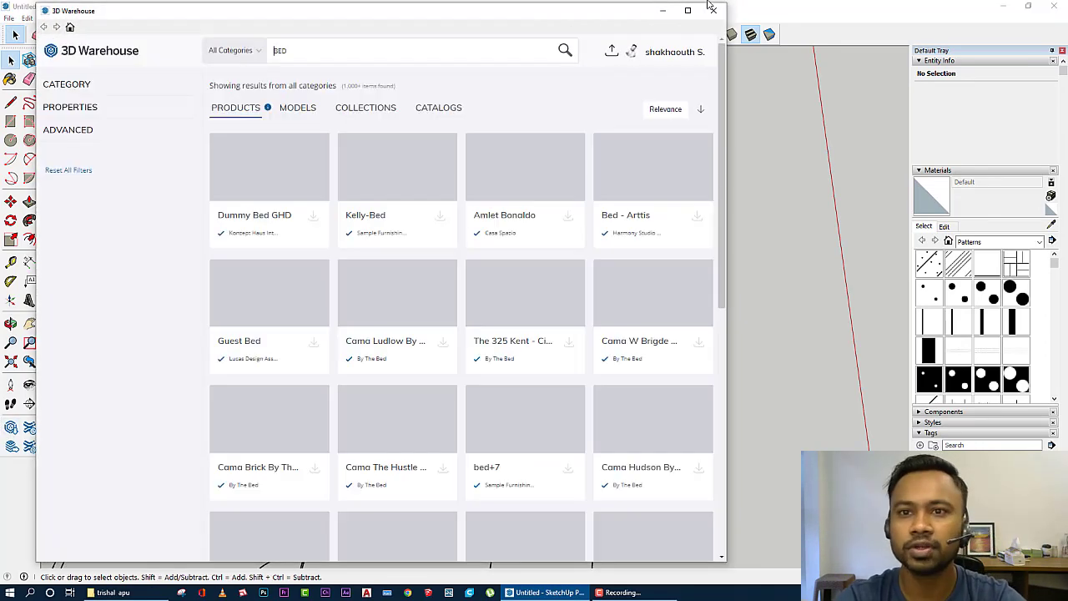
Step: Search the maximized 3D Warehouse for TV WALL and browse the Models results
click(687, 10)
text(TV W)
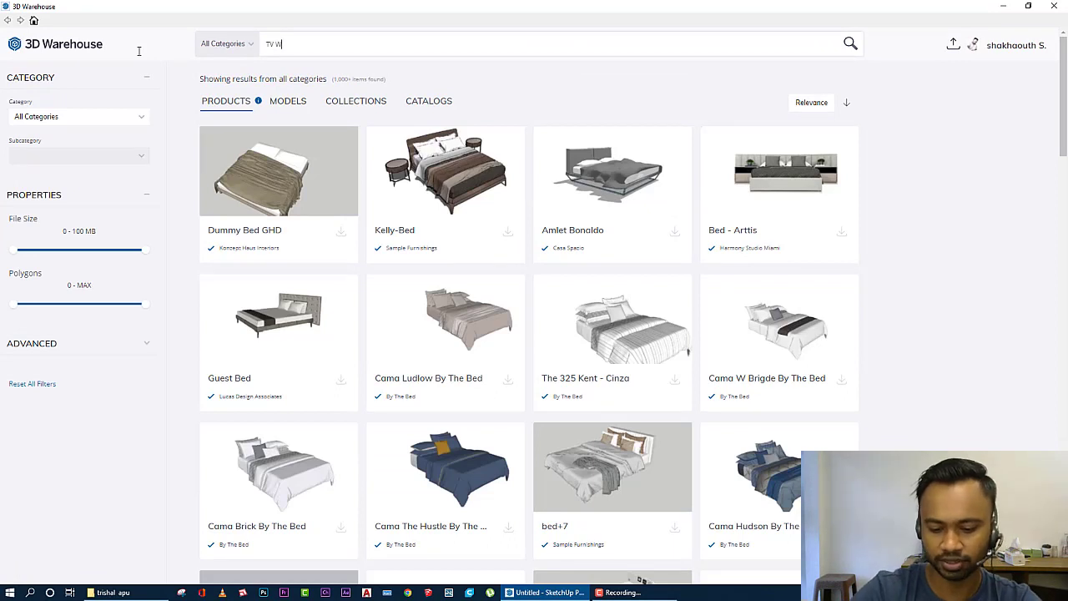
text(ALL)
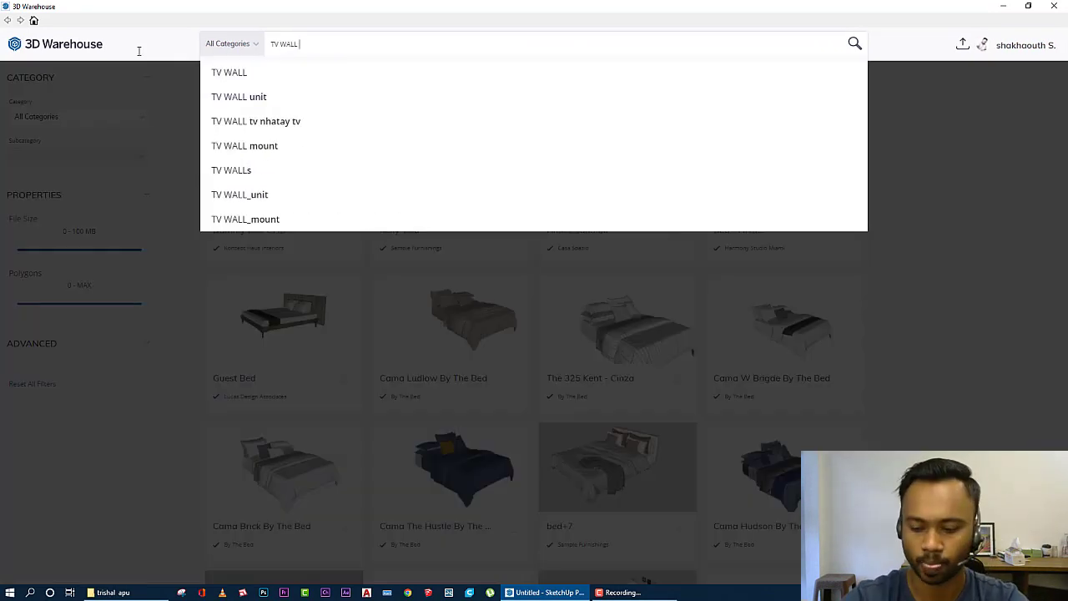
key(Return)
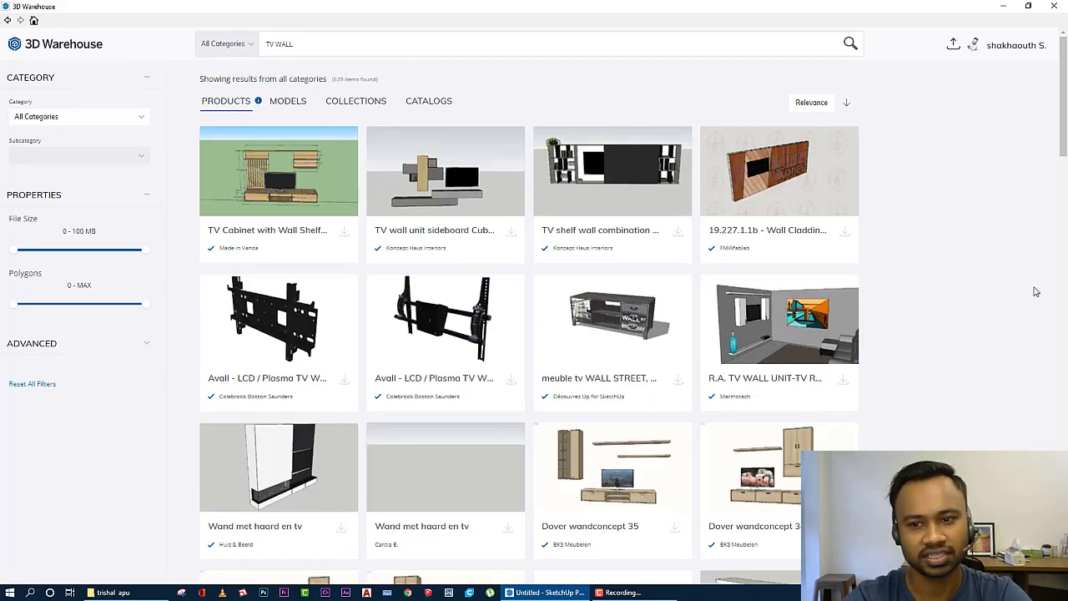
scroll(350, 341, down, 2)
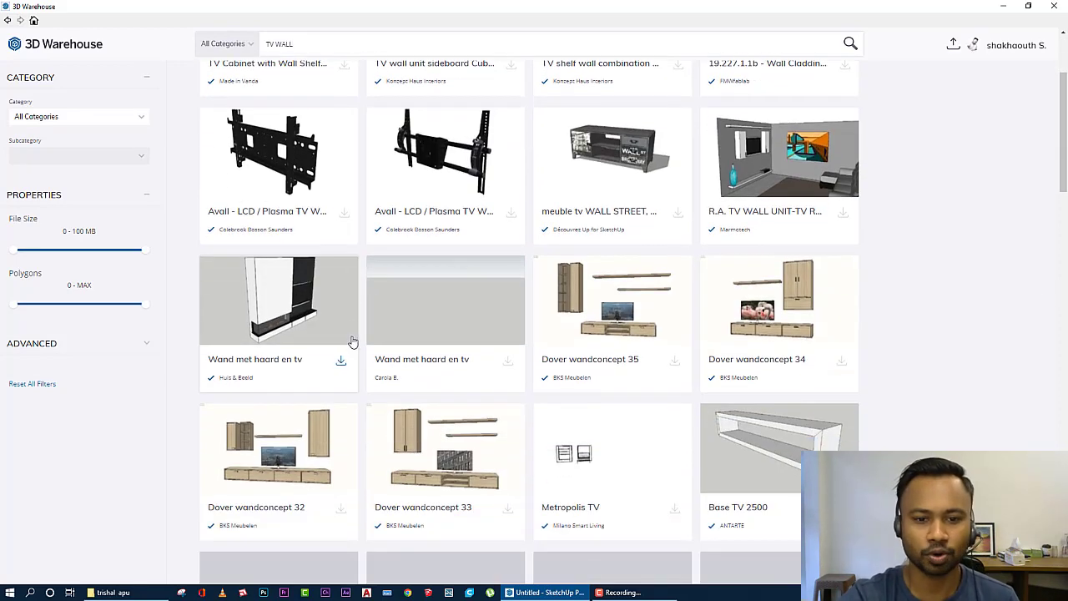
scroll(261, 136, up, 2)
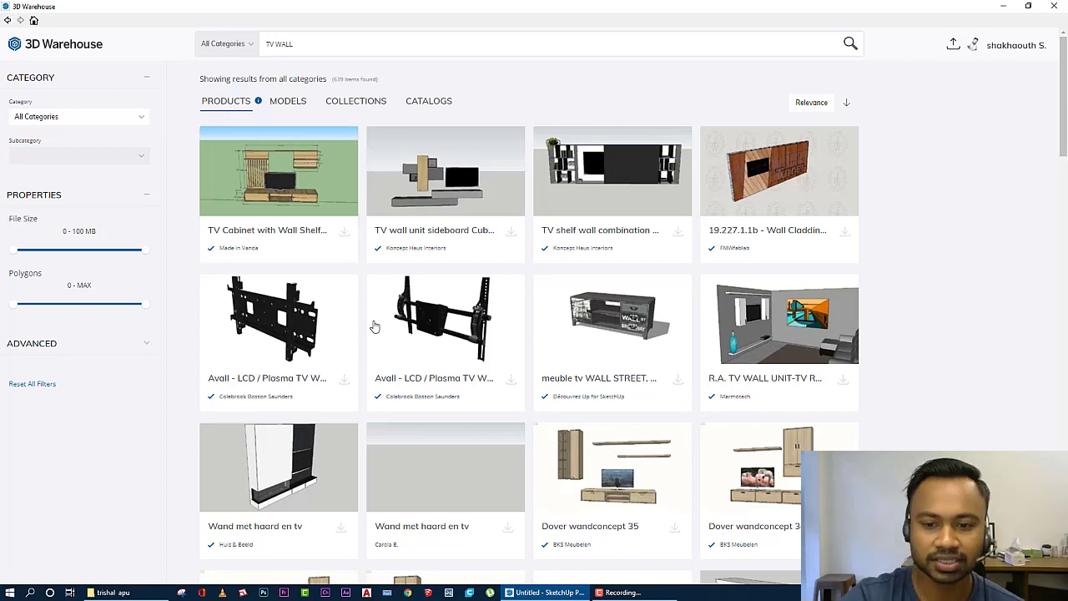
scroll(834, 376, down, 4)
scroll(906, 372, down, 3)
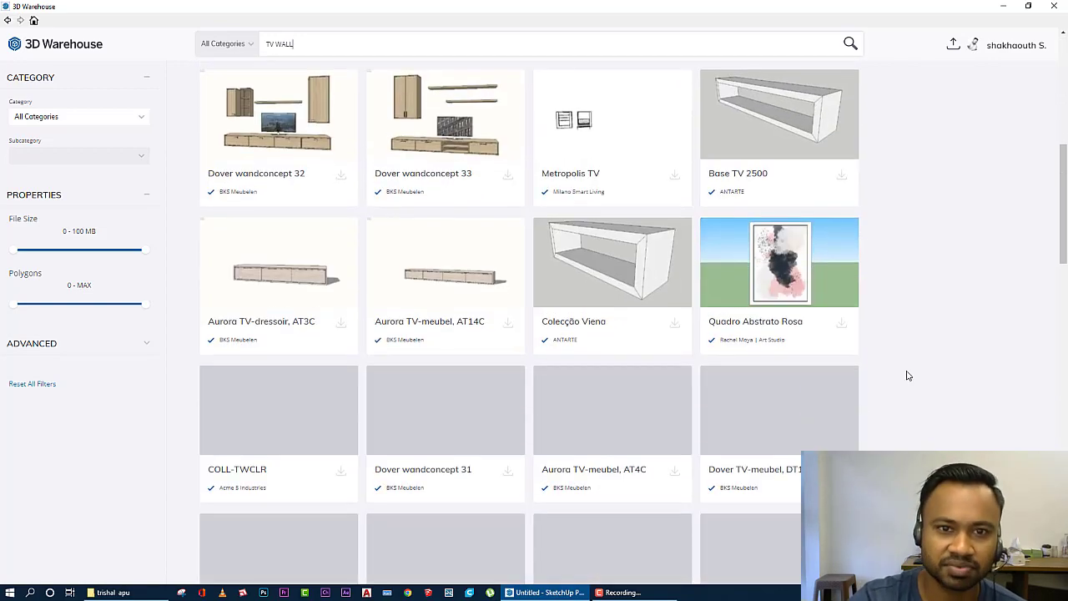
scroll(900, 376, up, 6)
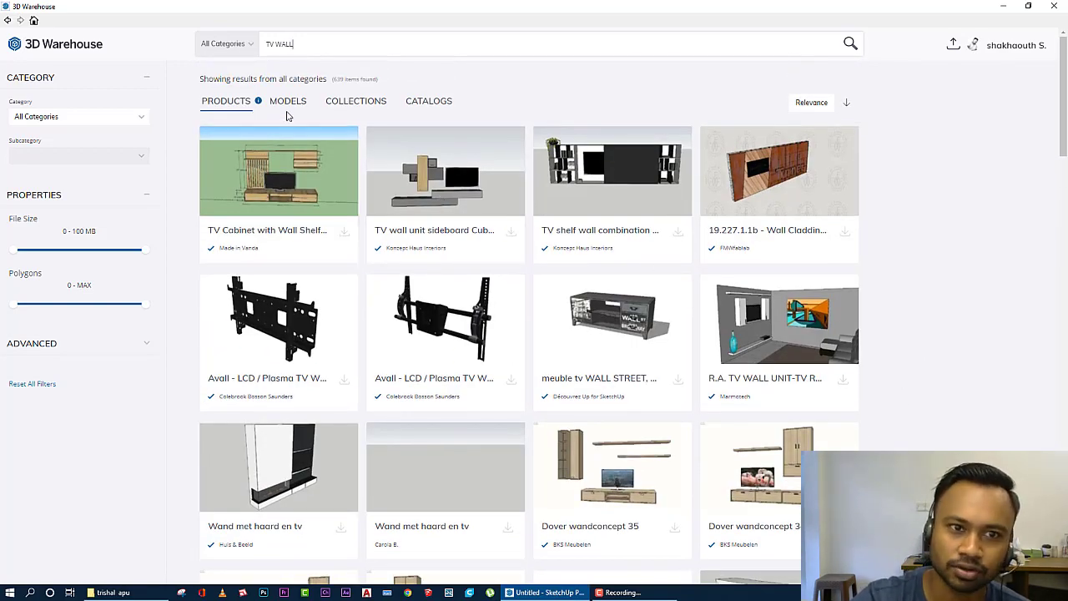
click(284, 105)
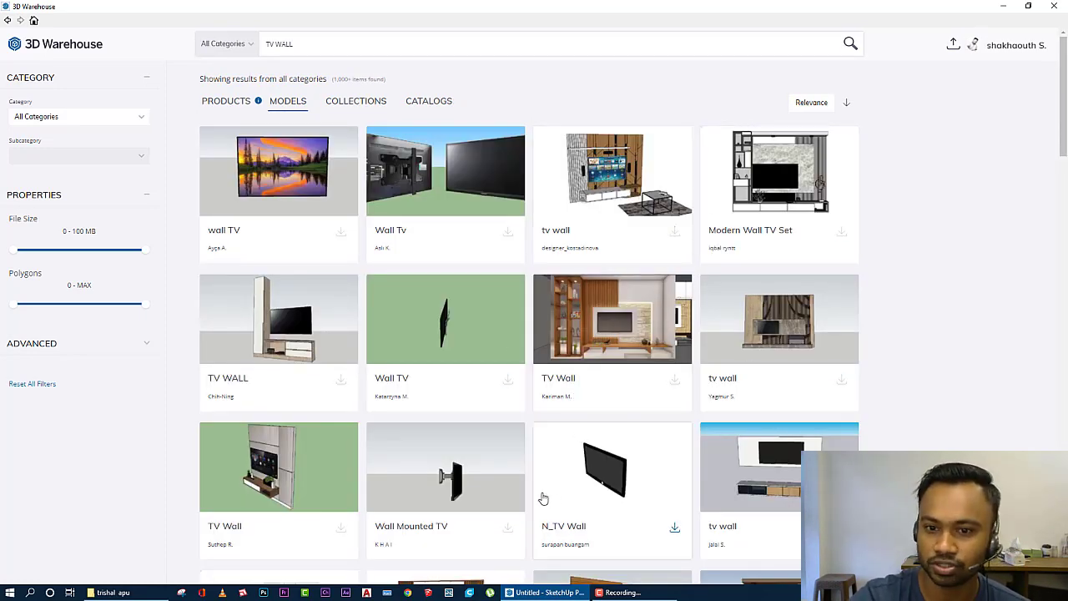
scroll(543, 498, down, 1)
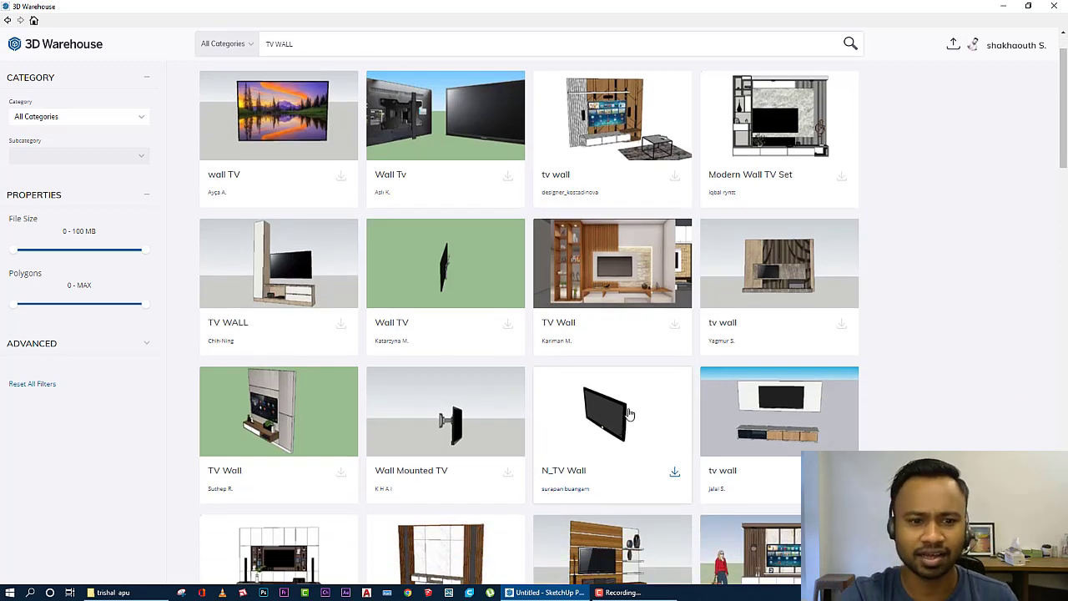
scroll(630, 410, up, 1)
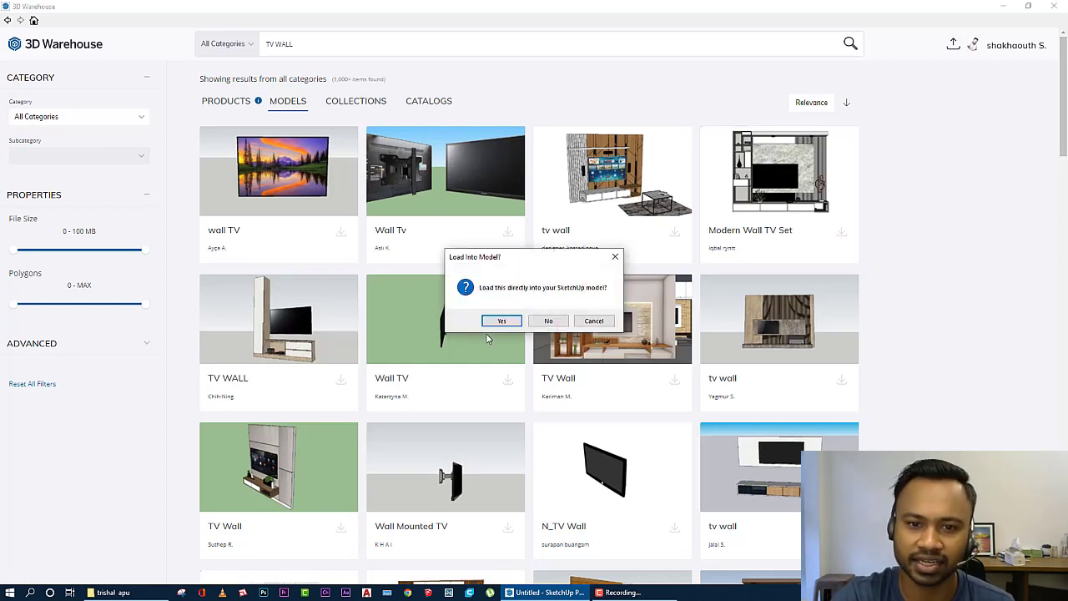
Step: Load the Modern Wall TV Set, place it near the bed and rotate it
click(500, 321)
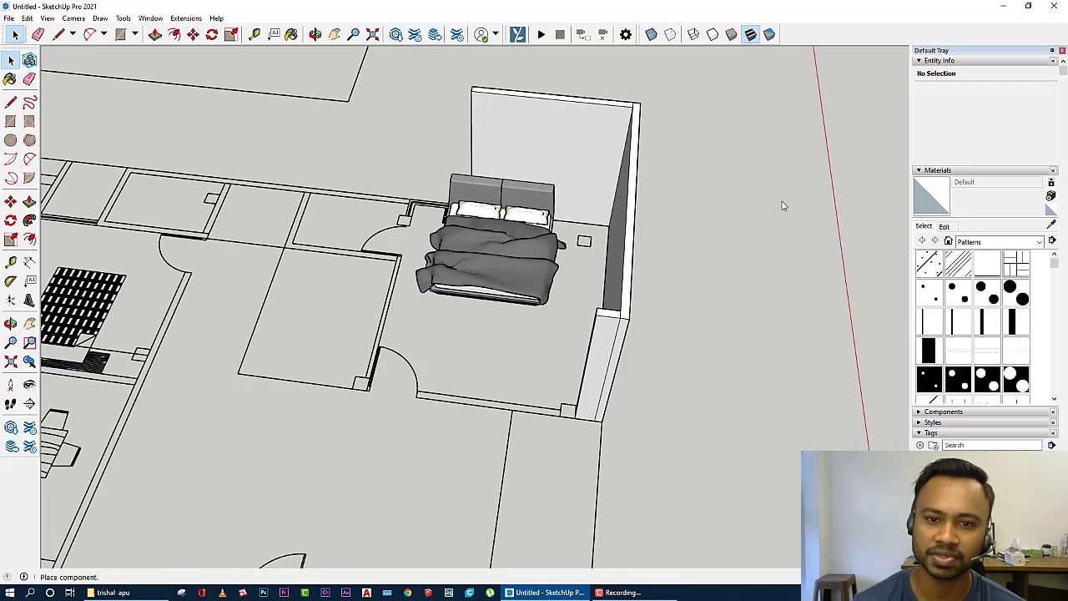
click(389, 477)
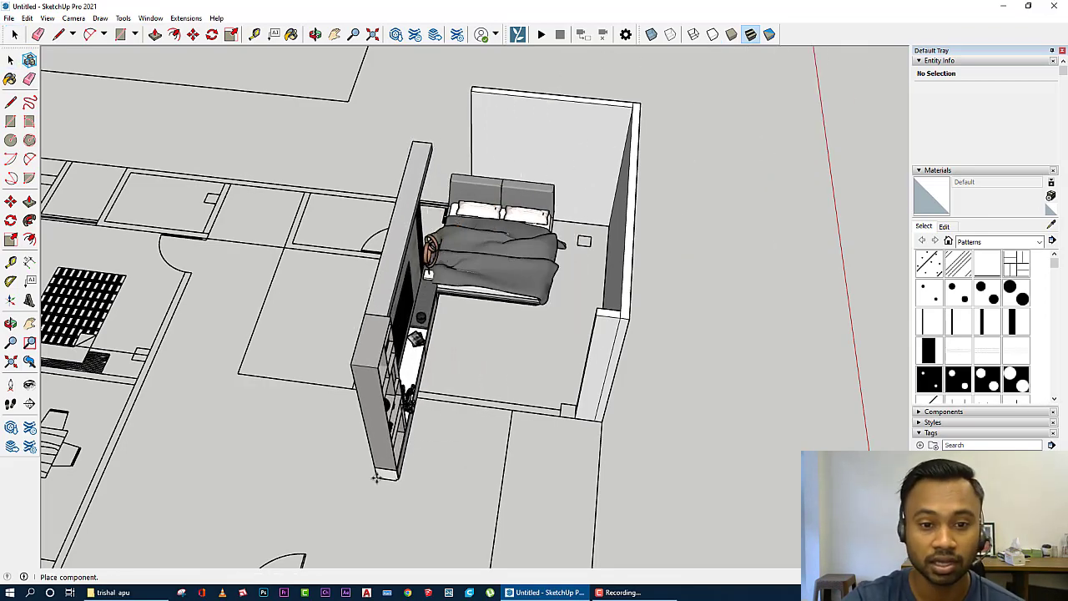
middle_drag(488, 462, 331, 448)
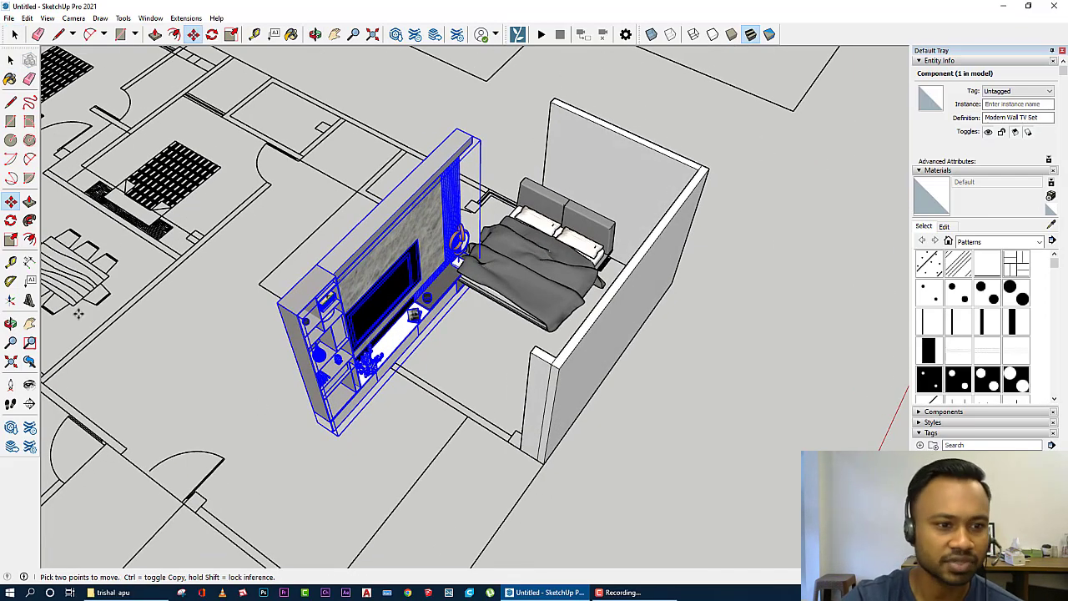
click(11, 221)
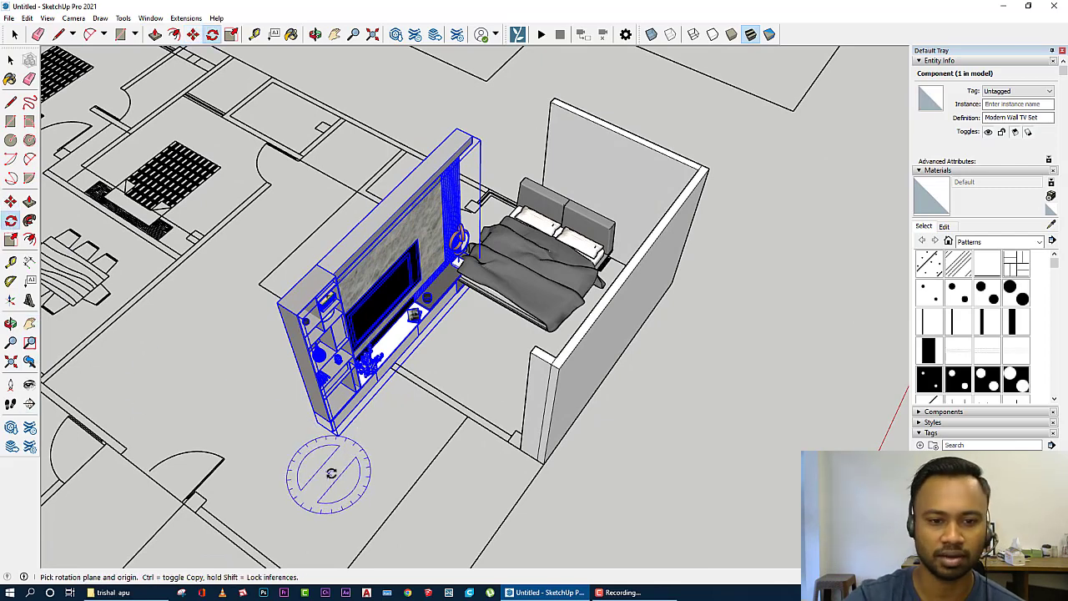
click(331, 473)
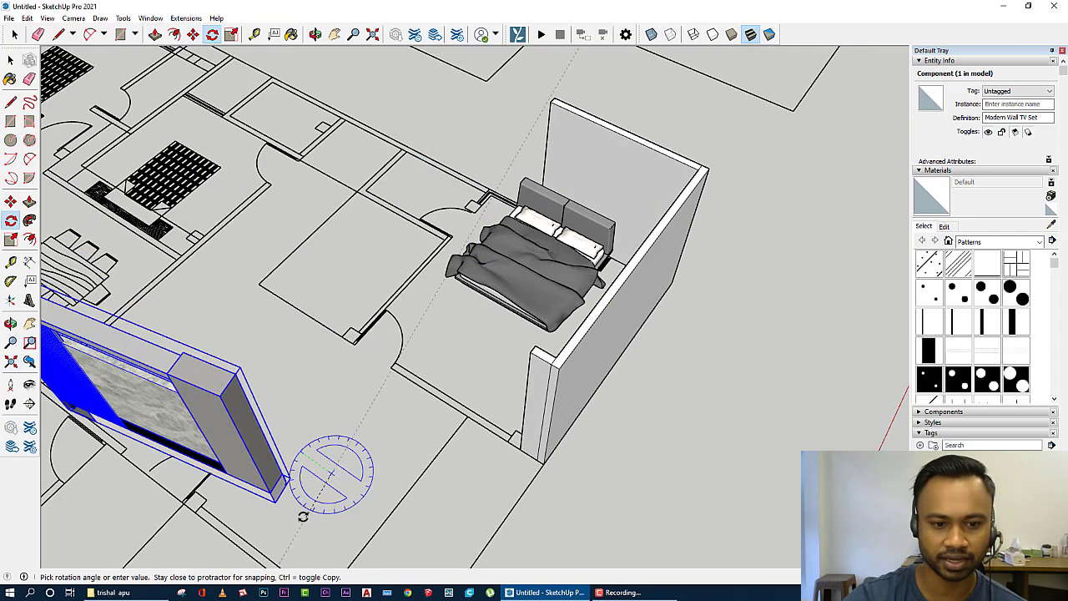
middle_drag(303, 517, 308, 534)
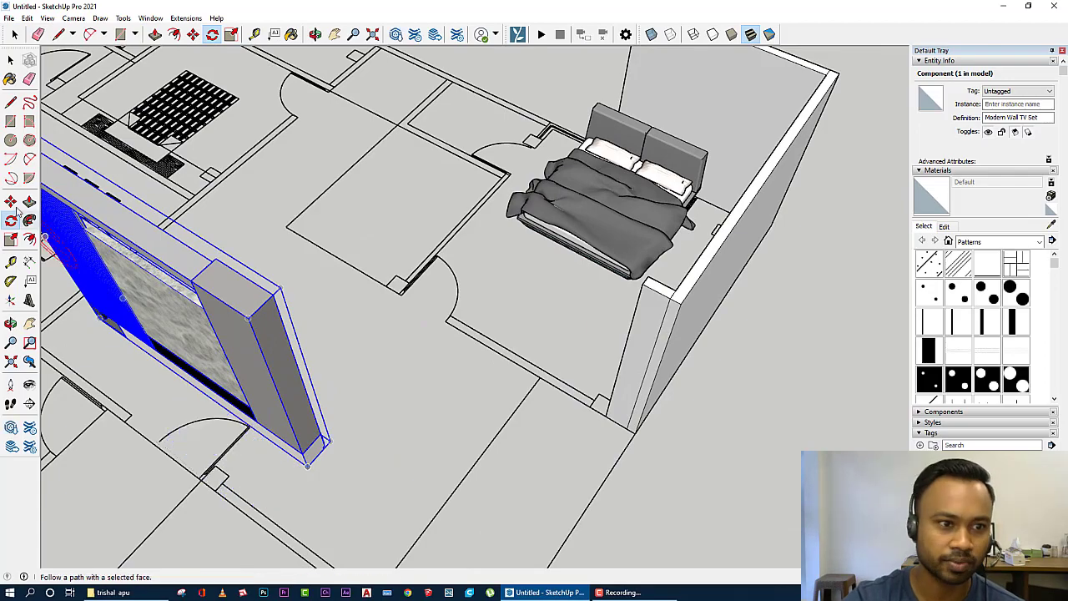
Step: Move the TV unit against the bedroom wall facing the bed
click(10, 201)
click(307, 469)
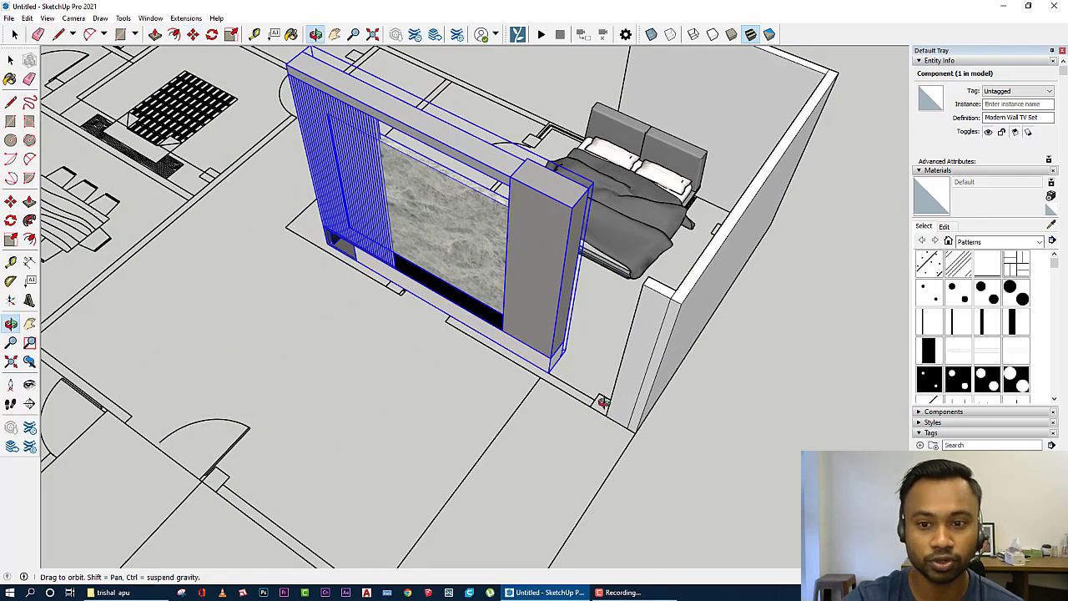
mouse_move(602, 402)
middle_down()
mouse_move(1004, 165)
mouse_move(668, 250)
middle_up()
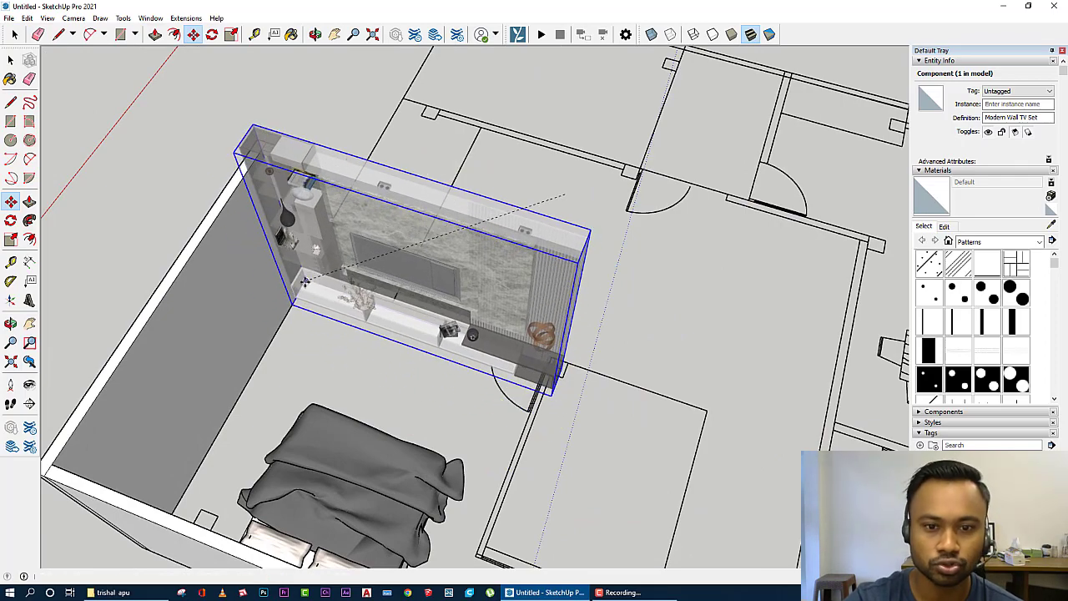
click(578, 393)
middle_drag(615, 374, 507, 259)
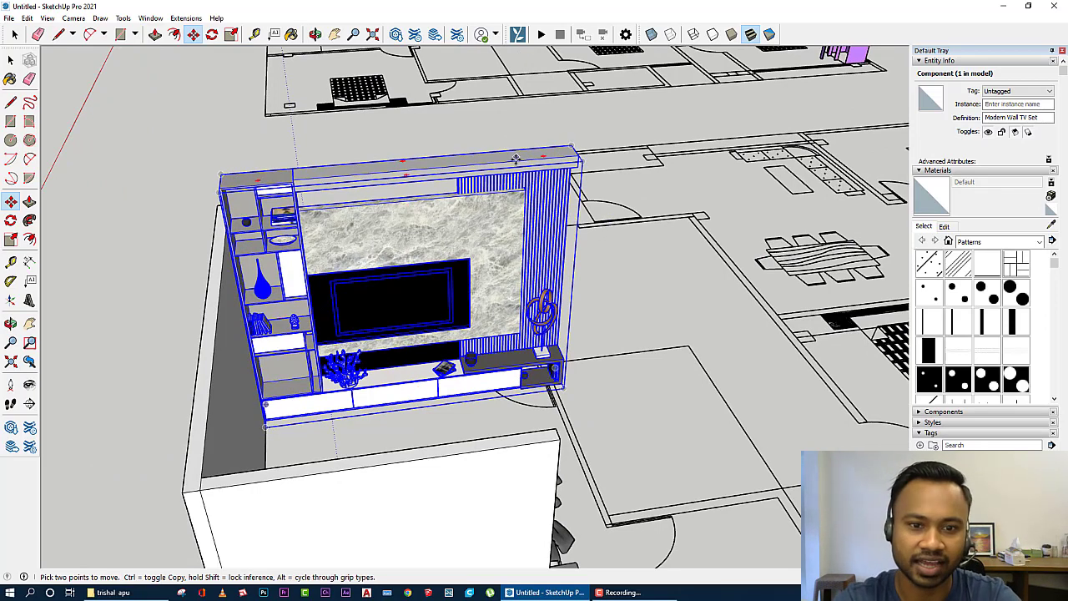
key(s)
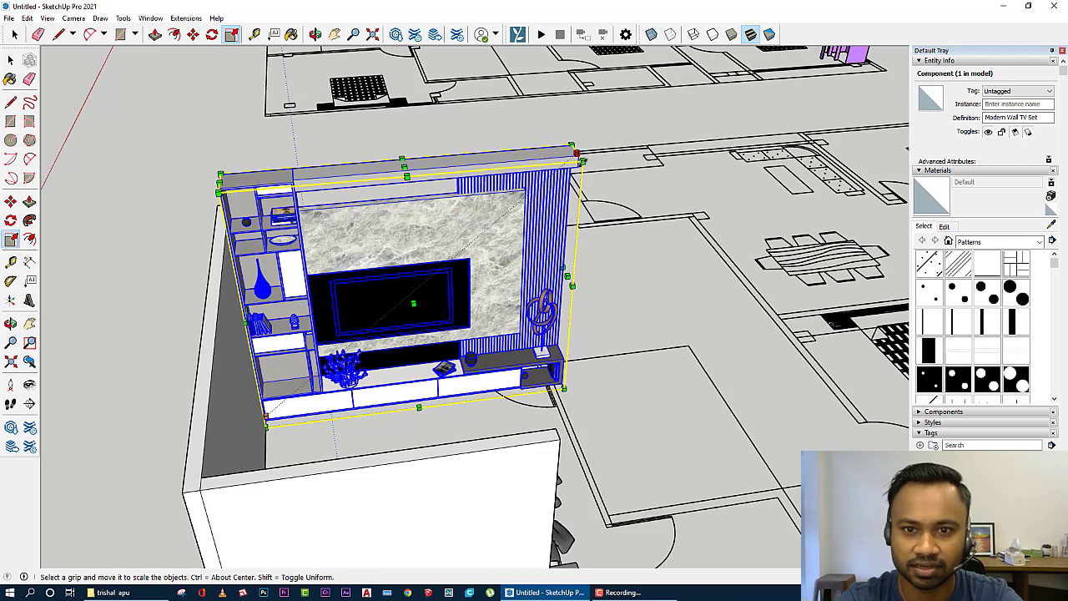
Step: Scale the Modern Wall TV Set down so it fits the wall opposite the bed
mouse_move(575, 155)
mouse_down()
mouse_move(492, 172)
mouse_move(507, 165)
mouse_up()
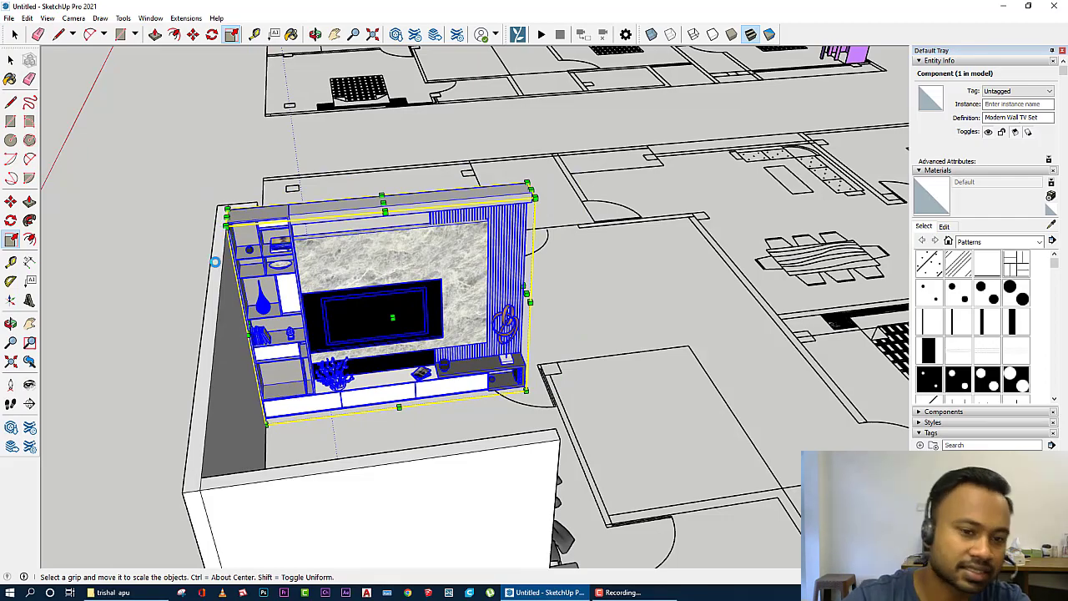
mouse_move(215, 260)
middle_down()
mouse_move(367, 248)
mouse_move(136, 281)
mouse_move(415, 523)
mouse_move(690, 473)
mouse_move(685, 523)
mouse_move(727, 452)
mouse_move(590, 414)
middle_up()
scroll(136, 281, up, 3)
scroll(730, 418, down, 3)
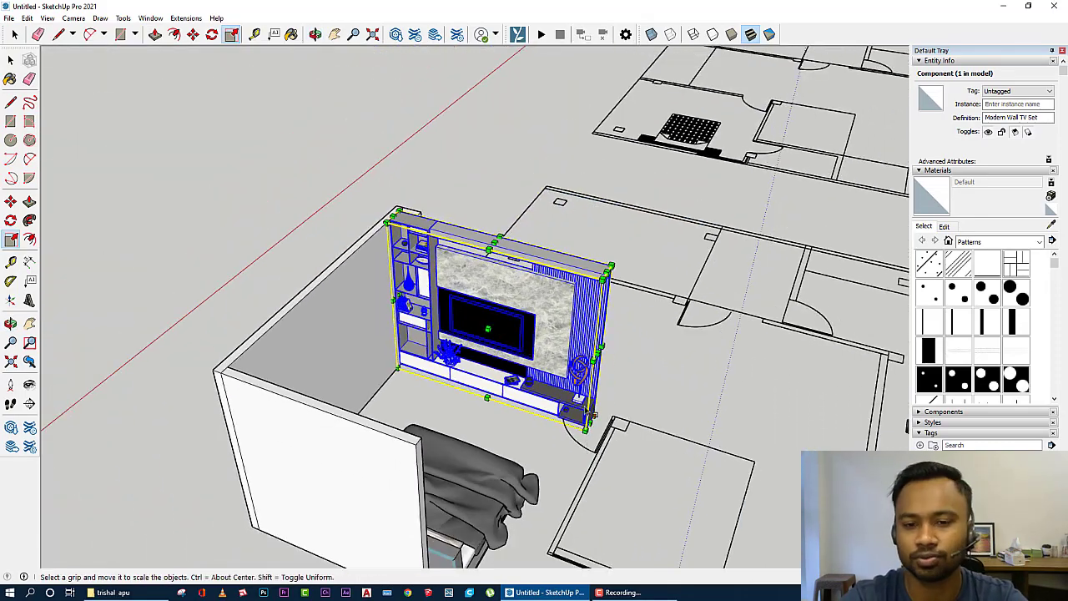
click(597, 353)
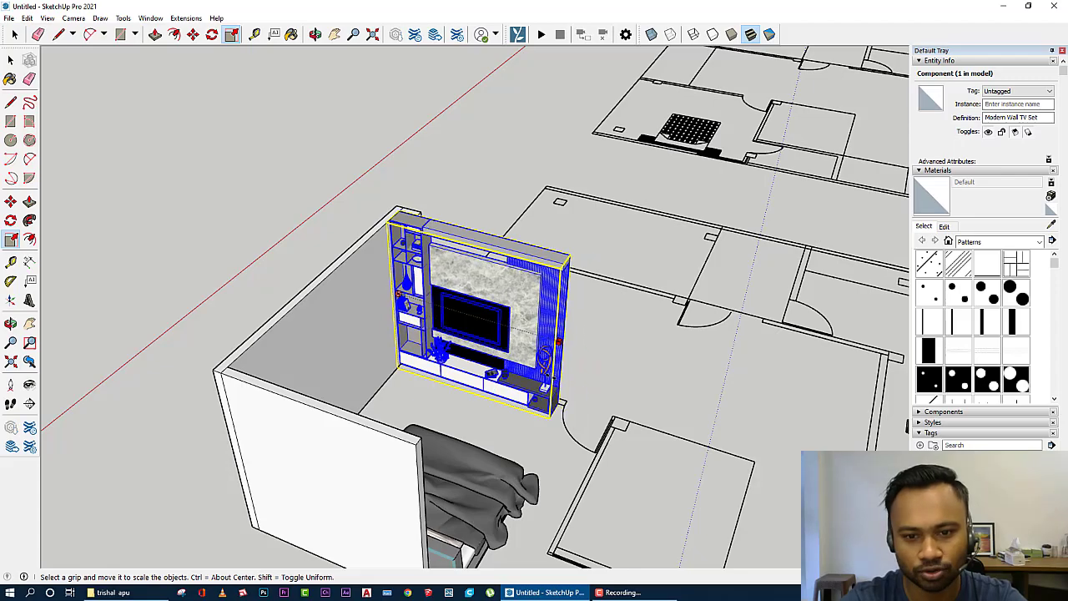
middle_drag(564, 399, 405, 403)
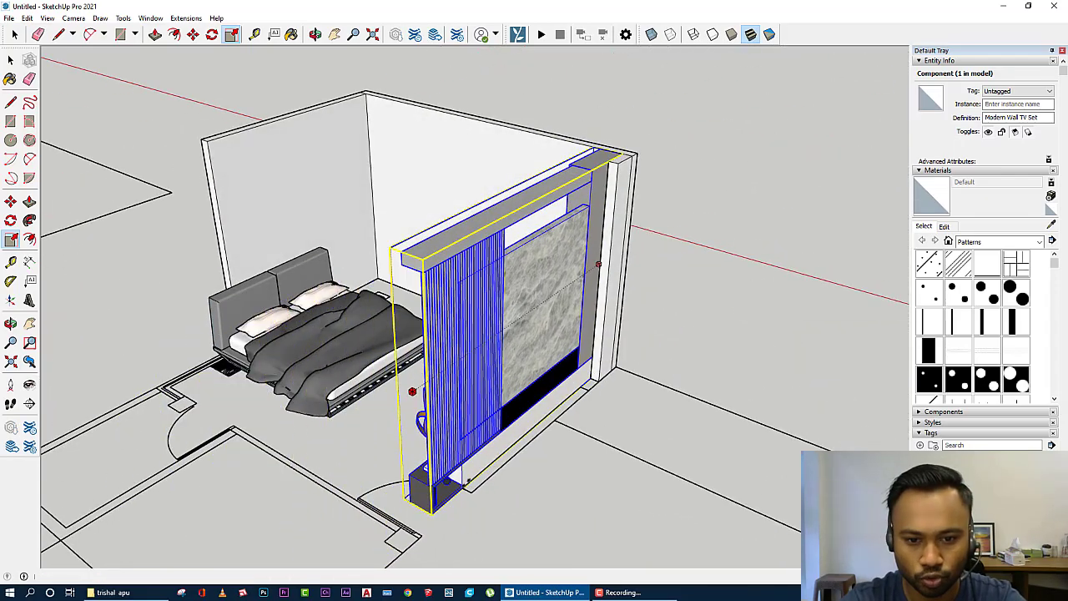
click(451, 501)
mouse_move(451, 501)
middle_down()
mouse_move(798, 471)
mouse_move(584, 334)
middle_up()
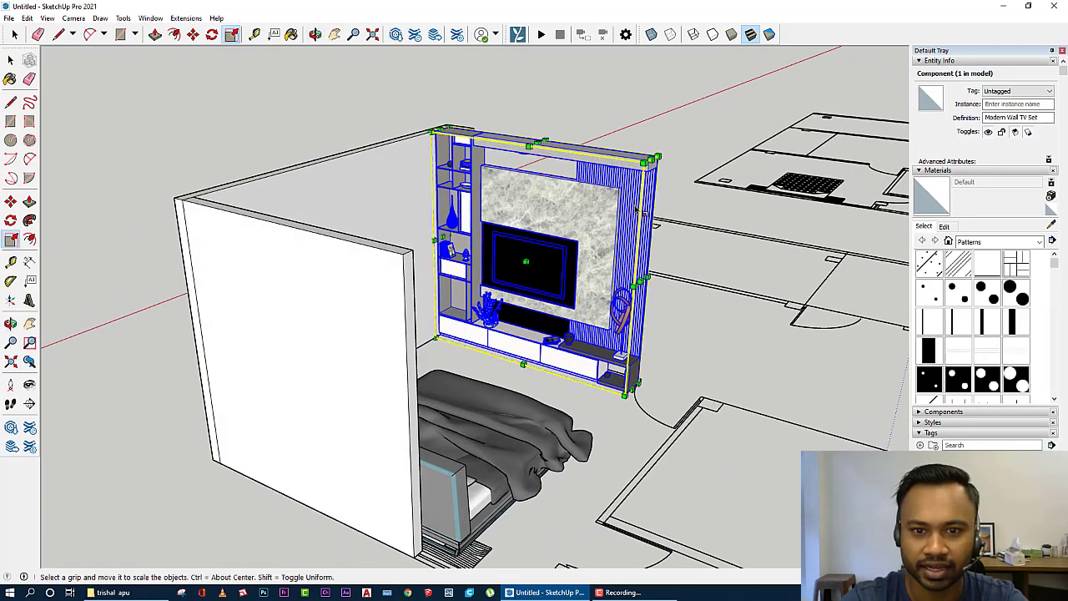
scroll(584, 333, up, 5)
mouse_move(615, 300)
middle_down()
mouse_move(566, 332)
mouse_move(668, 342)
middle_up()
scroll(565, 332, down, 5)
Step: Orbit to a side view and then a top-down plan to check the resized TV unit
key(space)
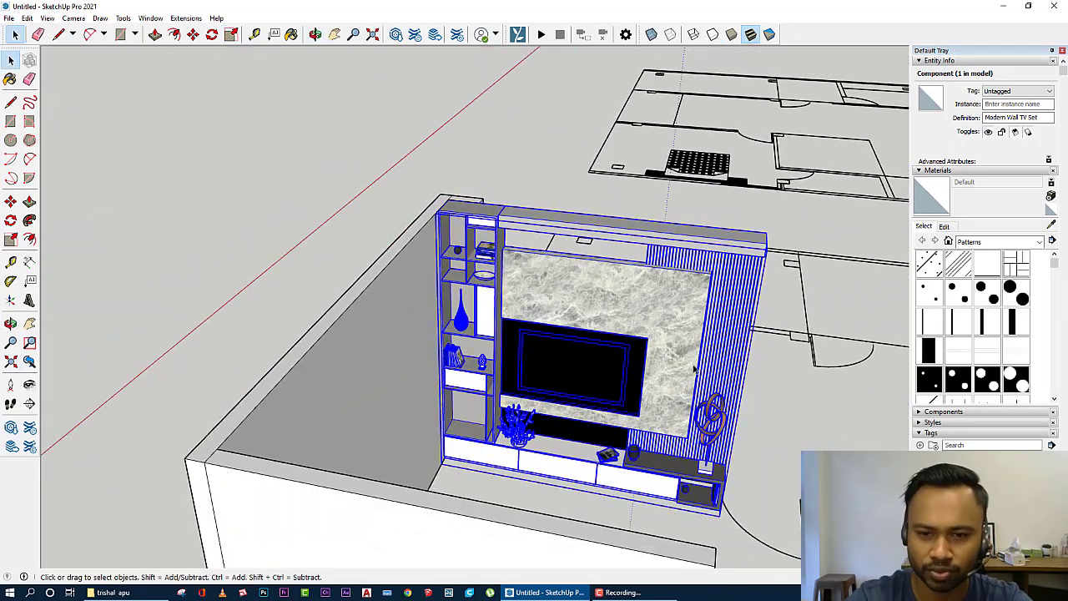
scroll(715, 412, down, 2)
mouse_move(715, 412)
middle_down()
mouse_move(264, 480)
mouse_move(705, 245)
mouse_move(328, 397)
mouse_move(528, 425)
middle_up()
scroll(706, 245, down, 3)
scroll(332, 403, up, 3)
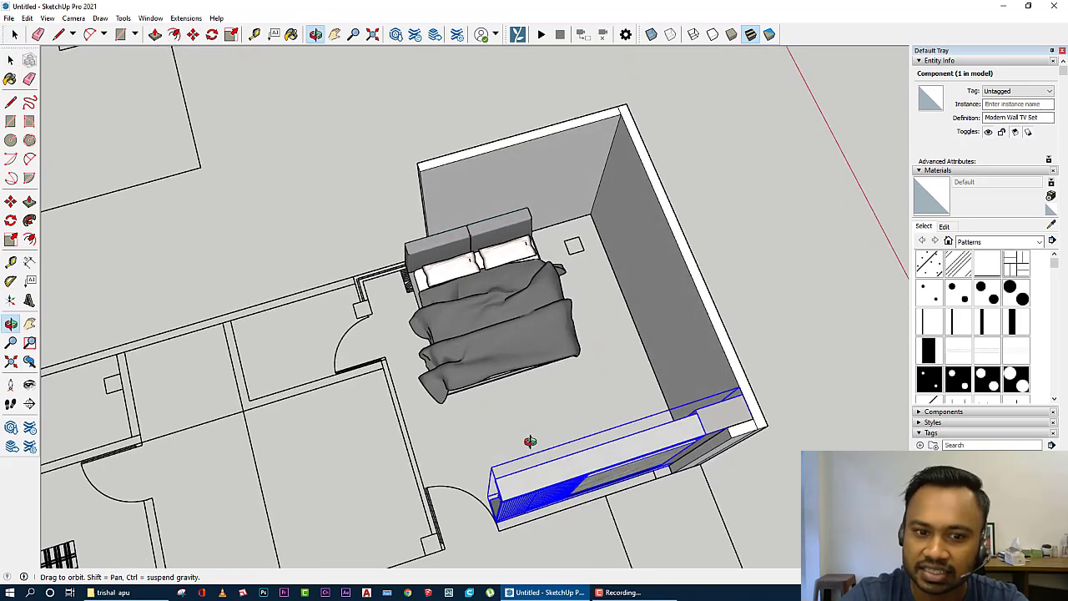
scroll(535, 408, down, 3)
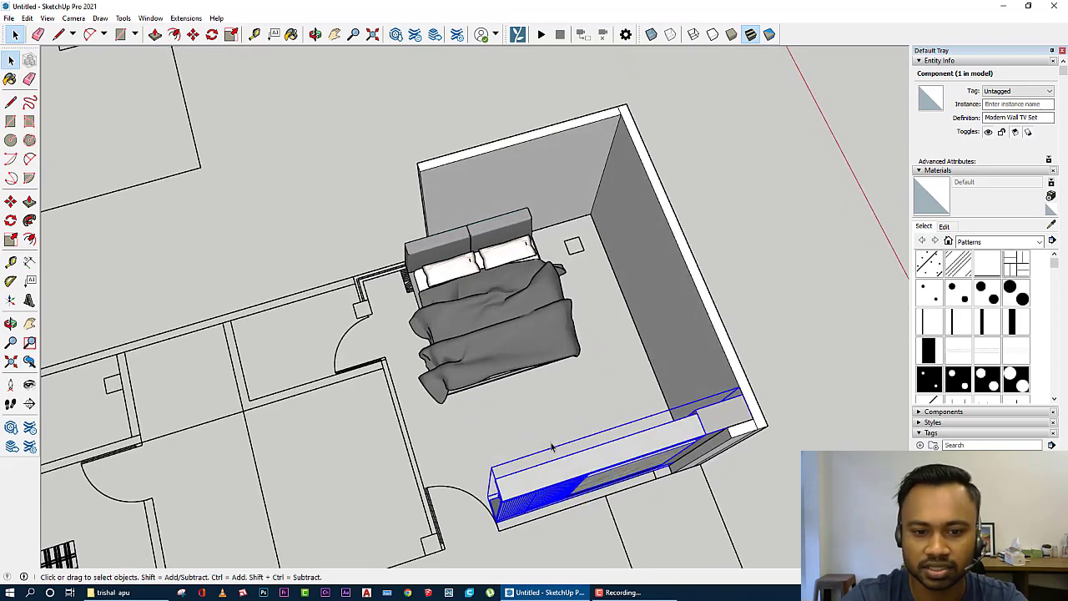
middle_drag(535, 408, 618, 453)
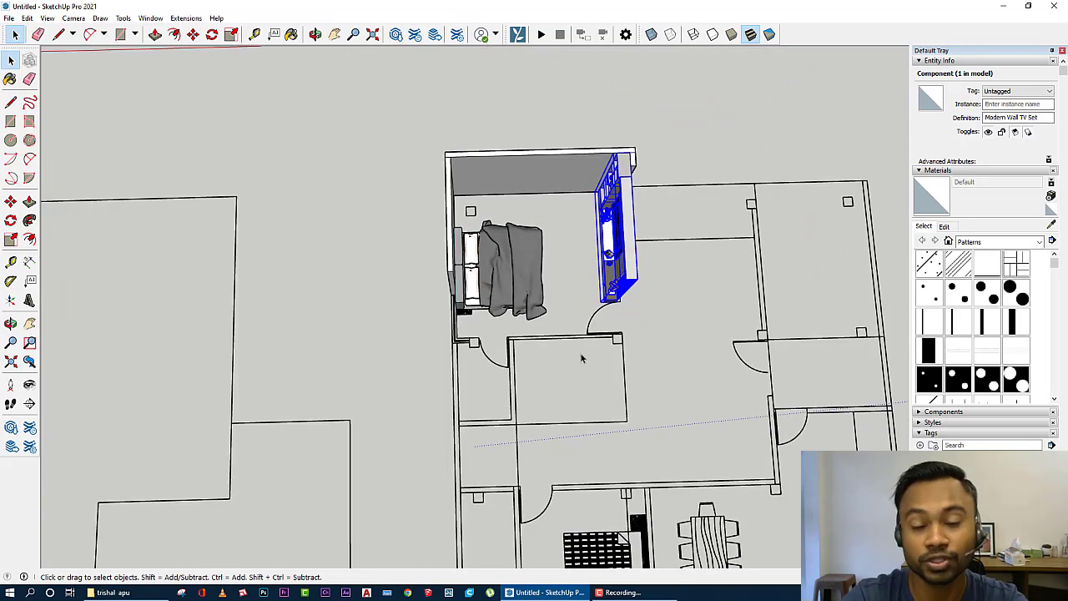
scroll(571, 162, up, 2)
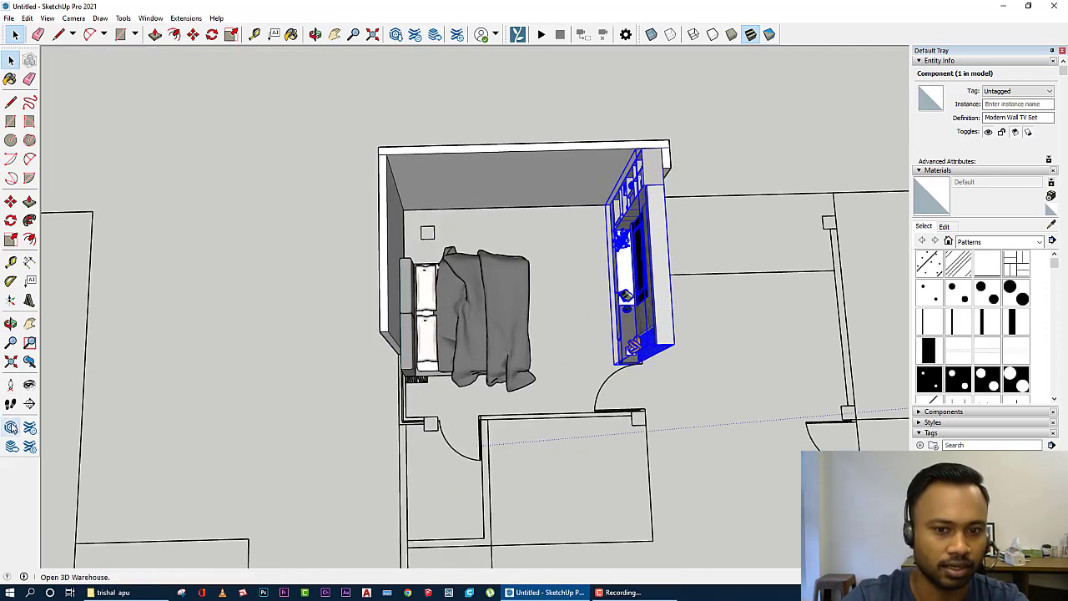
Step: Search 3D Warehouse for 'CABINATE' and show the Models results in a maximized window
click(11, 427)
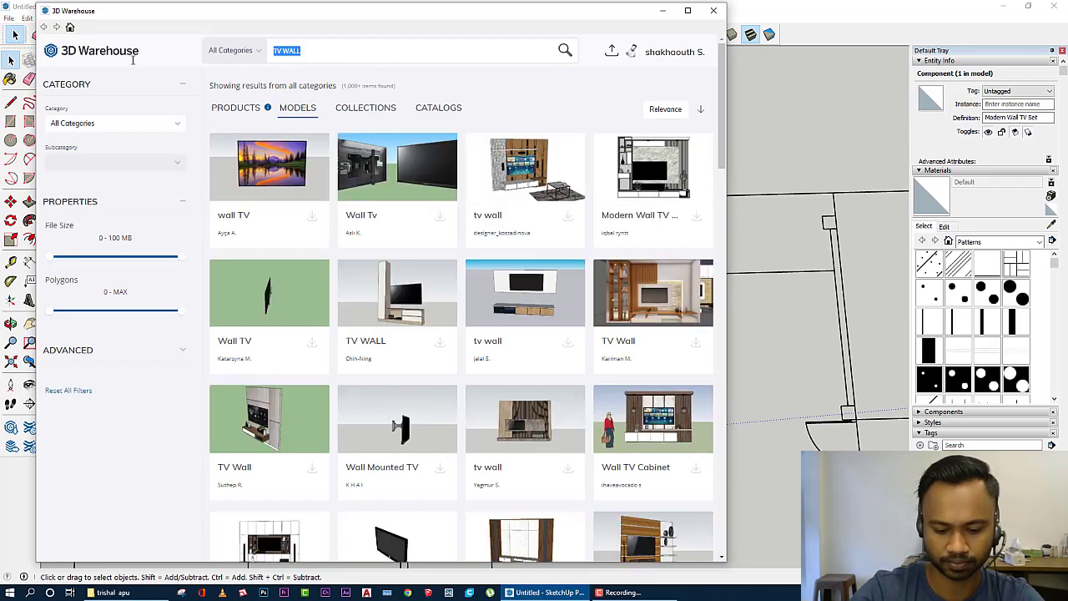
text(CABINATE)
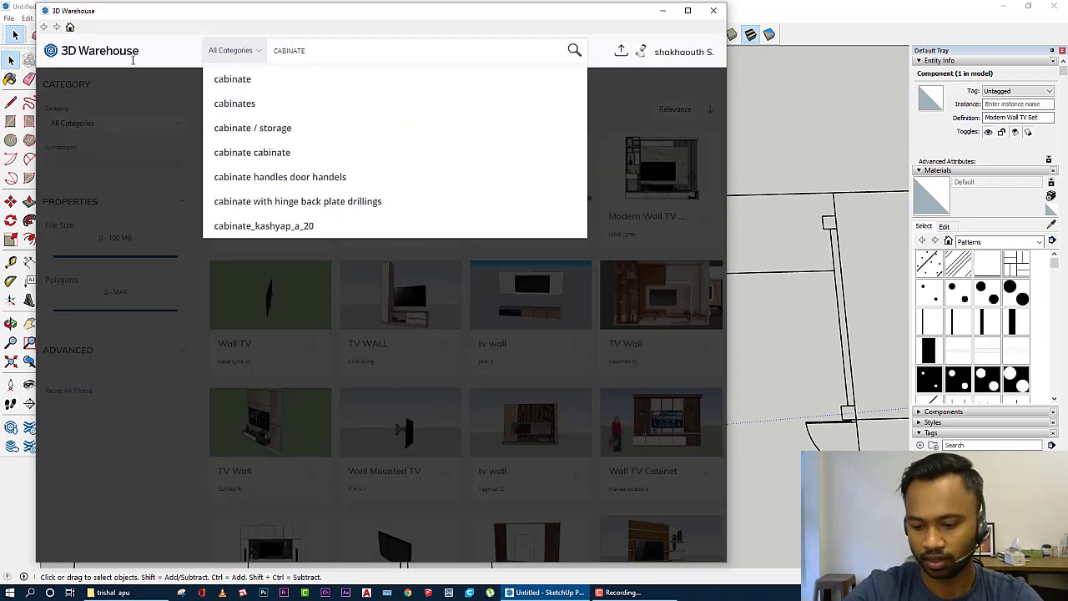
key(Return)
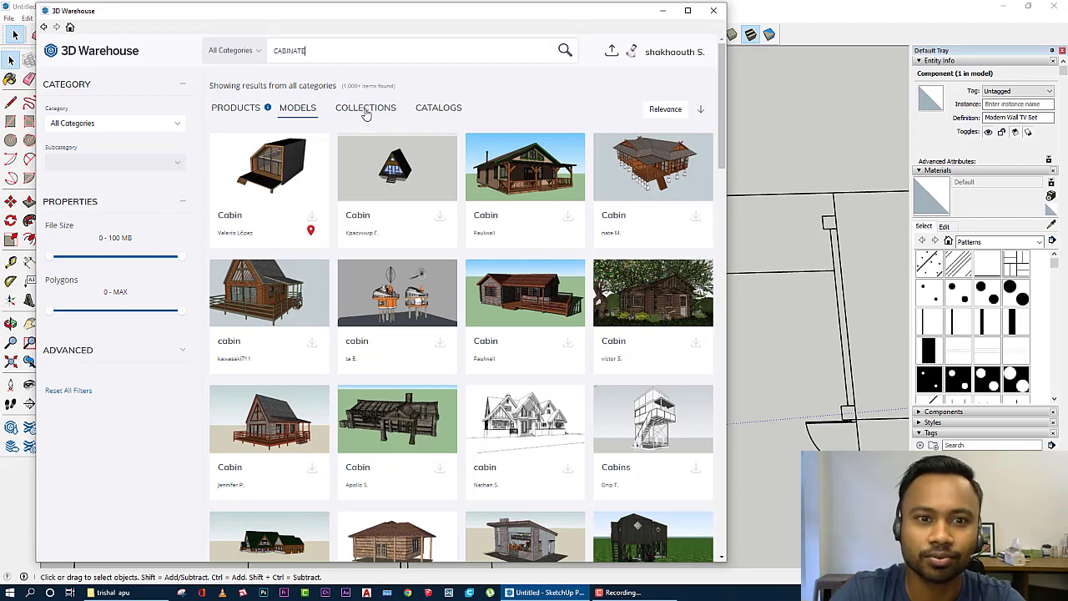
click(365, 114)
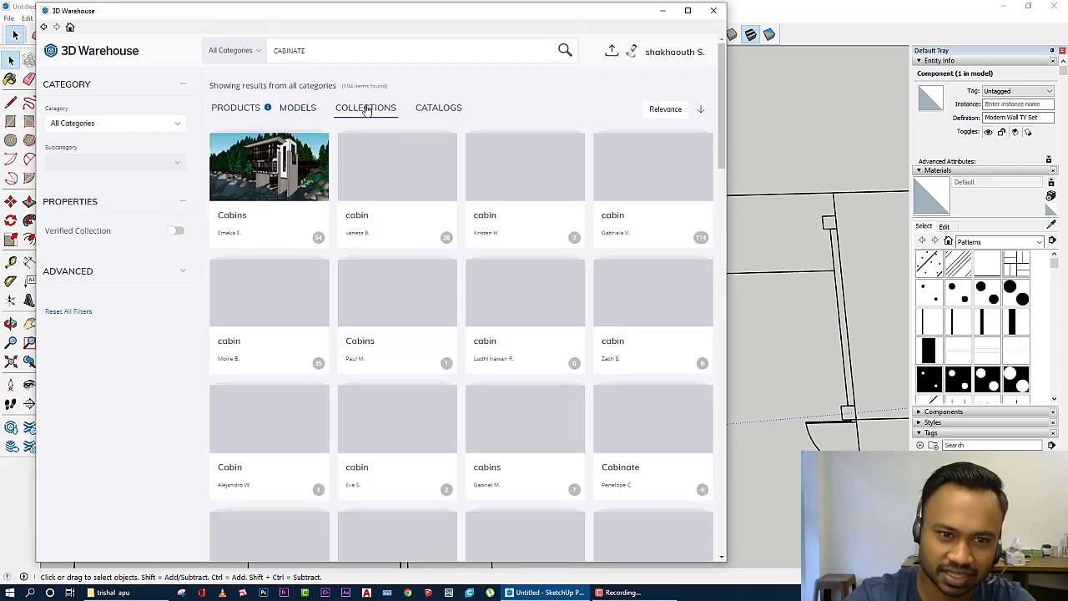
click(311, 120)
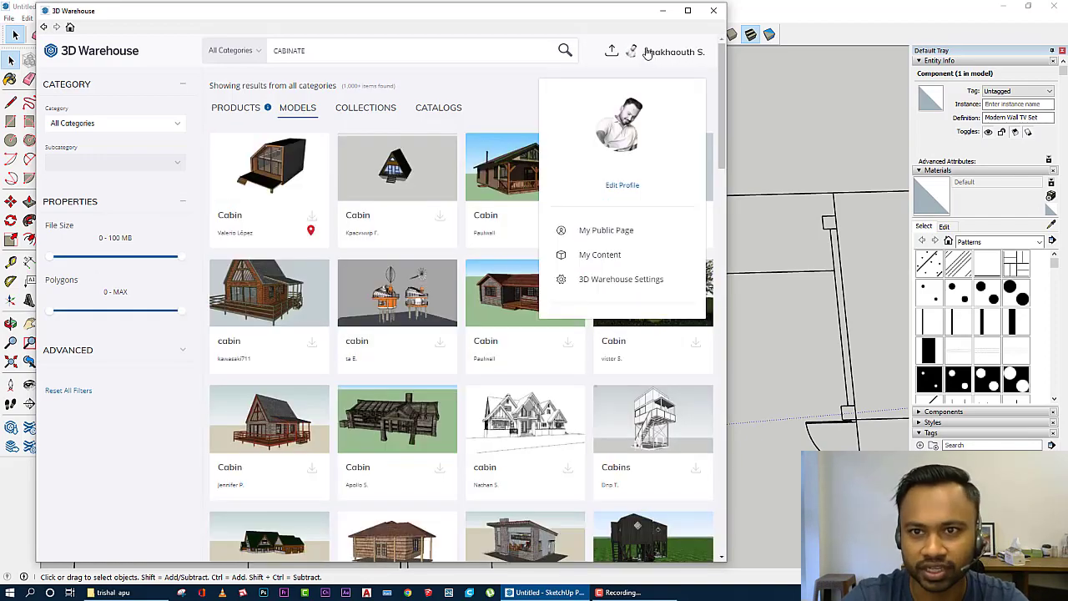
click(687, 10)
Step: Browse the Products and Collections results, then go to your own public profile page
scroll(672, 457, down, 3)
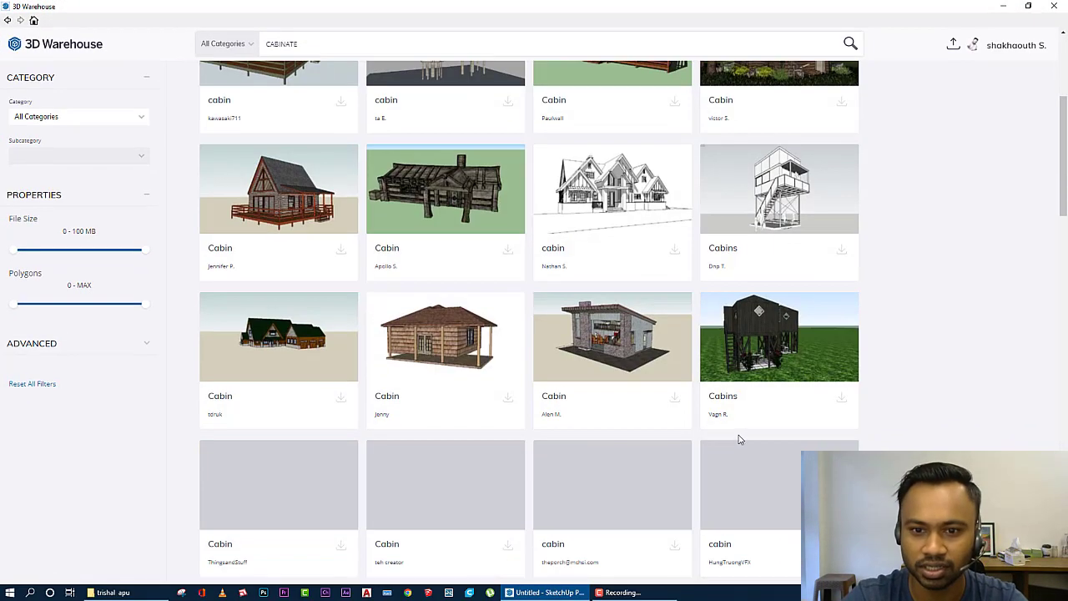
scroll(583, 334, up, 3)
click(225, 101)
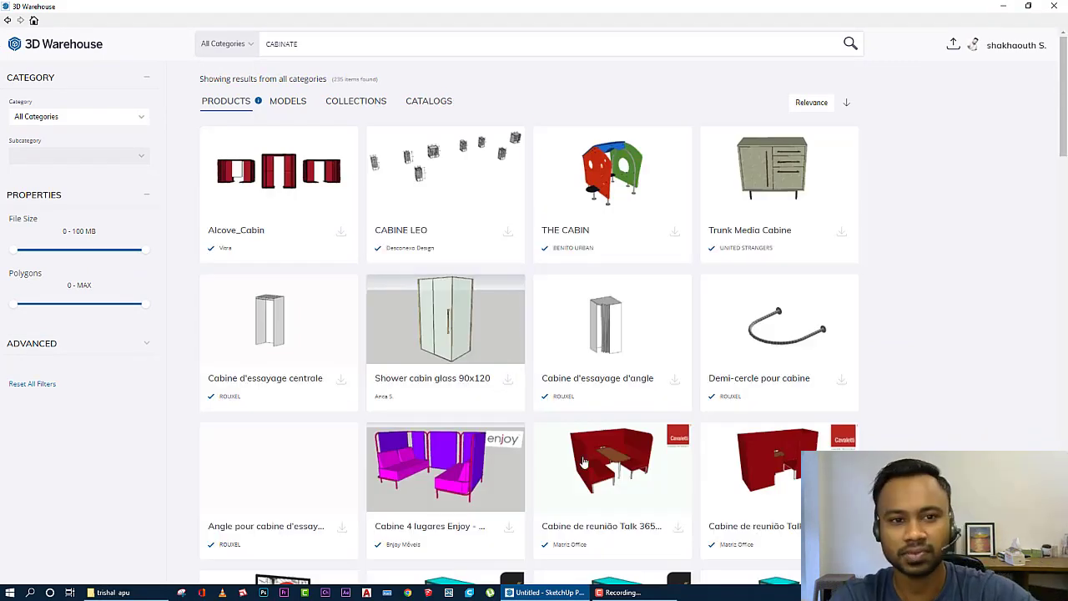
click(354, 106)
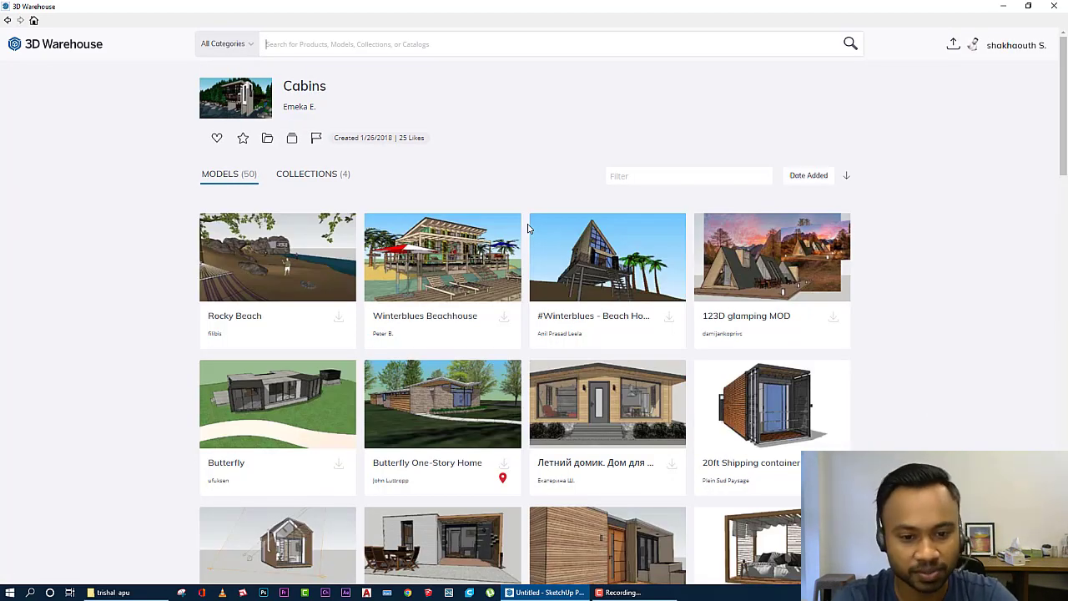
scroll(517, 334, down, 4)
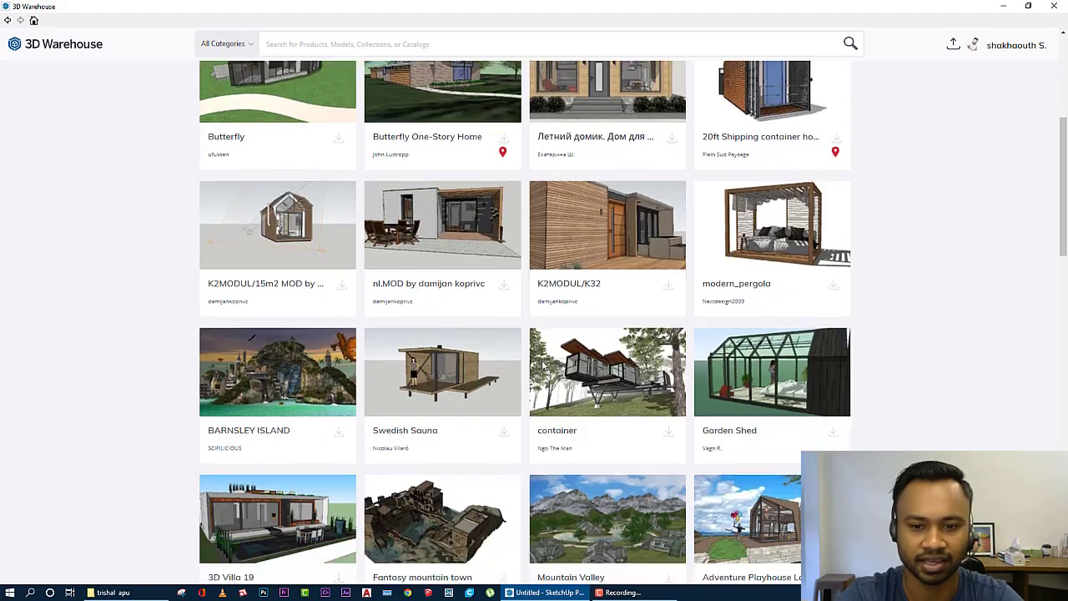
scroll(522, 435, down, 4)
scroll(531, 477, up, 6)
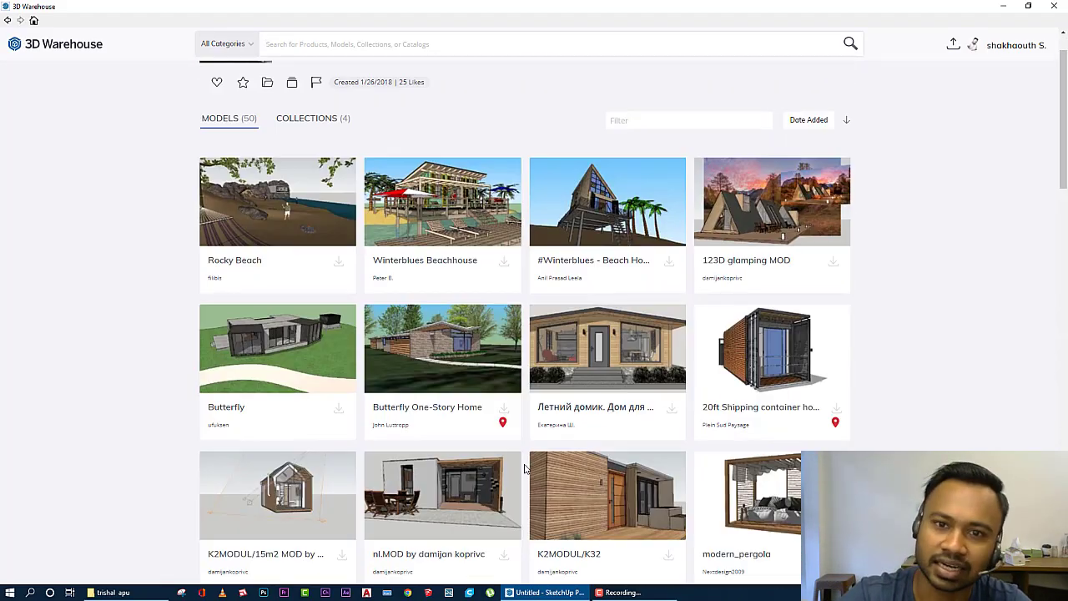
scroll(531, 476, up, 3)
click(1010, 50)
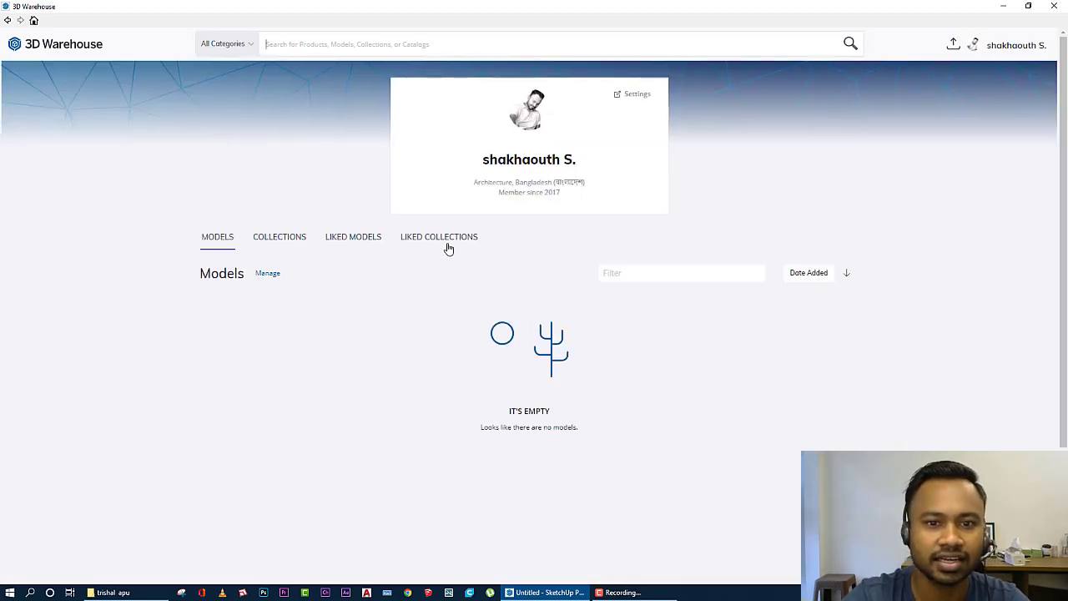
Step: Browse the liked collections and list the sub-collections inside CEILING LIGHTS
click(449, 241)
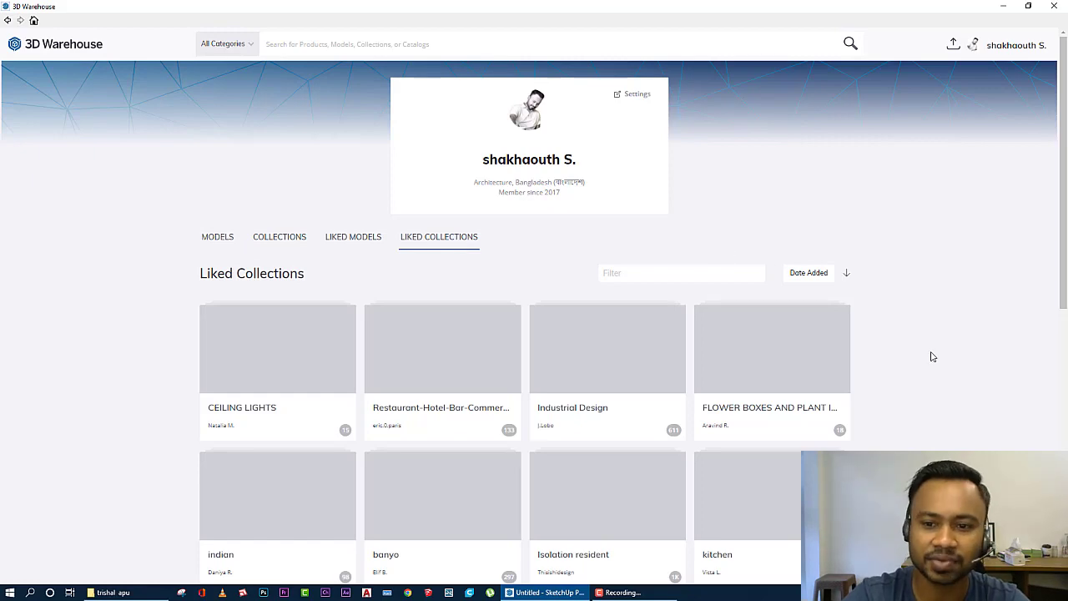
scroll(929, 356, down, 1)
scroll(974, 344, down, 2)
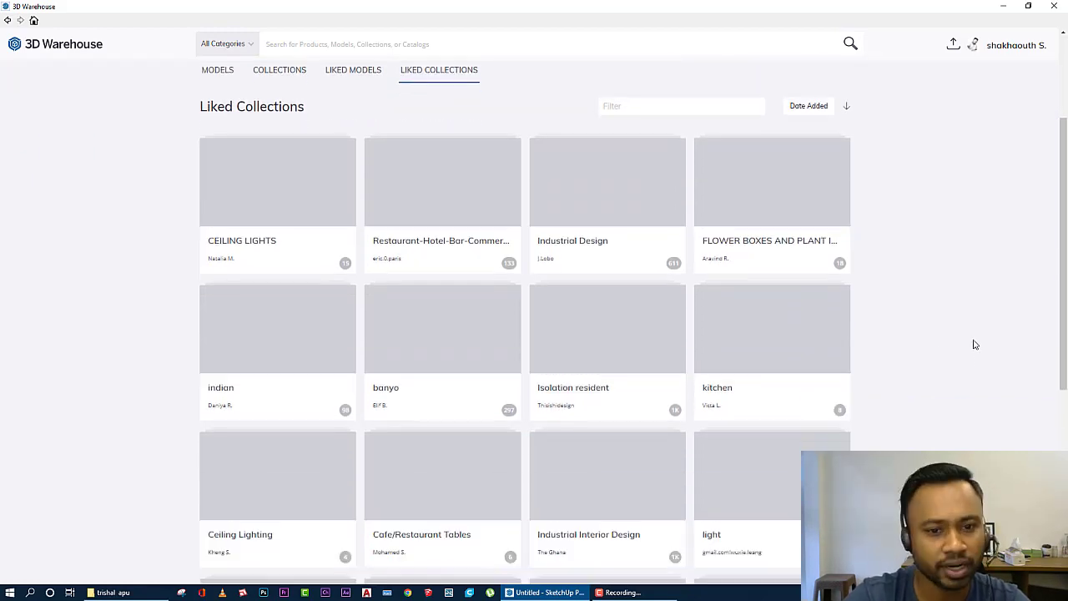
scroll(974, 334, down, 3)
scroll(974, 333, down, 3)
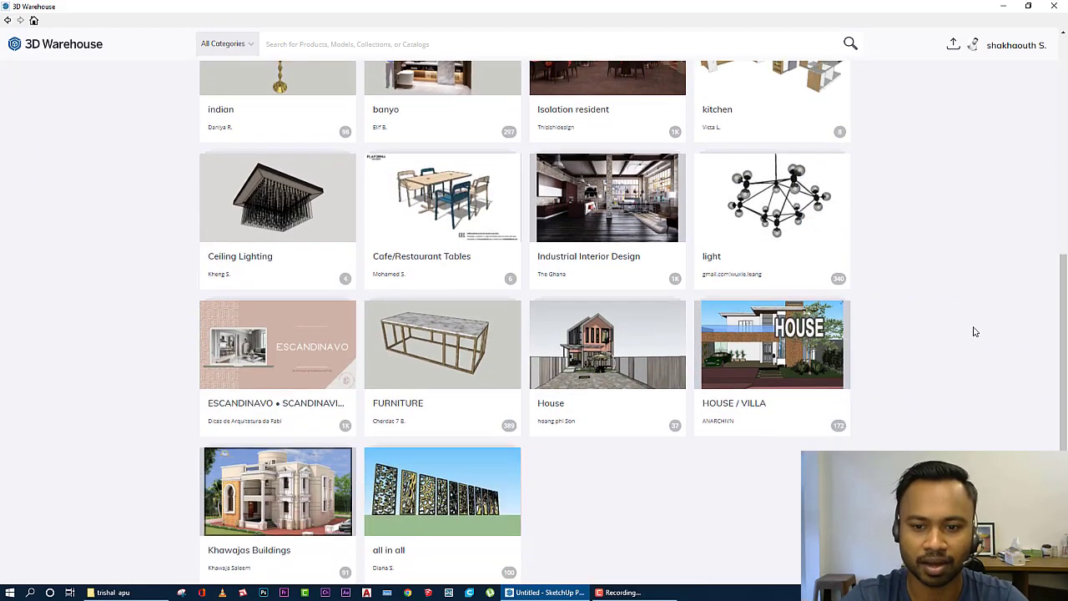
scroll(974, 332, down, 1)
scroll(972, 353, up, 8)
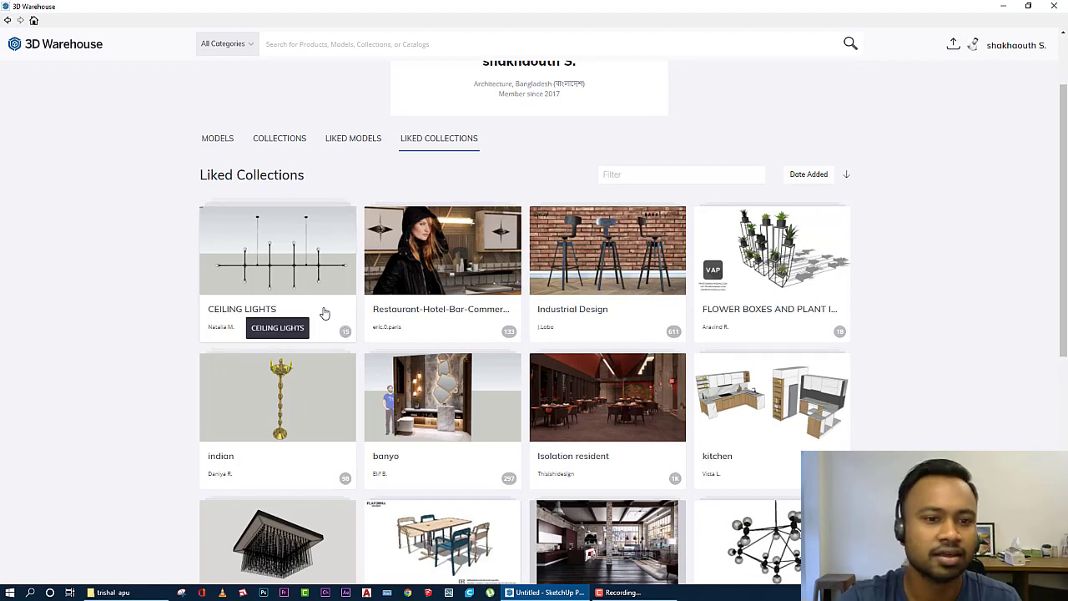
click(331, 301)
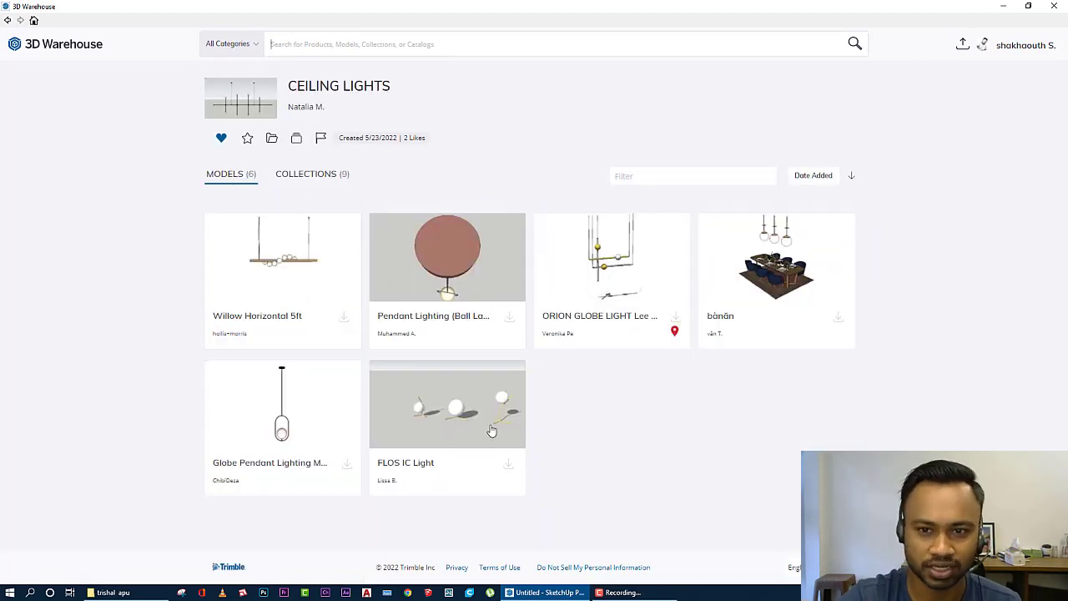
click(307, 175)
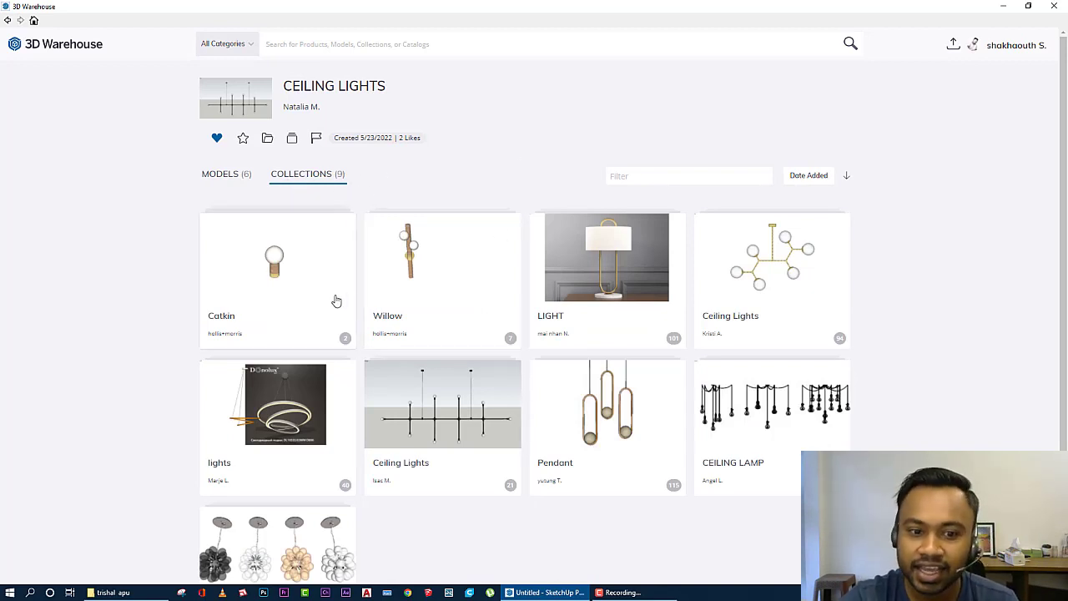
scroll(338, 298, down, 1)
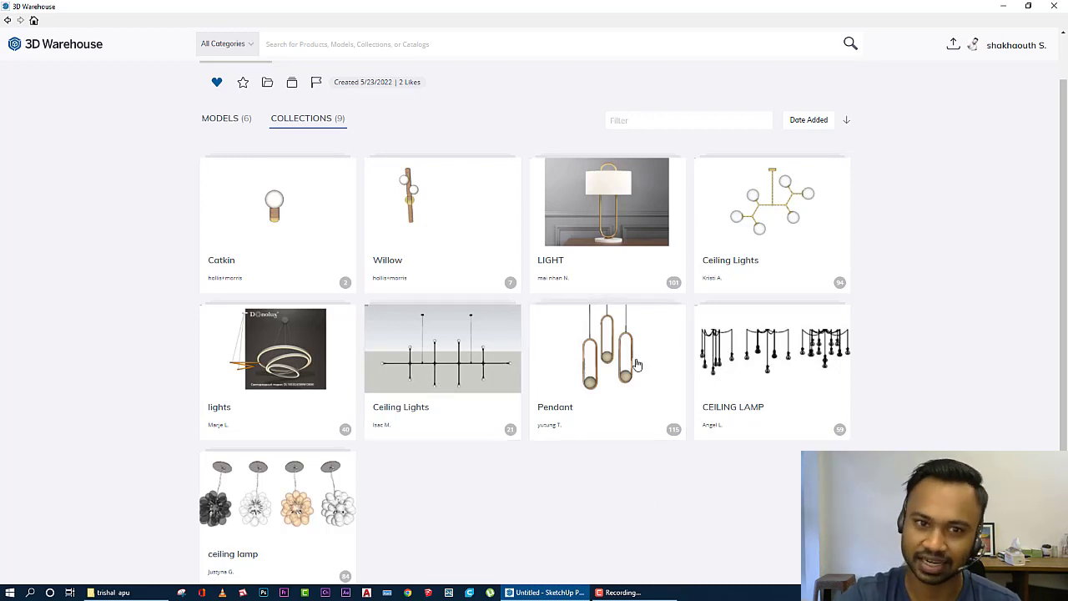
Step: Look through the Pendant and 21-model Ceiling Lights sub-collections and CEILING LIGHTS' six models
click(659, 401)
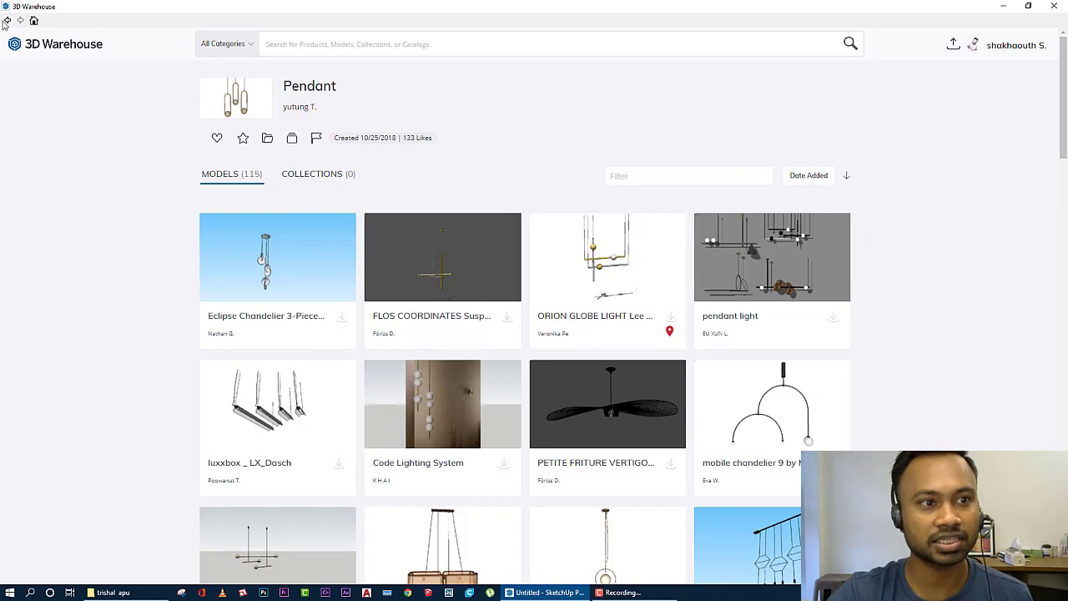
click(6, 21)
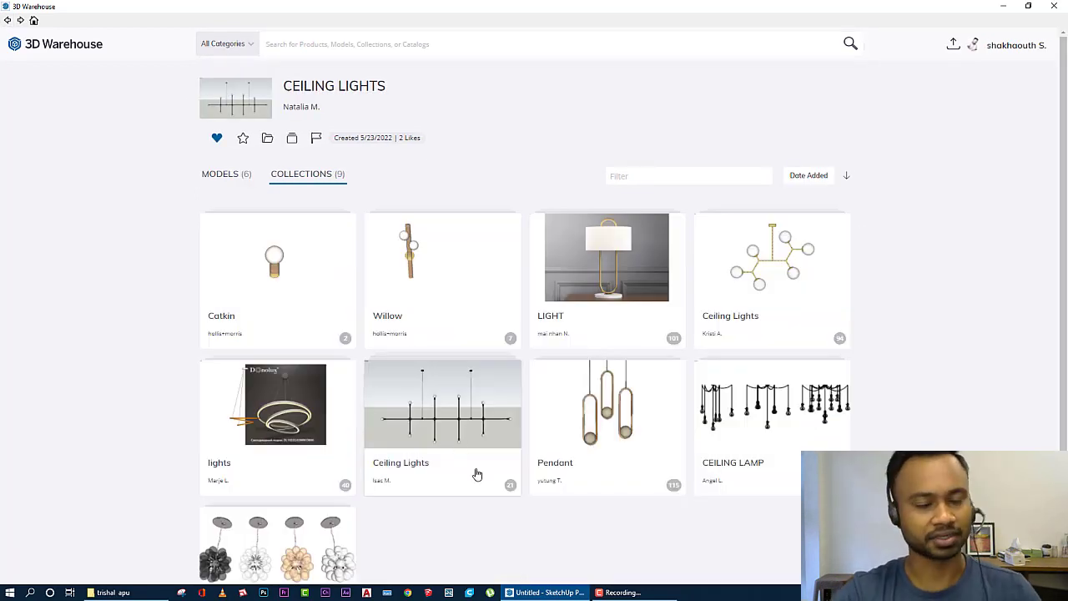
click(477, 473)
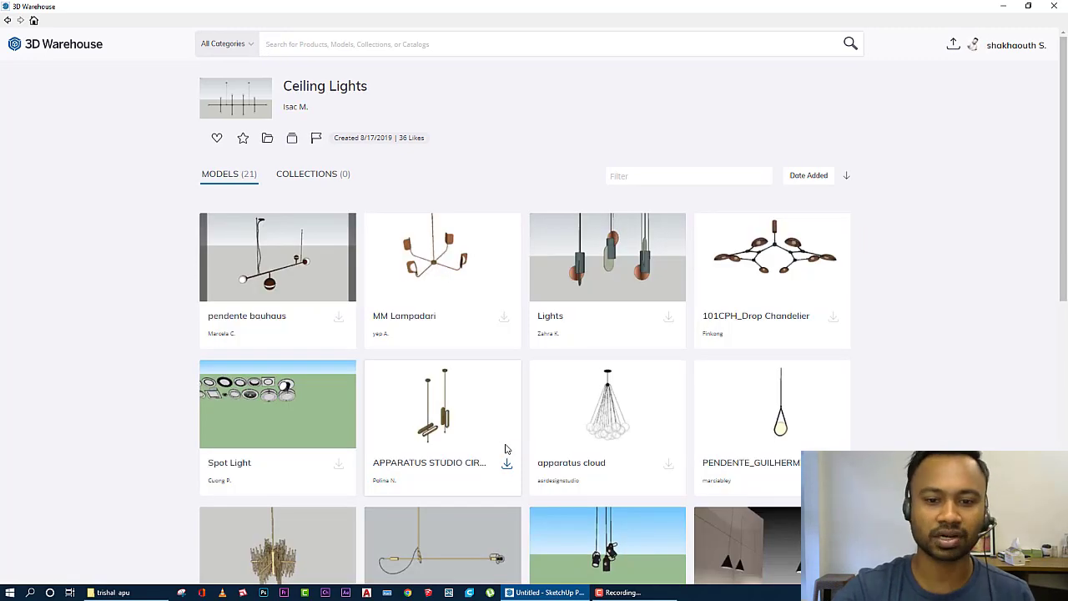
click(9, 21)
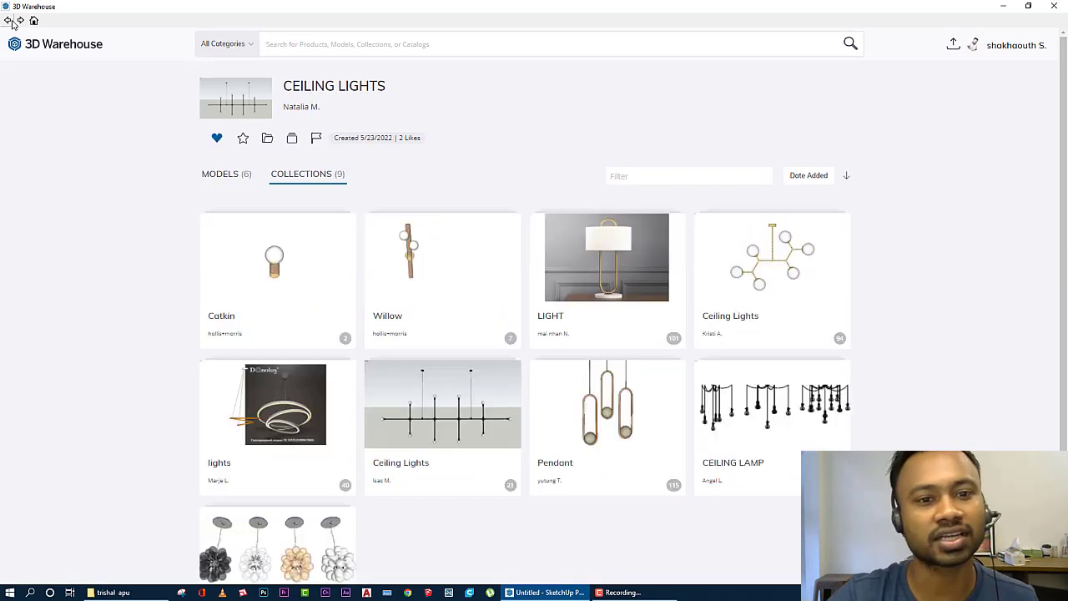
click(10, 21)
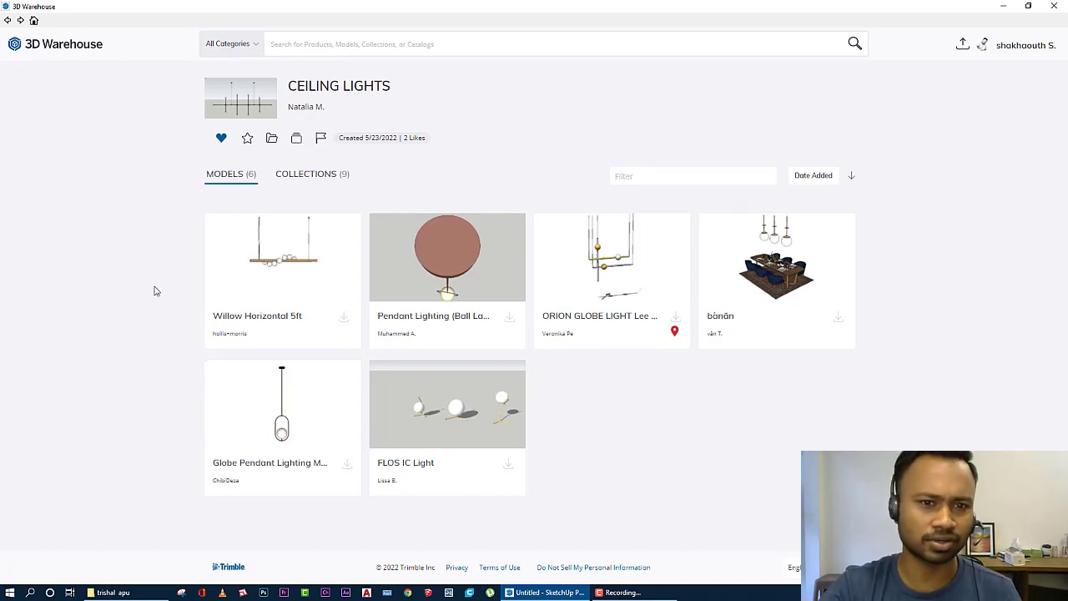
click(10, 19)
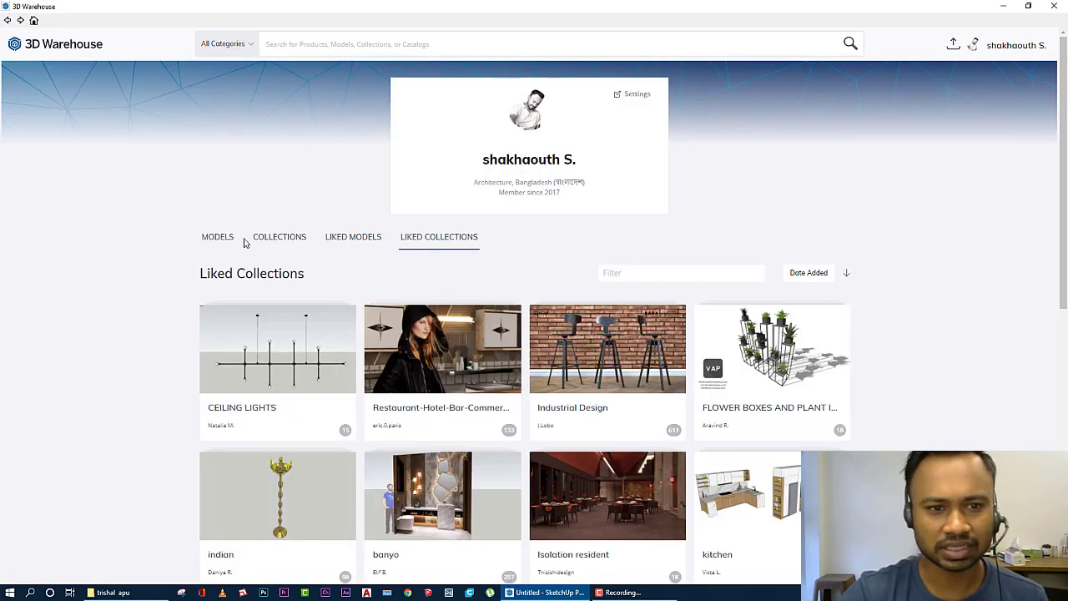
Step: Search 3D Warehouse for 'CLOSET', replacing the misspelled 'cabinate' query
click(270, 242)
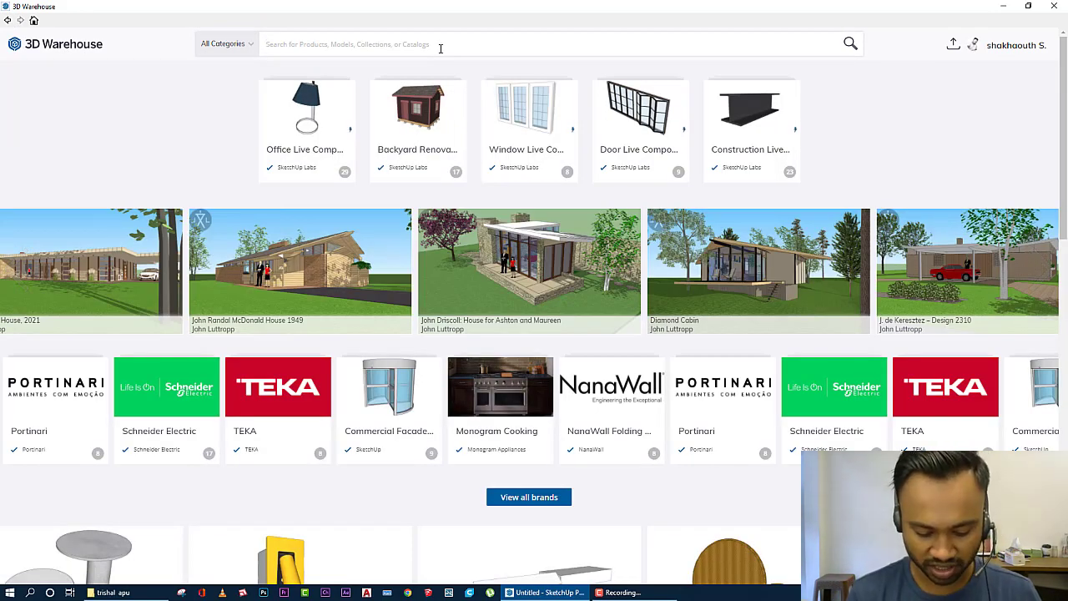
text(cabinate)
key(Return)
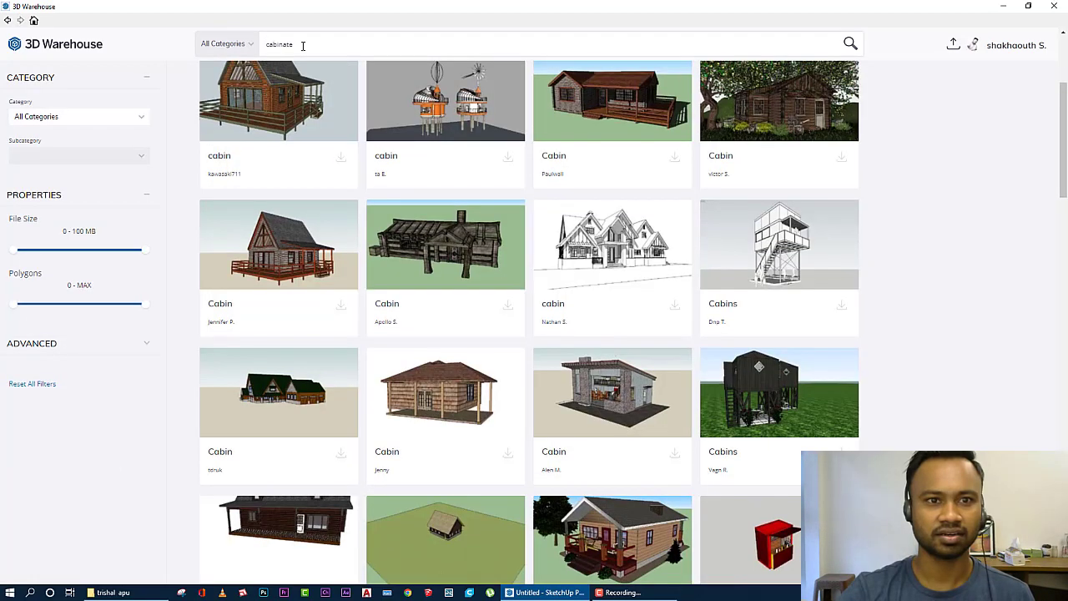
key(ctrl+a)
text(c)
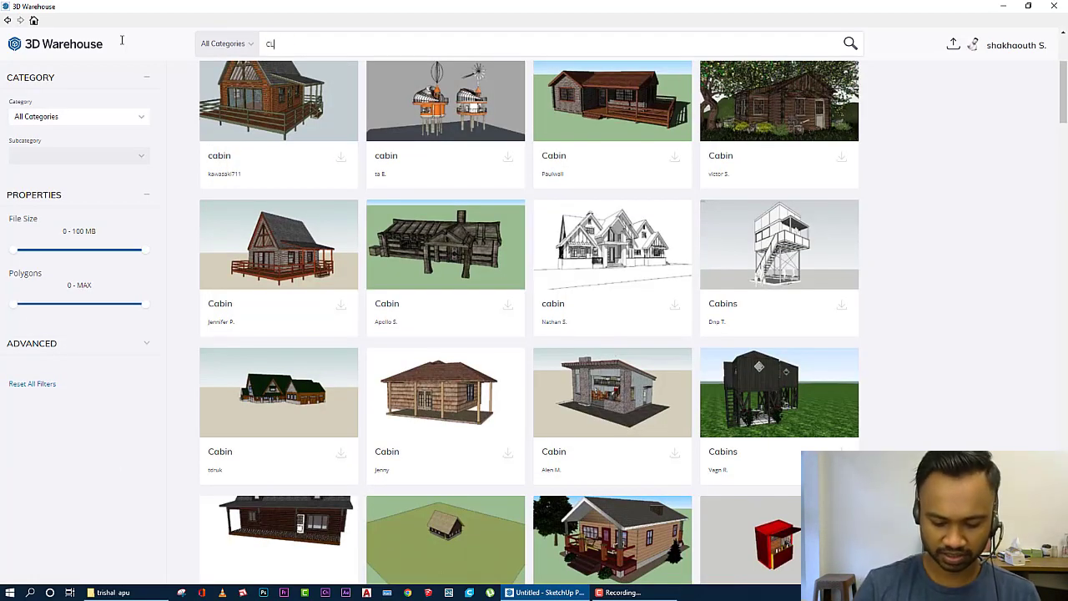
text(et)
key(Return)
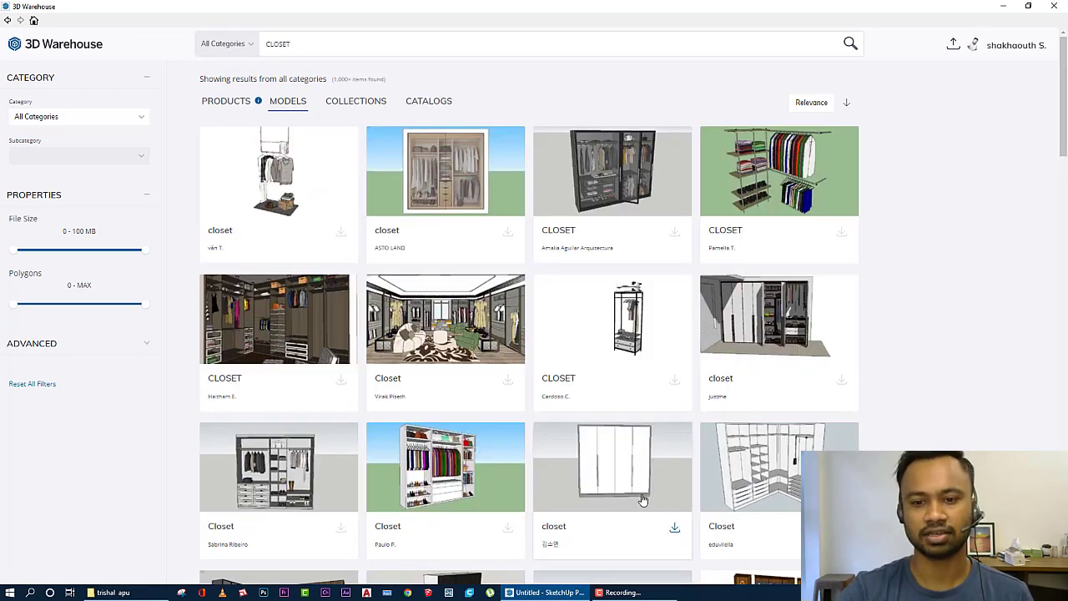
Step: Open the one-model Closet collection and load Armário branco directly into the SketchUp model
scroll(646, 446, down, 3)
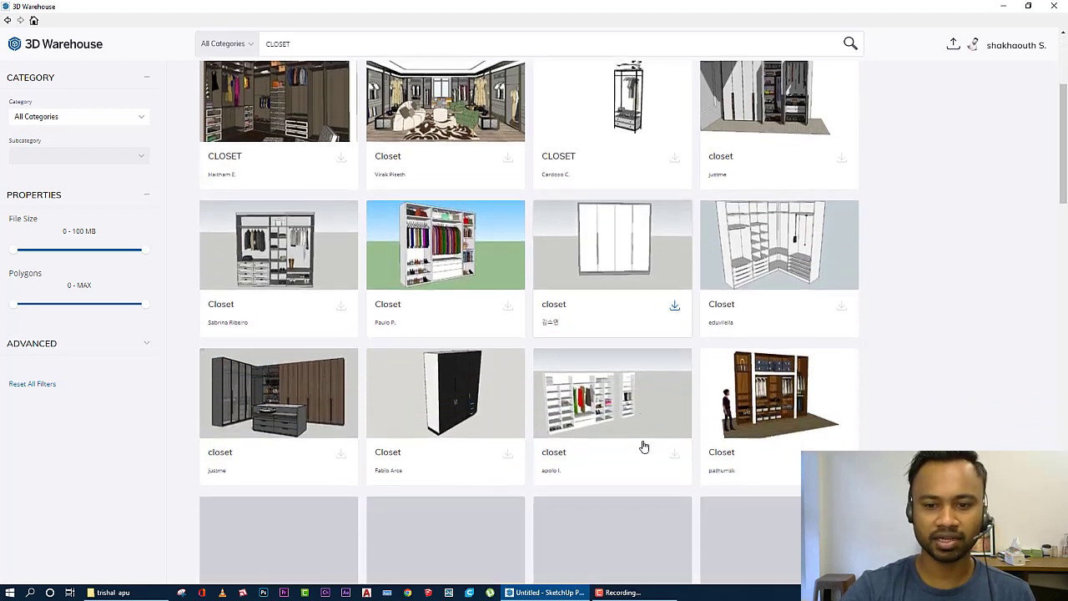
scroll(641, 443, up, 3)
click(358, 102)
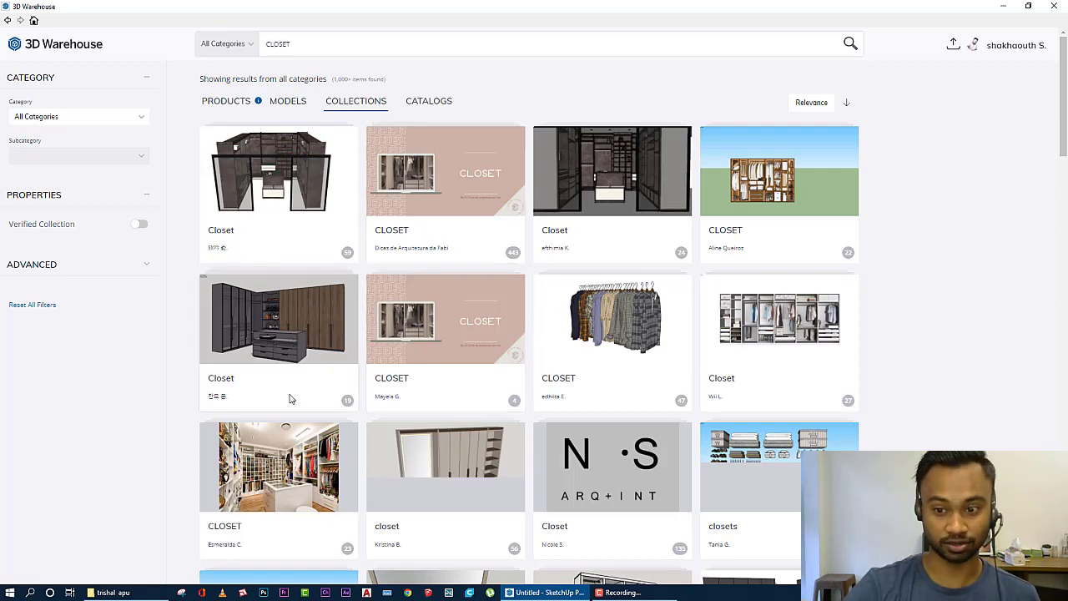
scroll(289, 399, down, 3)
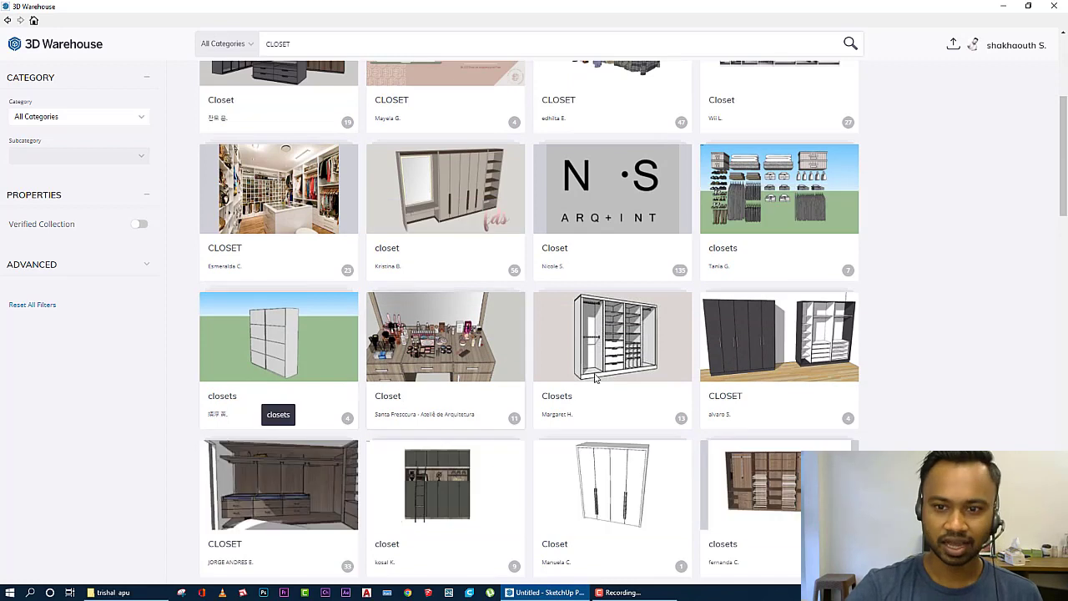
click(641, 507)
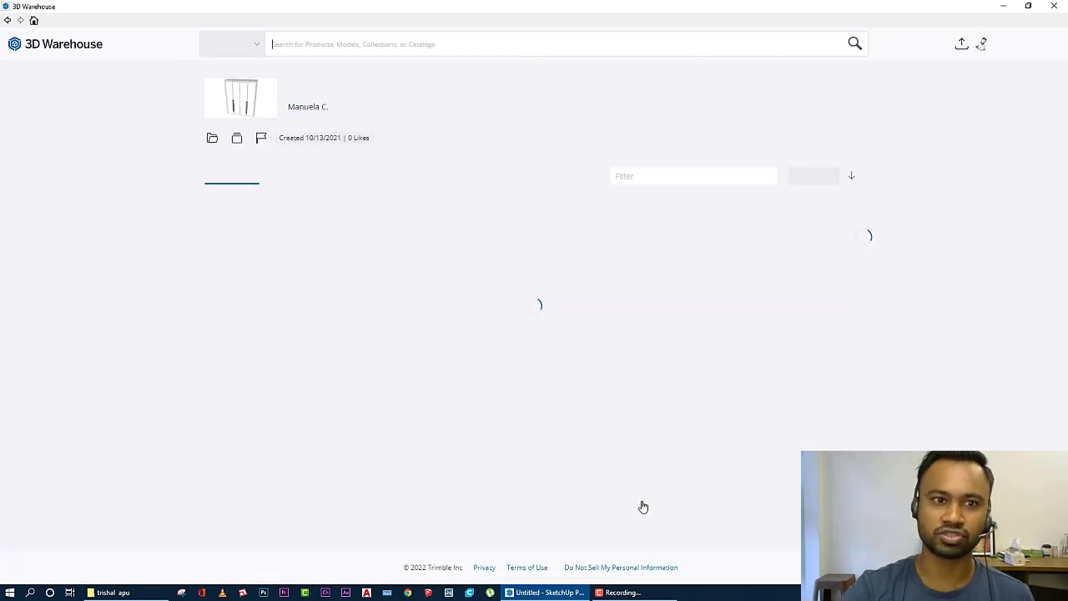
click(345, 321)
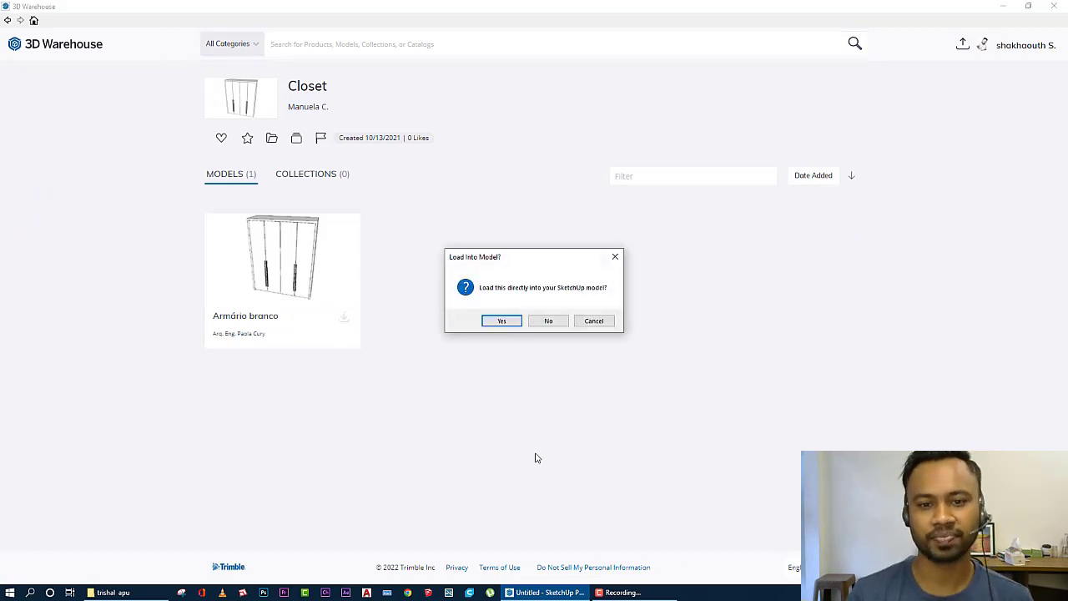
click(502, 320)
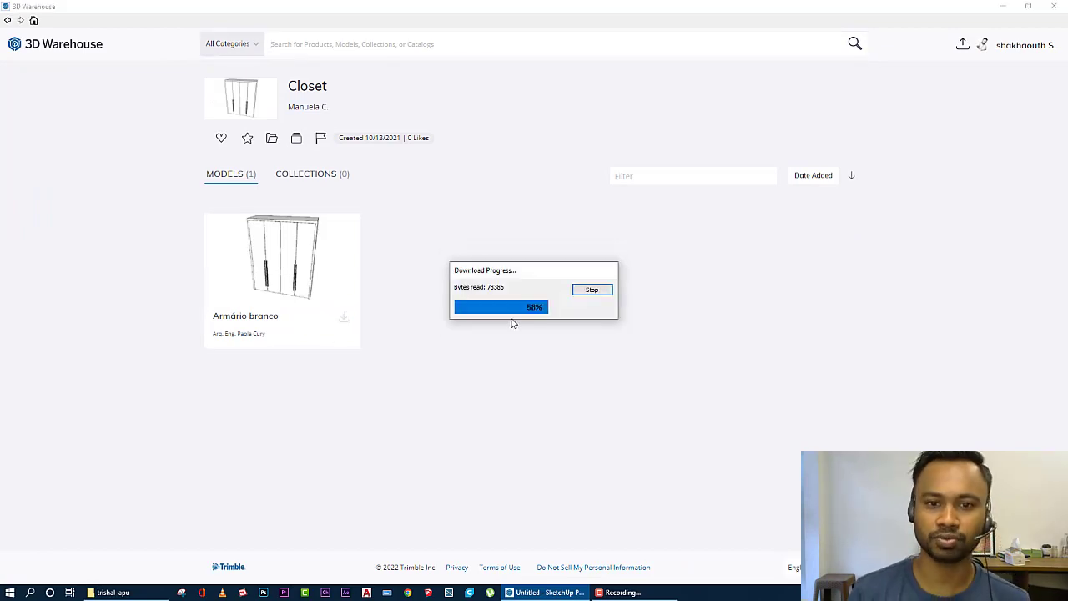
Step: Drop the Armário branco wardrobe into the floor plan and rotate it to face the room
scroll(533, 264, up, 2)
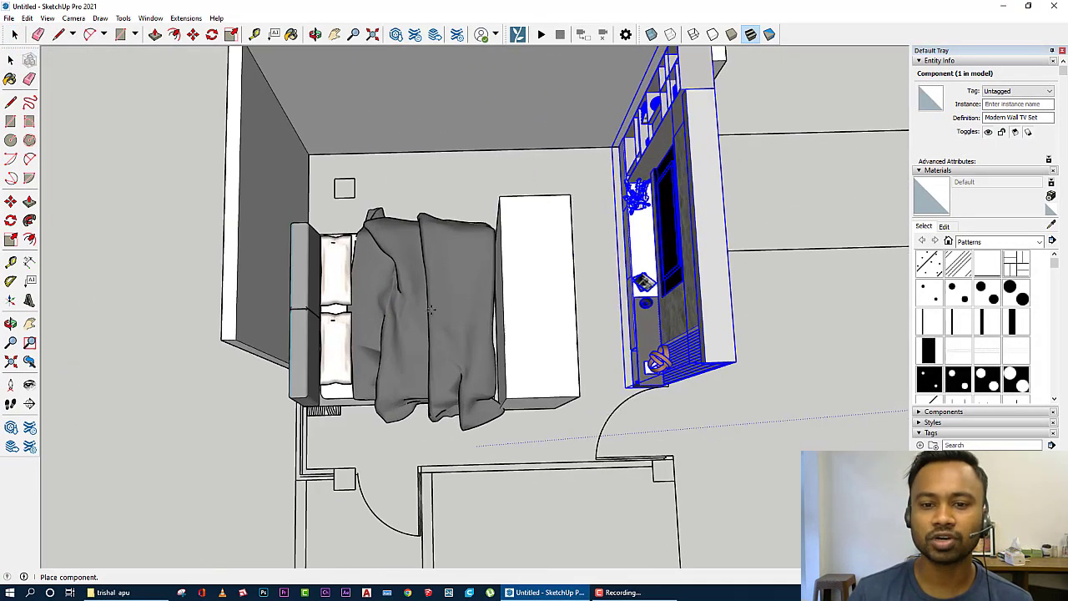
scroll(500, 275, down, 3)
scroll(576, 296, down, 1)
click(608, 313)
scroll(637, 367, up, 2)
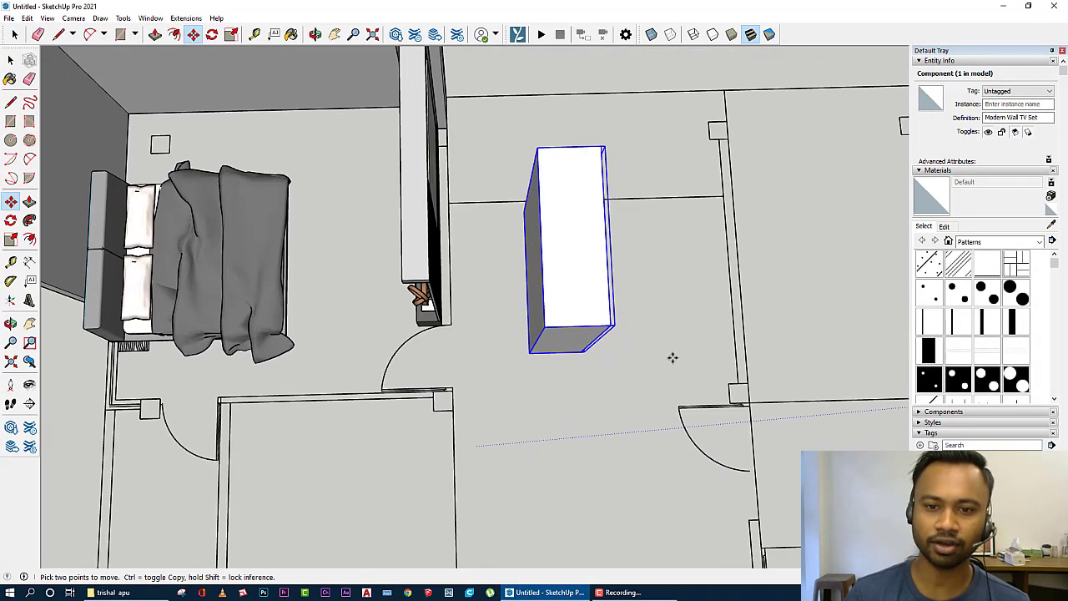
middle_drag(672, 357, 634, 433)
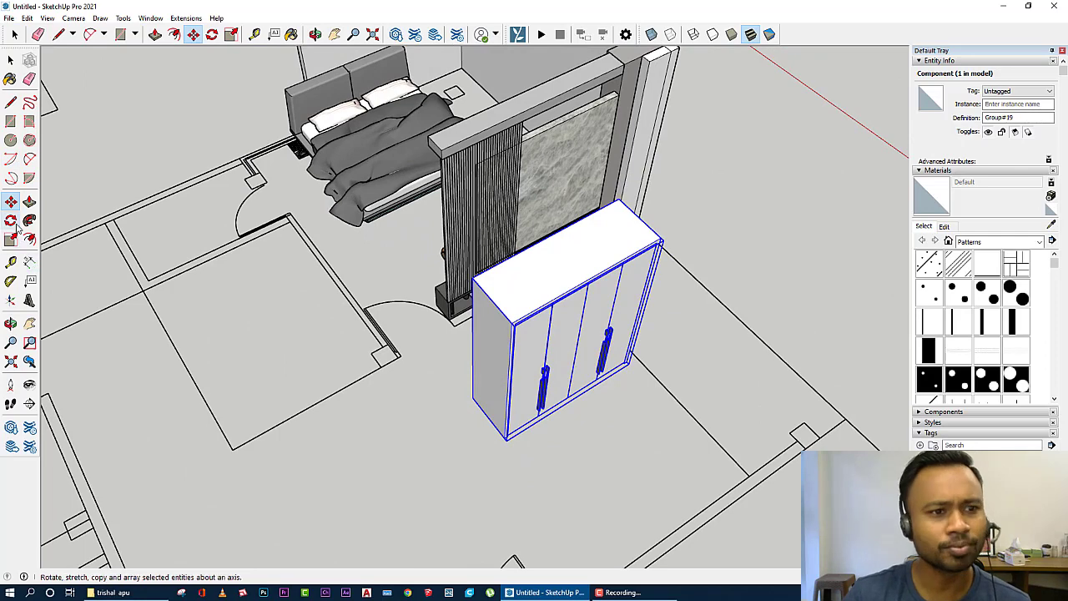
click(11, 220)
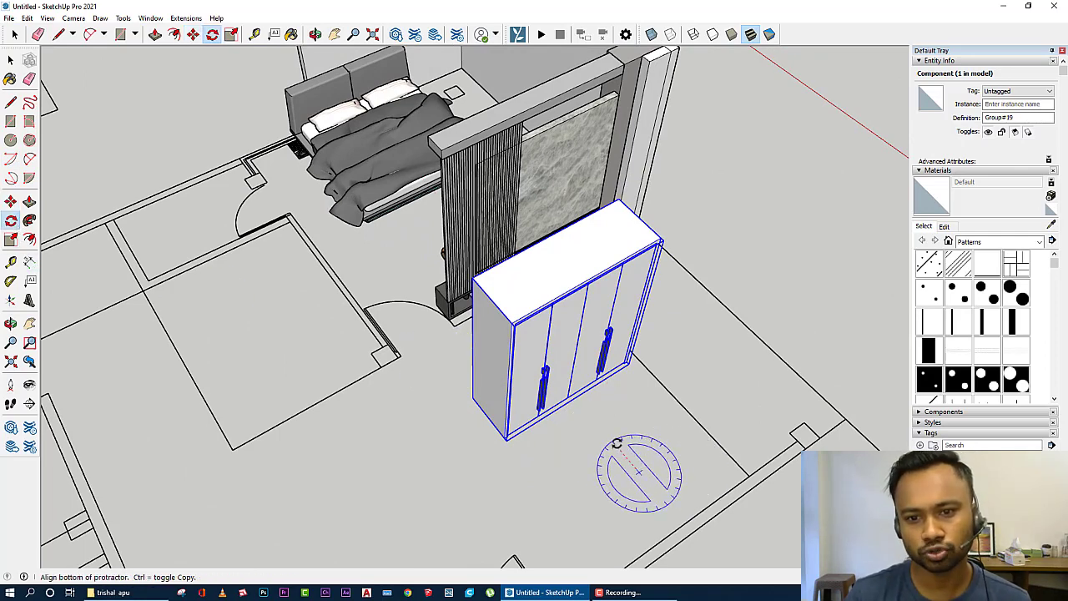
click(616, 443)
click(678, 446)
scroll(784, 484, up, 3)
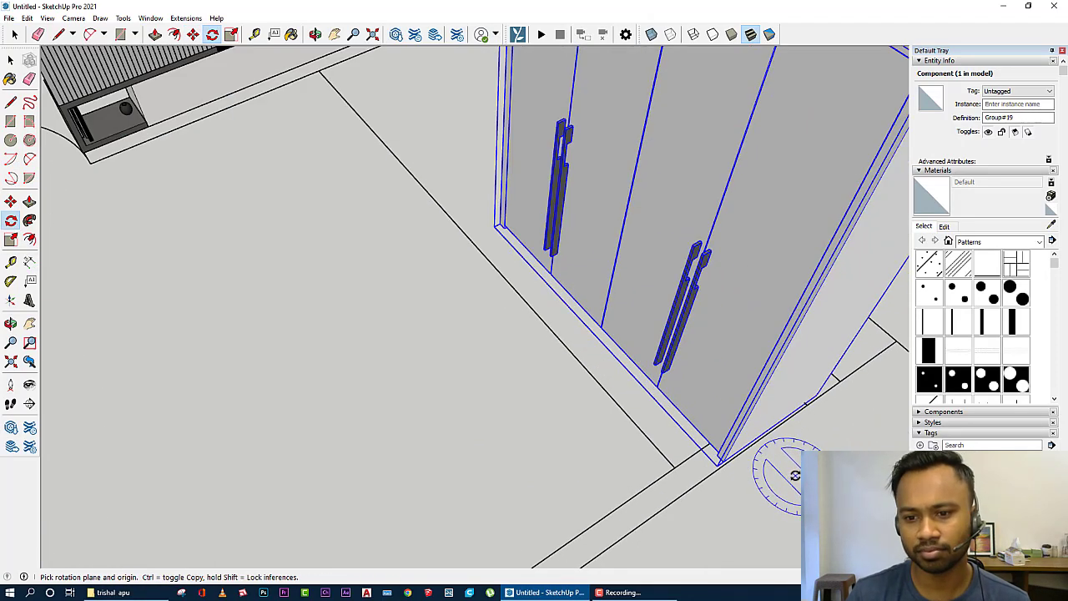
scroll(784, 467, up, 2)
Step: Move the wardrobe into place beside the TV wall unit
key(m)
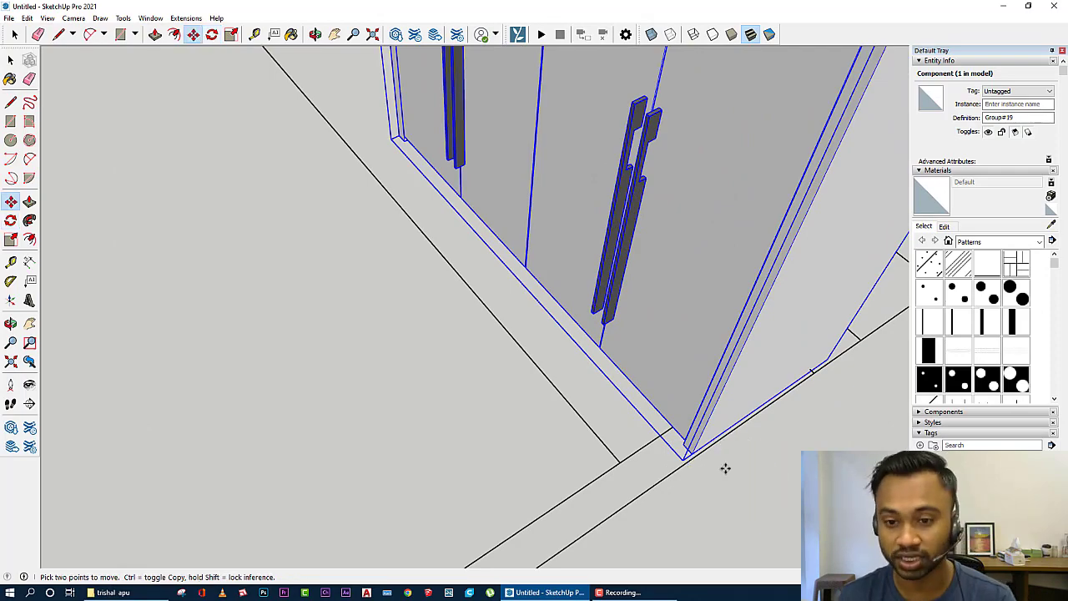
click(830, 359)
scroll(717, 467, down, 3)
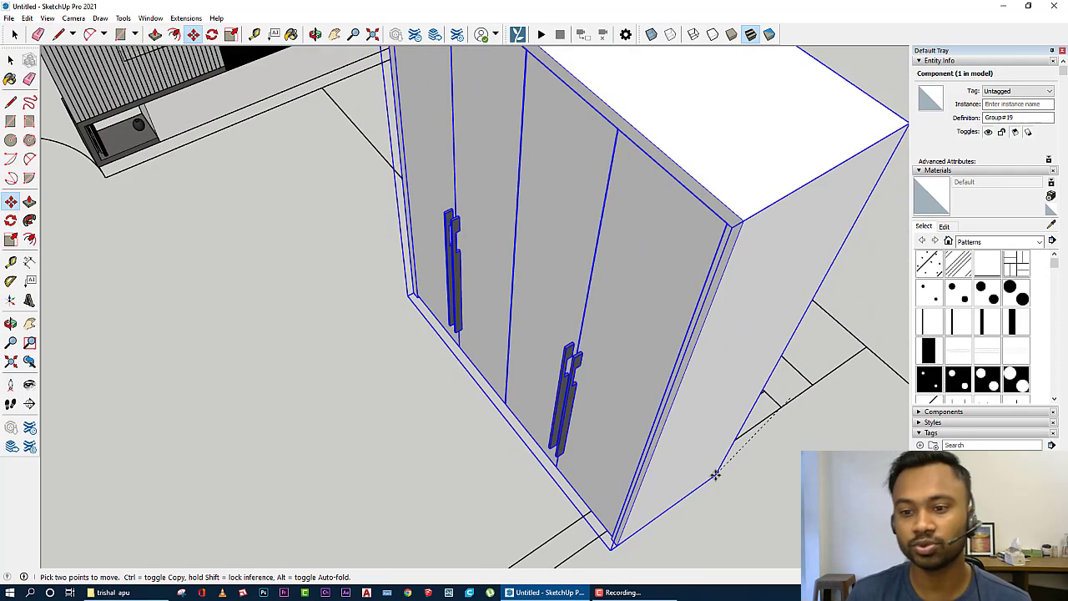
scroll(626, 501, down, 3)
scroll(417, 468, down, 2)
mouse_move(269, 420)
middle_down()
mouse_move(489, 388)
mouse_move(370, 286)
middle_up()
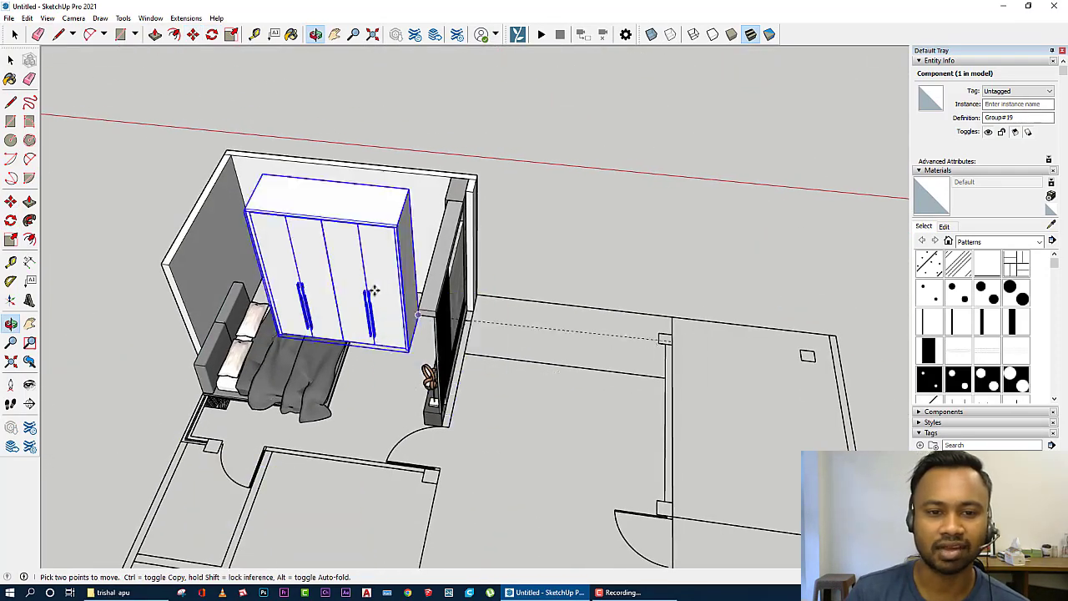
scroll(362, 200, up, 3)
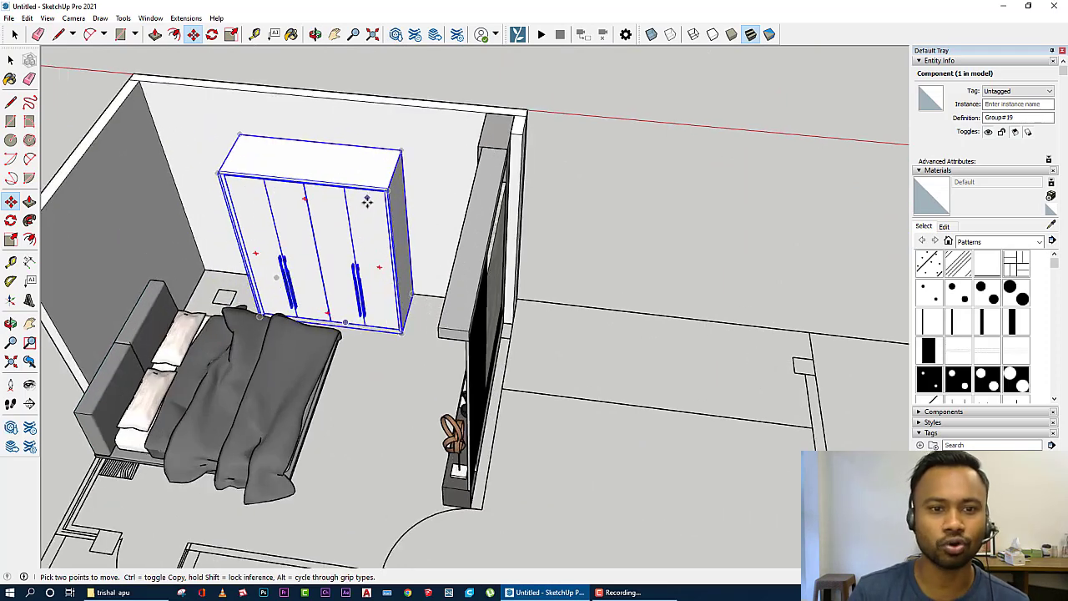
middle_drag(362, 200, 377, 255)
scroll(395, 346, up, 2)
middle_drag(396, 346, 398, 342)
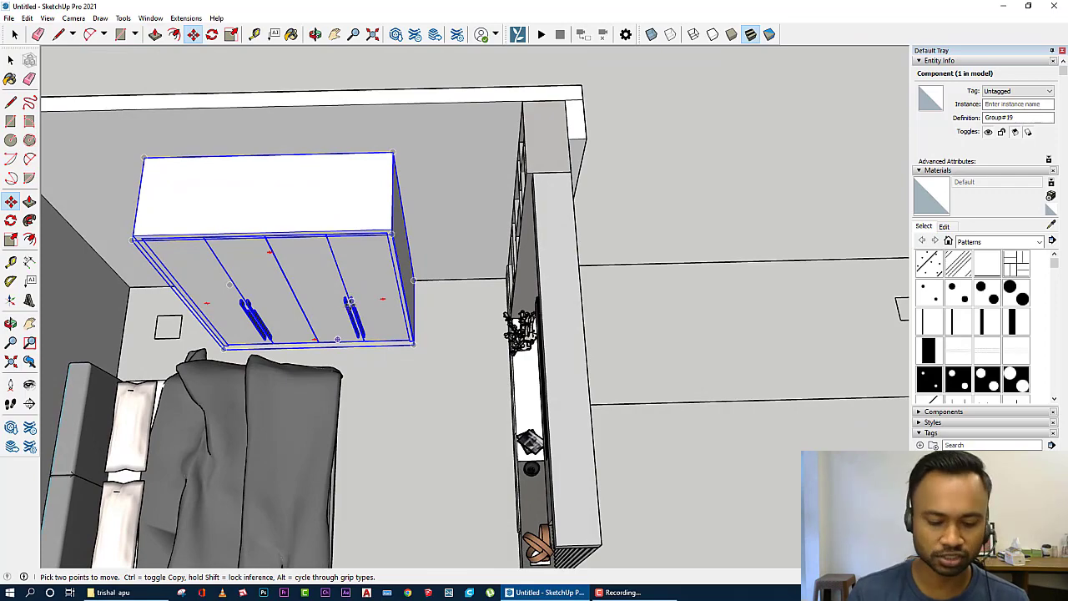
scroll(413, 344, up, 2)
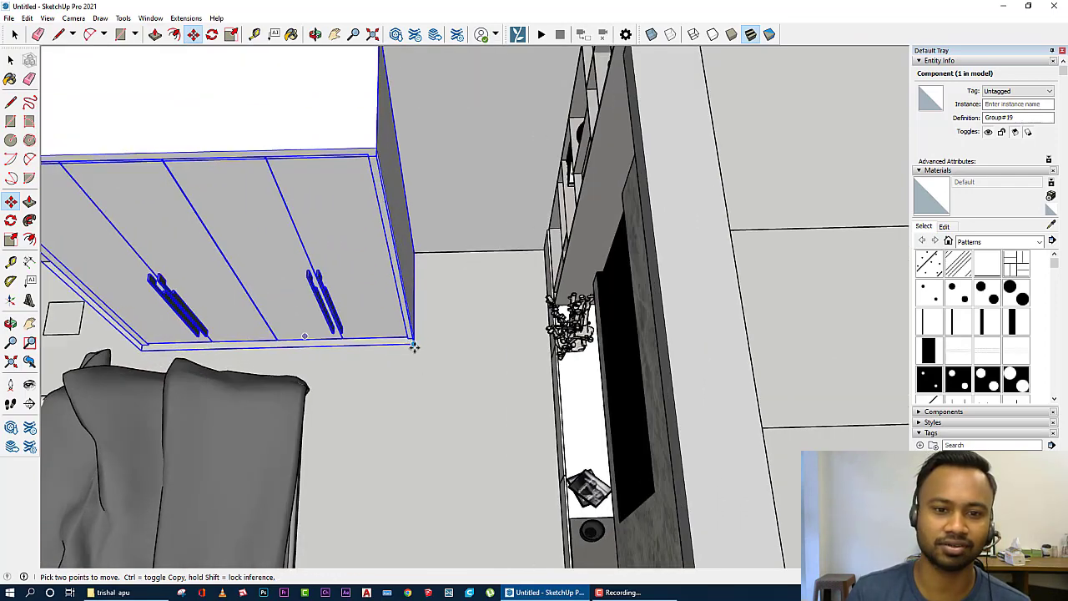
scroll(413, 345, up, 3)
scroll(409, 315, up, 1)
scroll(346, 302, down, 1)
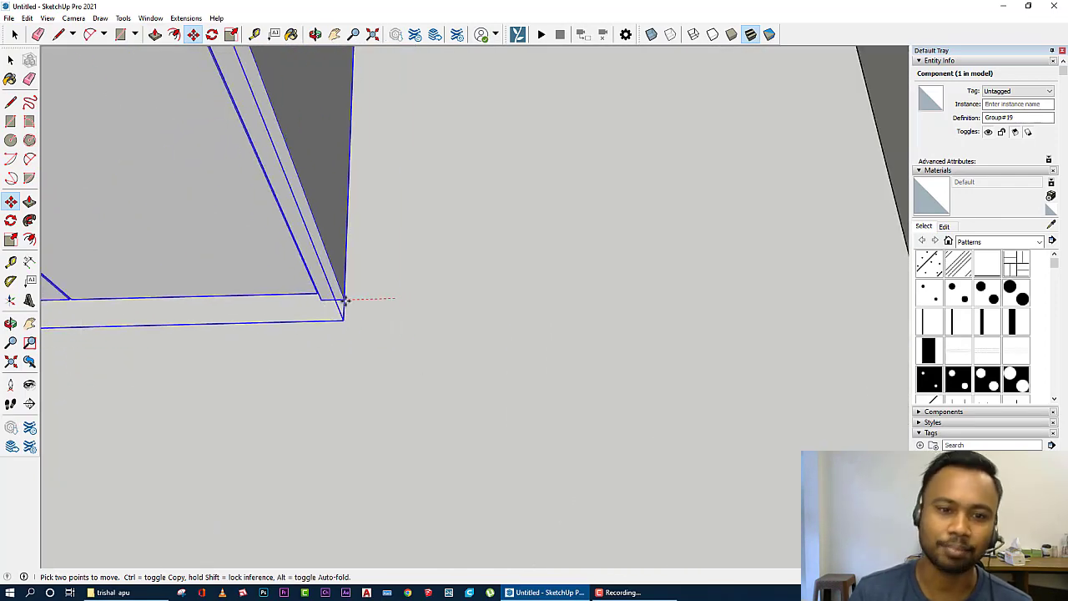
scroll(344, 317, down, 3)
scroll(342, 329, down, 2)
scroll(342, 332, down, 1)
click(342, 332)
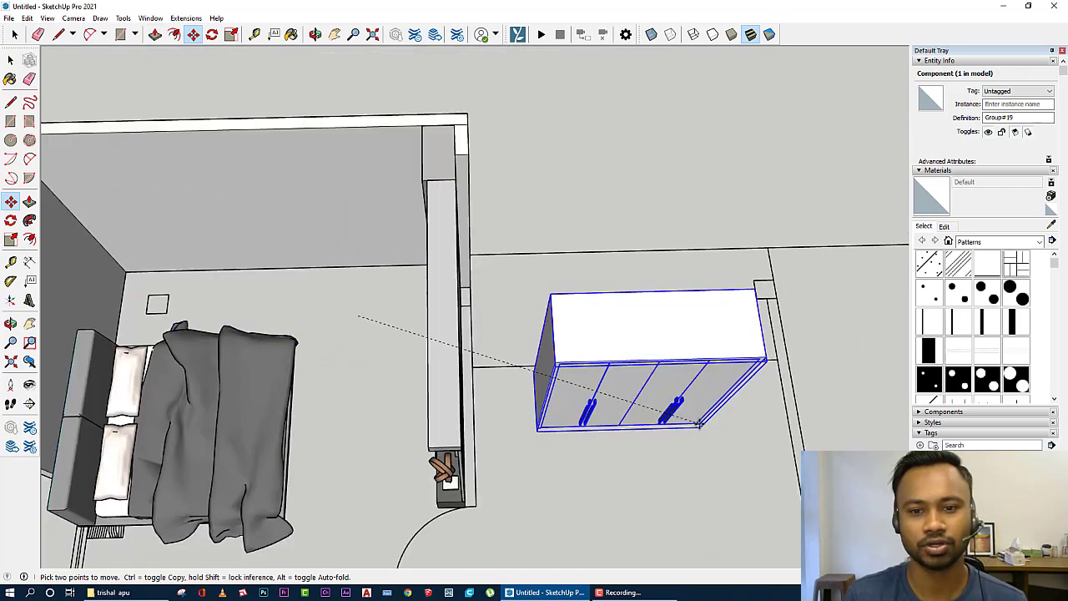
click(548, 431)
Step: Orbit around the placed wardrobe, then return to a top-down view of the floor plan
middle_drag(695, 431, 420, 249)
scroll(420, 250, down, 3)
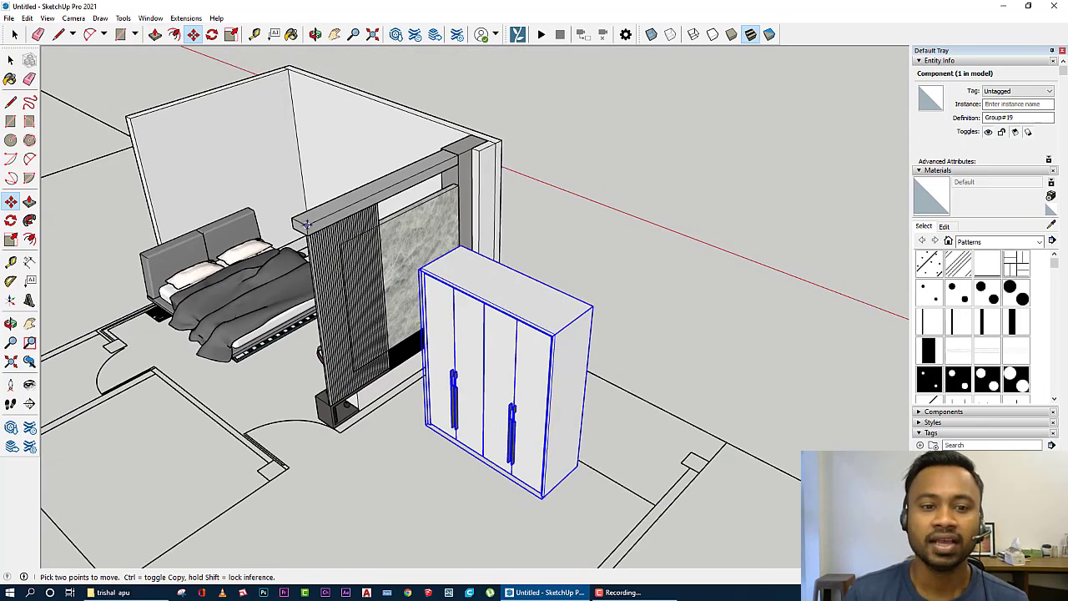
scroll(500, 334, up, 3)
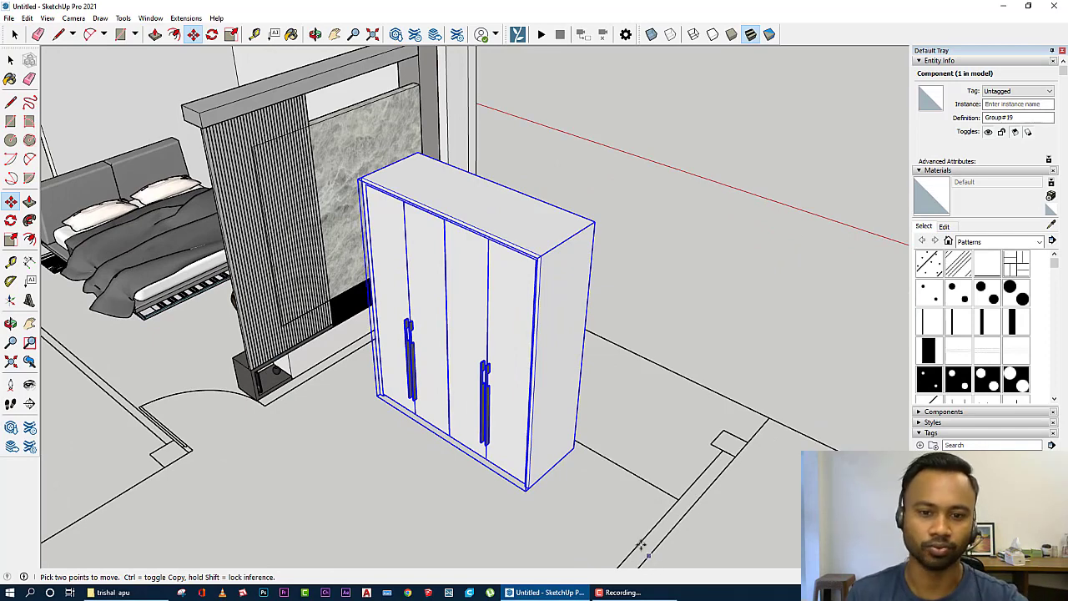
scroll(548, 409, up, 2)
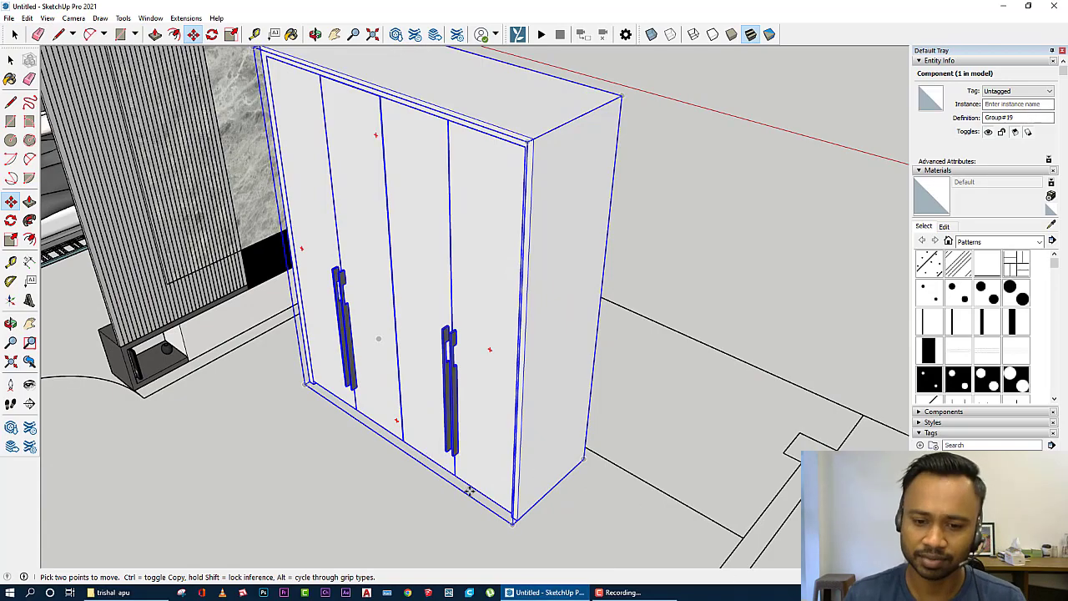
key(space)
scroll(598, 391, down, 2)
scroll(674, 417, down, 2)
mouse_move(690, 484)
middle_down()
mouse_move(507, 503)
mouse_move(634, 409)
middle_up()
scroll(634, 409, down, 3)
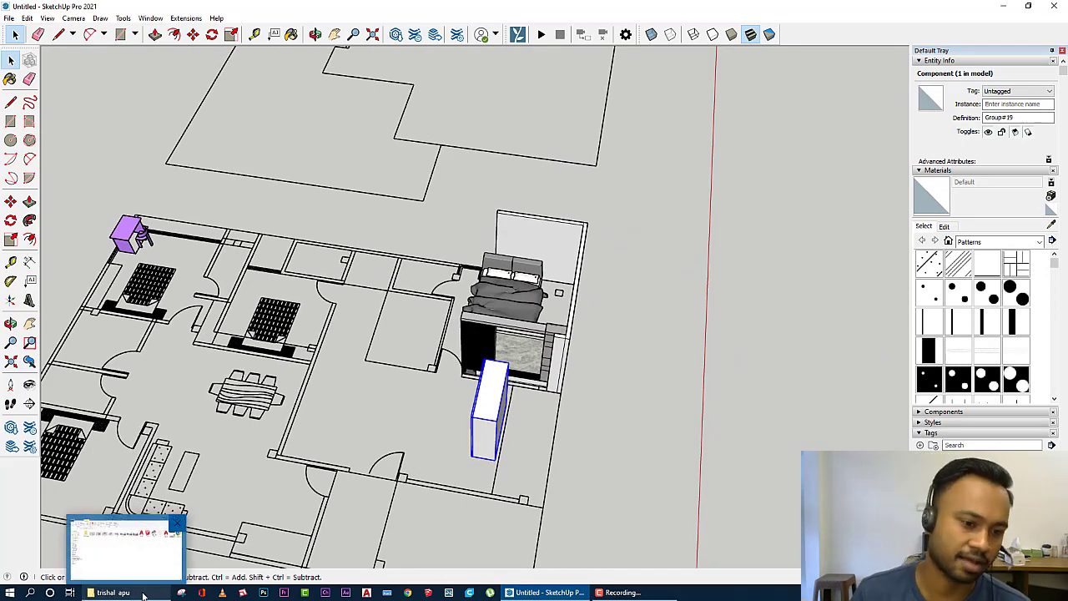
mouse_move(111, 592)
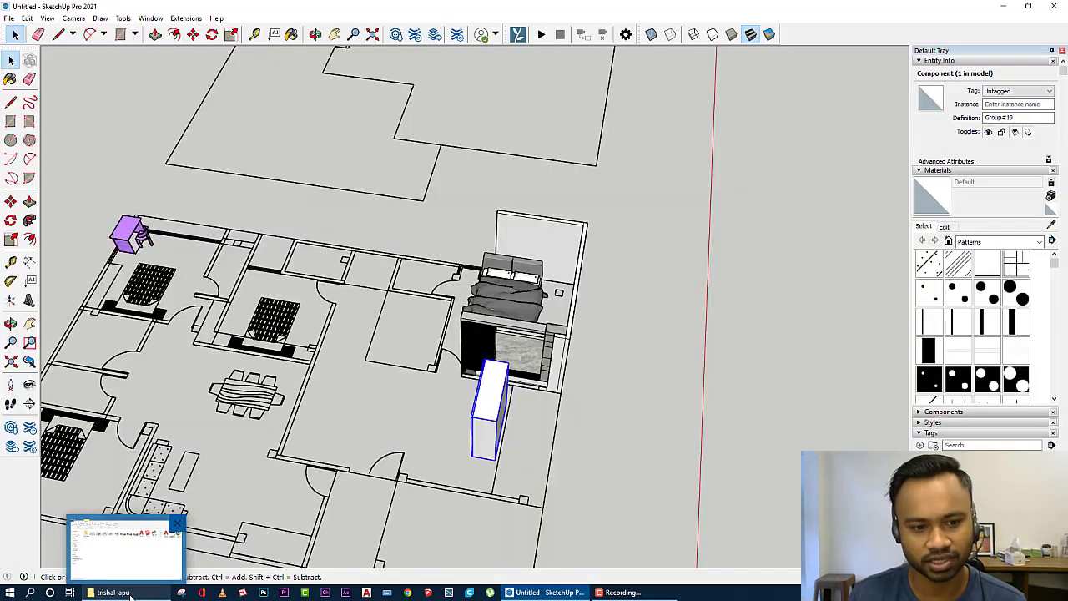
Step: Open the finished MODEL .skp file from the trishal apu folder in SketchUp
click(126, 592)
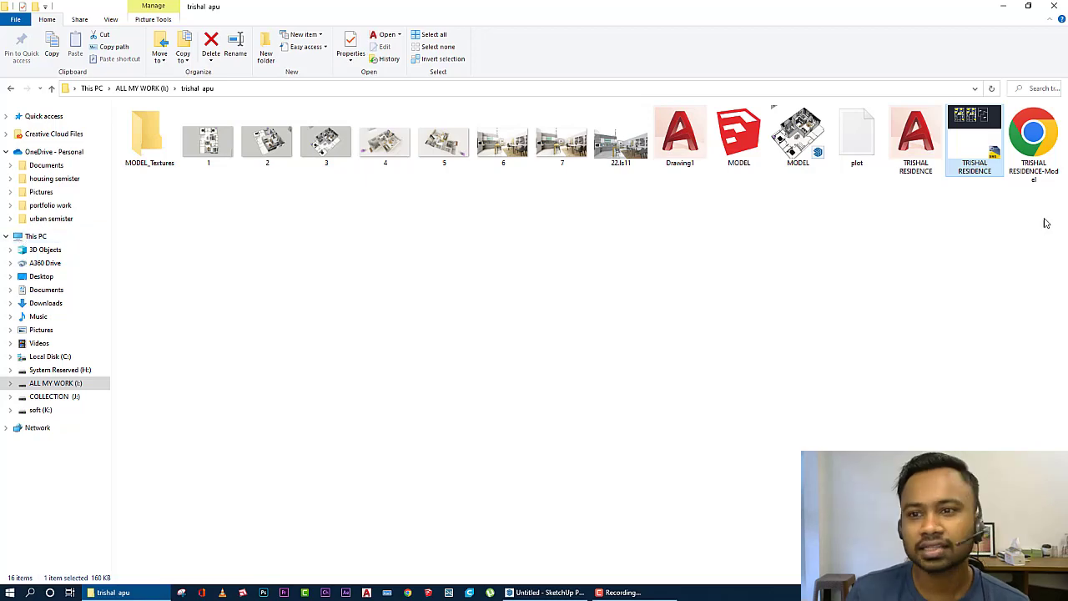
click(807, 144)
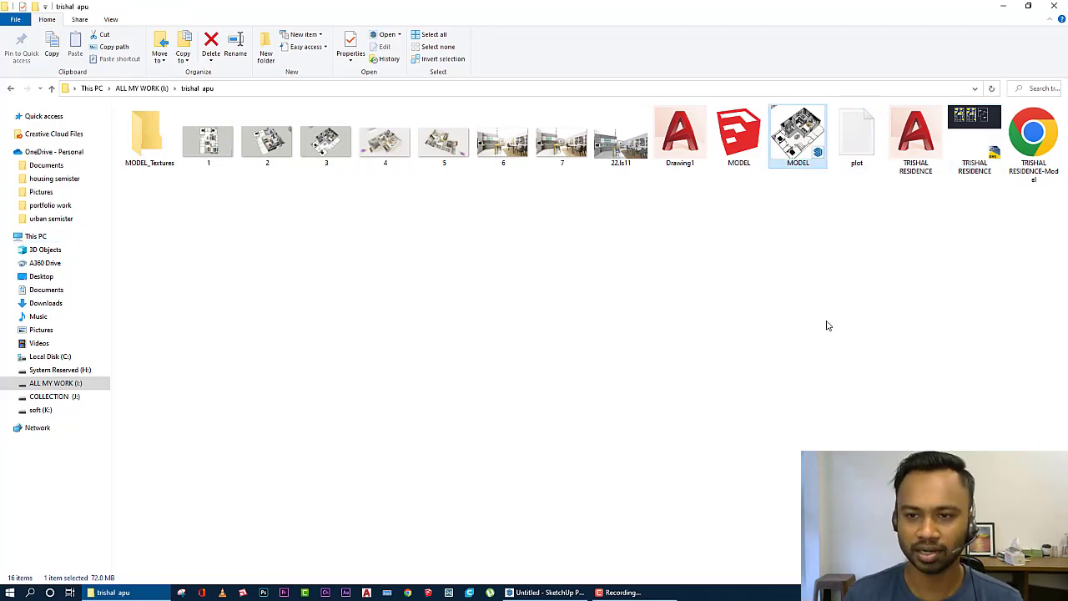
click(542, 593)
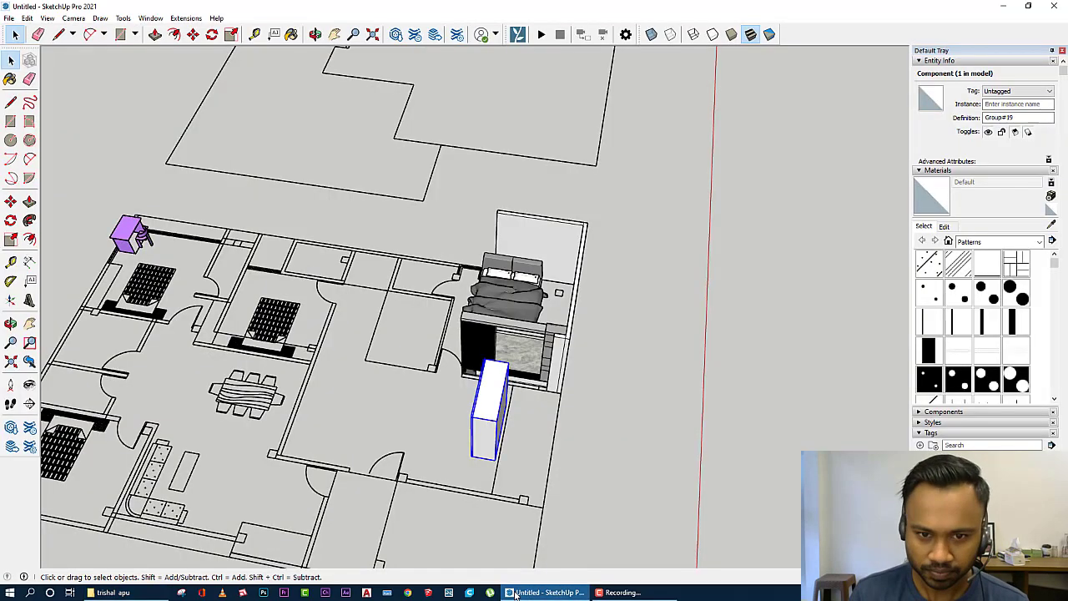
scroll(496, 375, down, 3)
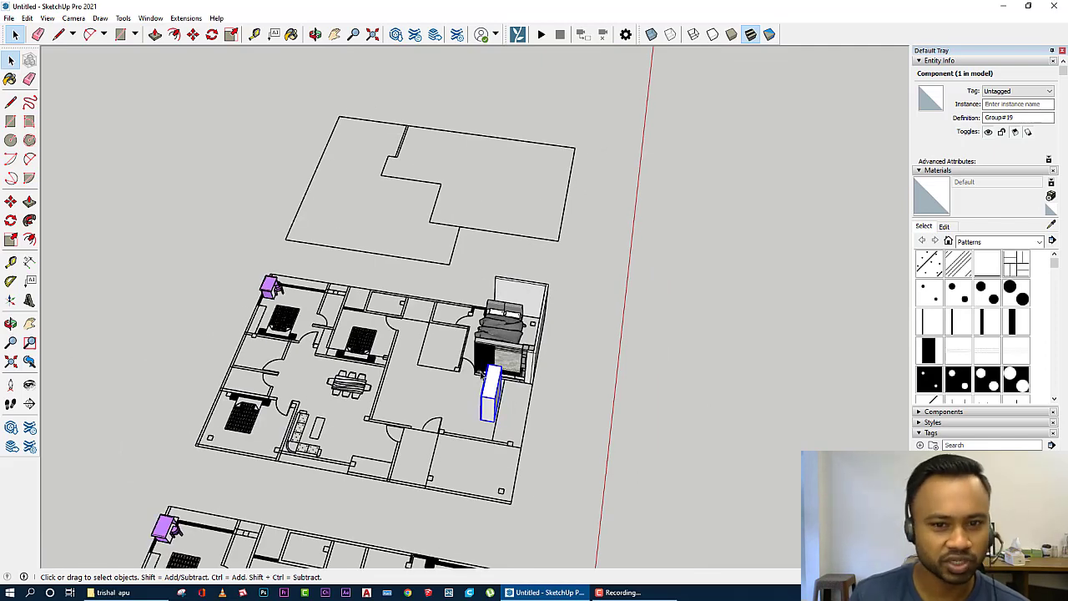
scroll(370, 335, up, 2)
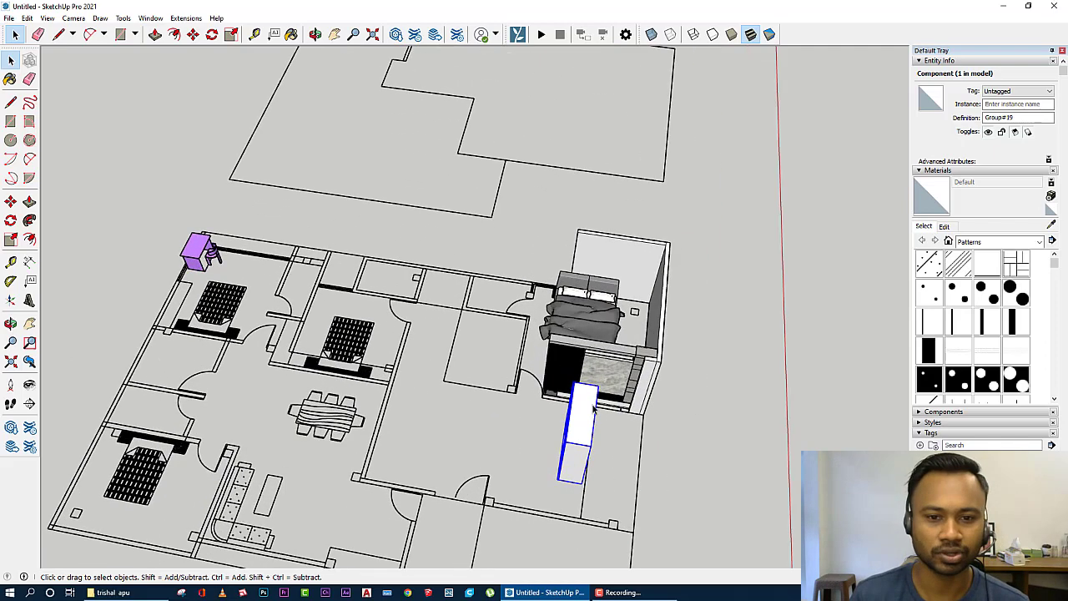
scroll(364, 401, up, 1)
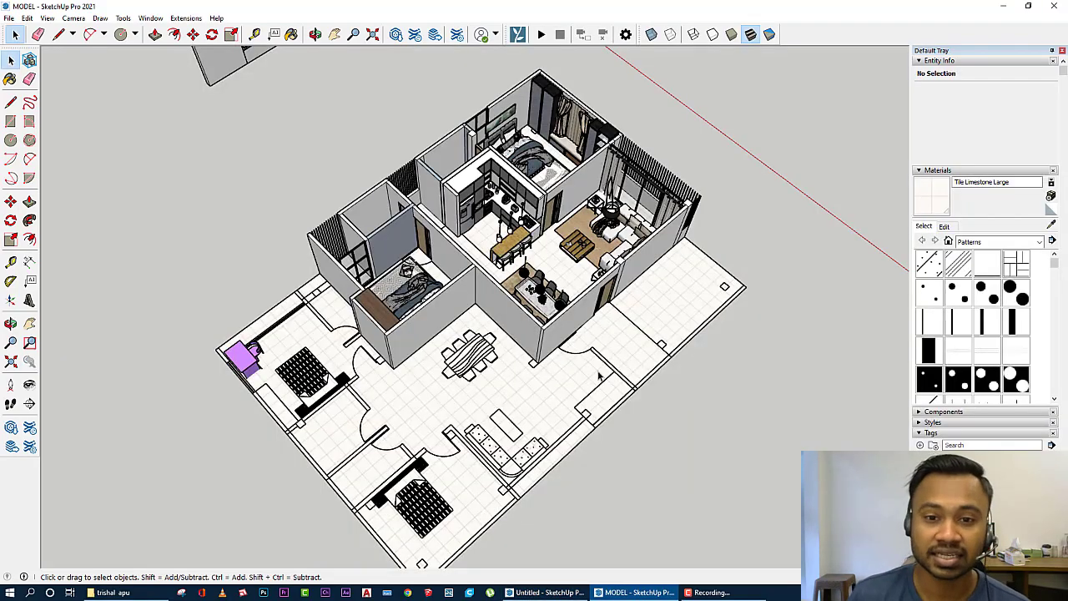
middle_drag(454, 422, 451, 313)
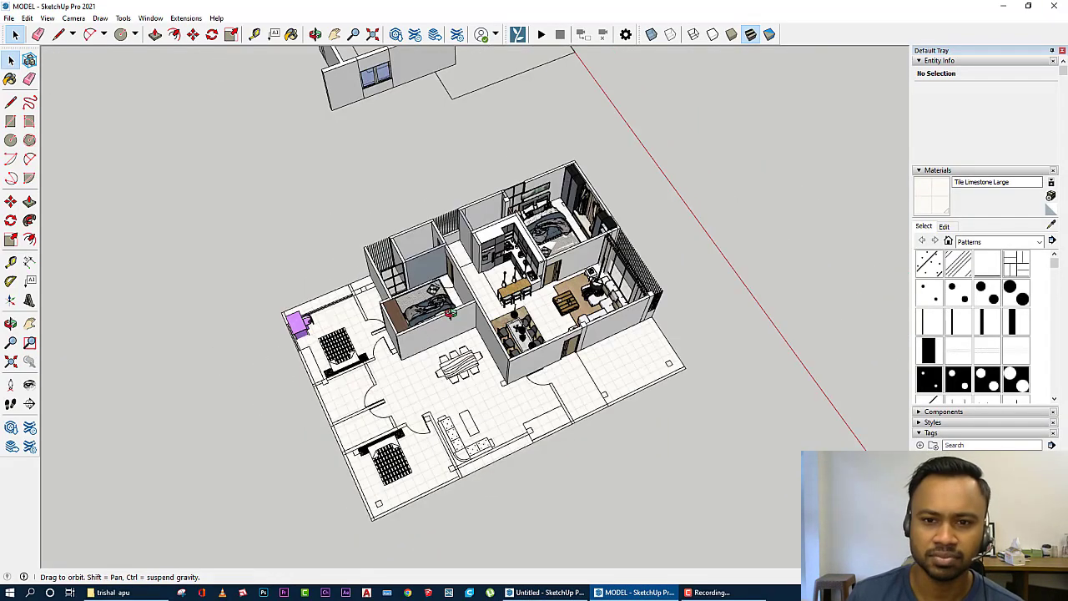
scroll(519, 348, up, 2)
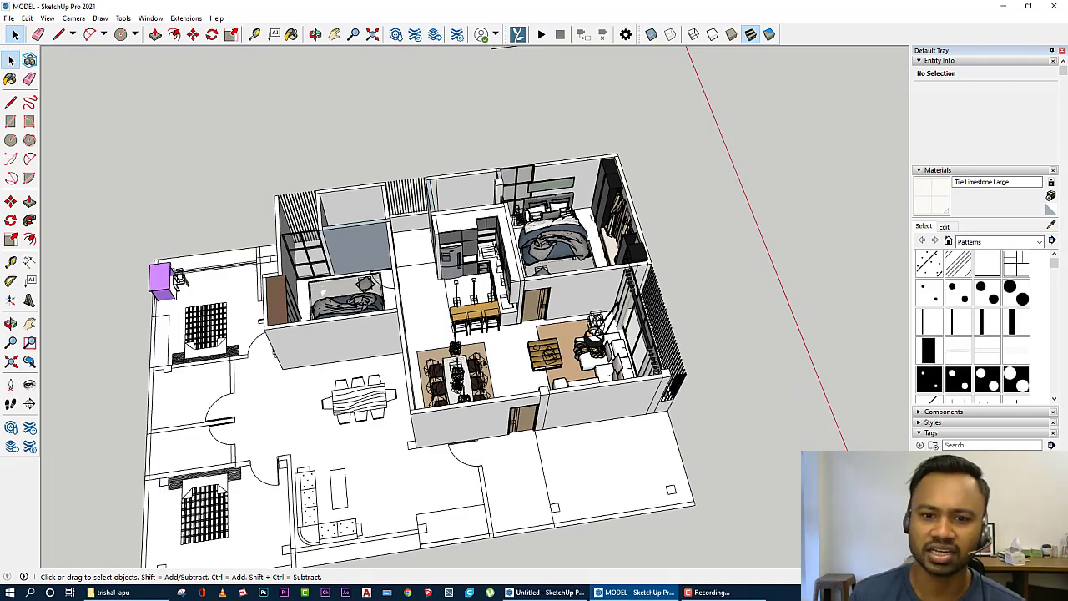
scroll(485, 324, up, 3)
middle_drag(469, 324, 584, 333)
scroll(584, 334, up, 3)
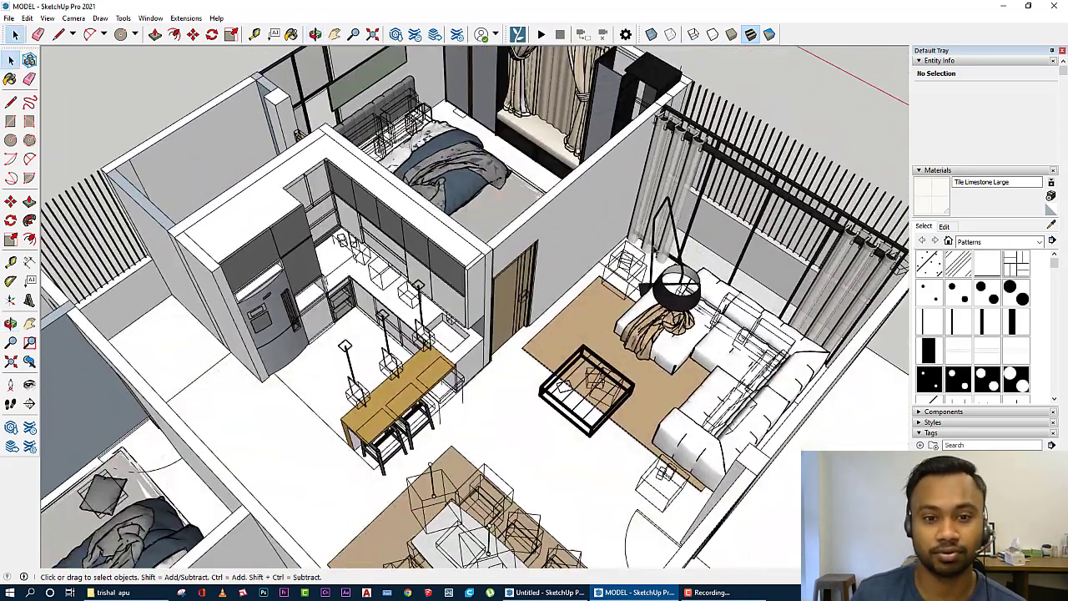
middle_drag(599, 299, 753, 315)
scroll(753, 315, up, 2)
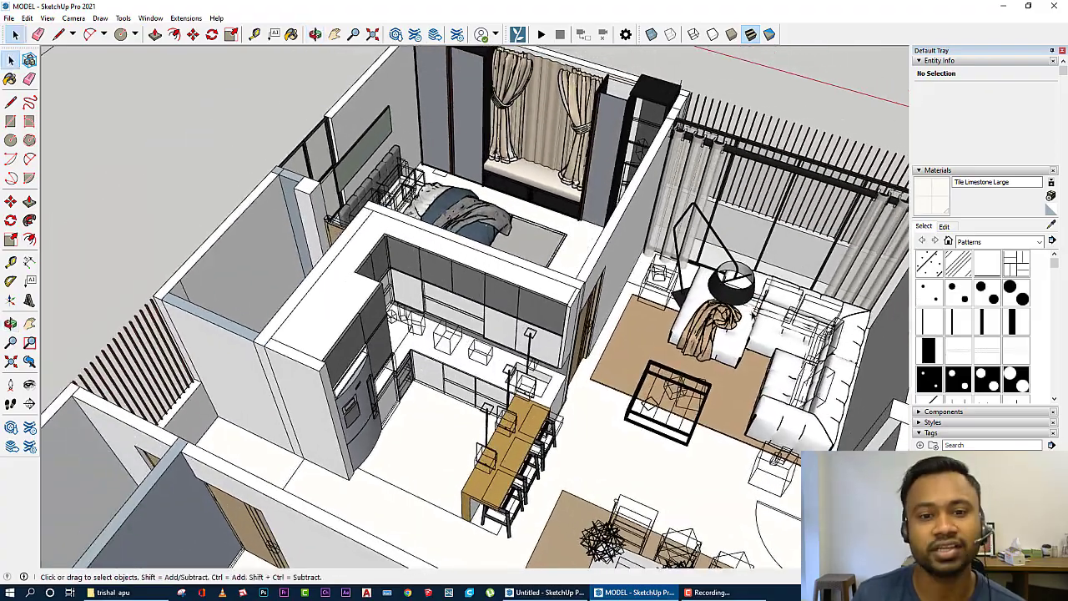
scroll(269, 301, down, 3)
mouse_move(268, 300)
middle_down()
mouse_move(608, 488)
mouse_move(435, 189)
middle_up()
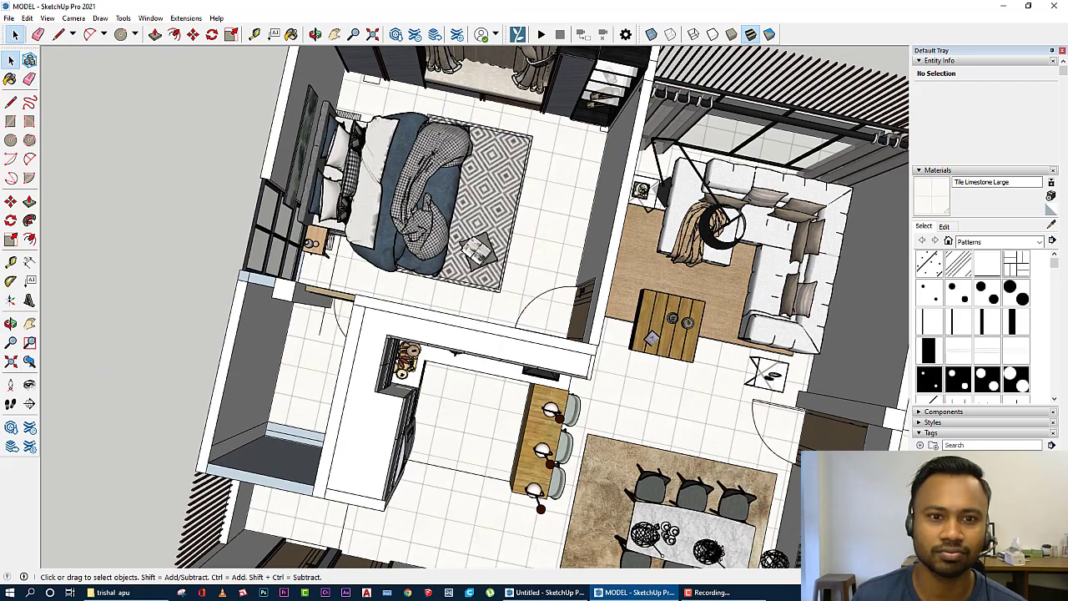
mouse_move(445, 169)
middle_down()
mouse_move(538, 191)
mouse_move(501, 250)
middle_up()
scroll(467, 217, up, 5)
middle_drag(467, 217, 471, 365)
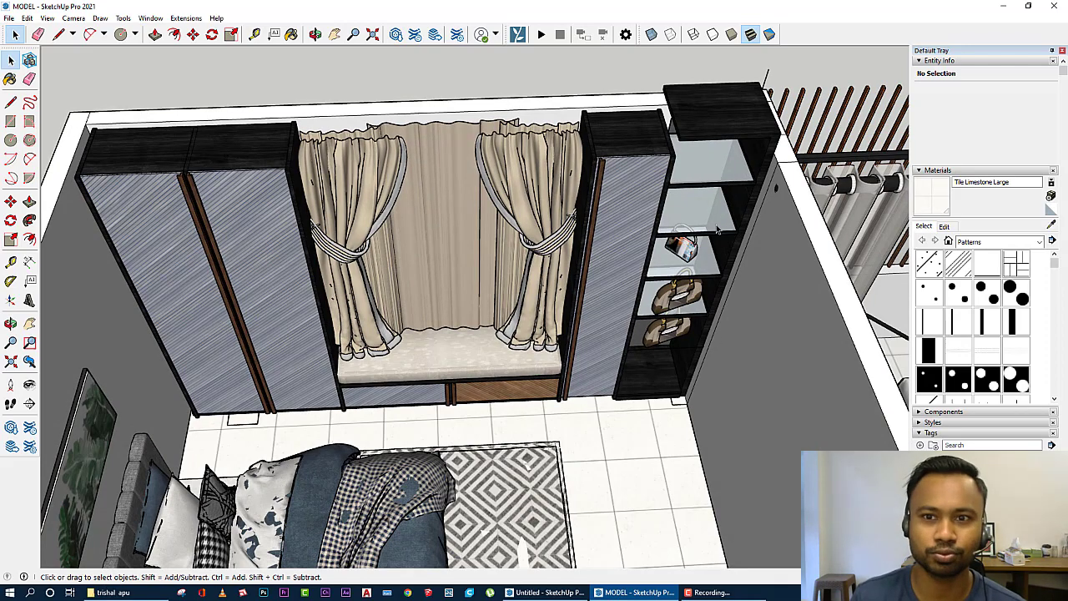
scroll(542, 179, down, 5)
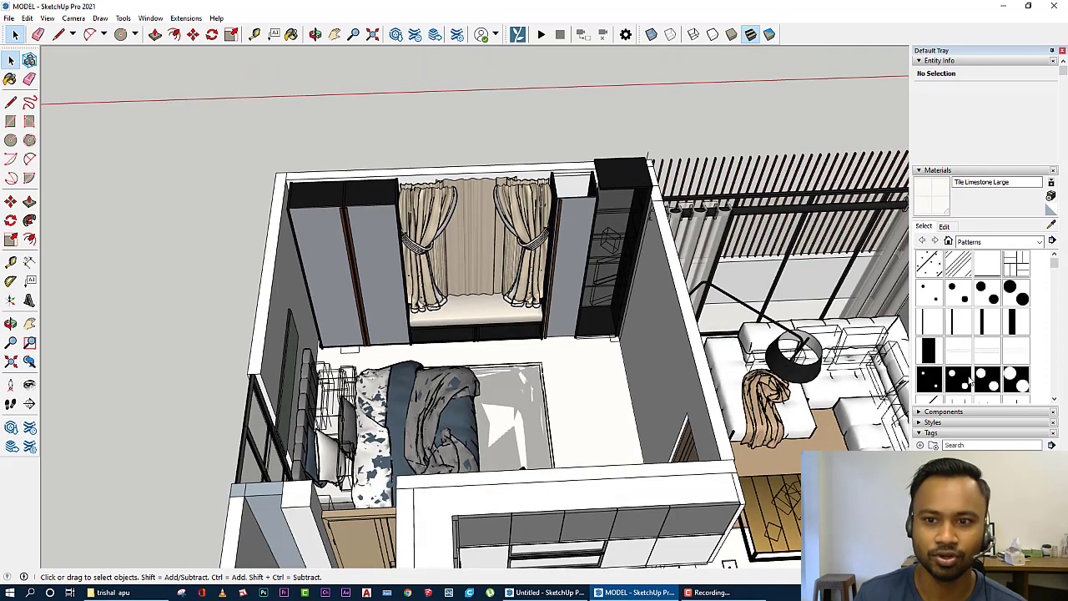
mouse_move(764, 359)
middle_down()
mouse_move(397, 404)
mouse_move(350, 359)
middle_up()
scroll(228, 269, up, 3)
scroll(233, 258, up, 3)
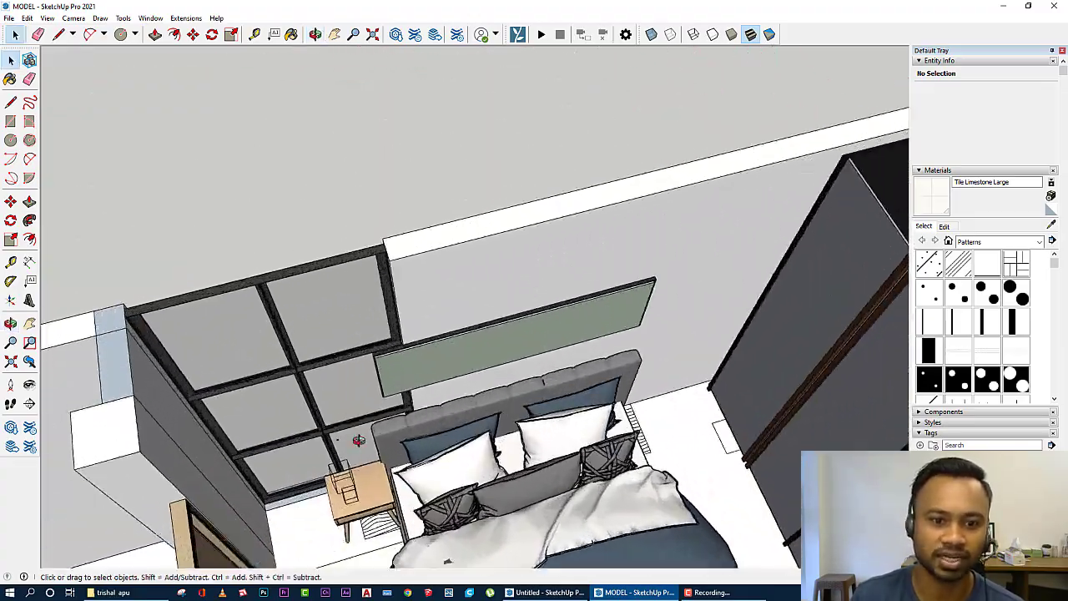
scroll(255, 240, up, 3)
middle_drag(255, 240, 255, 358)
scroll(564, 205, down, 2)
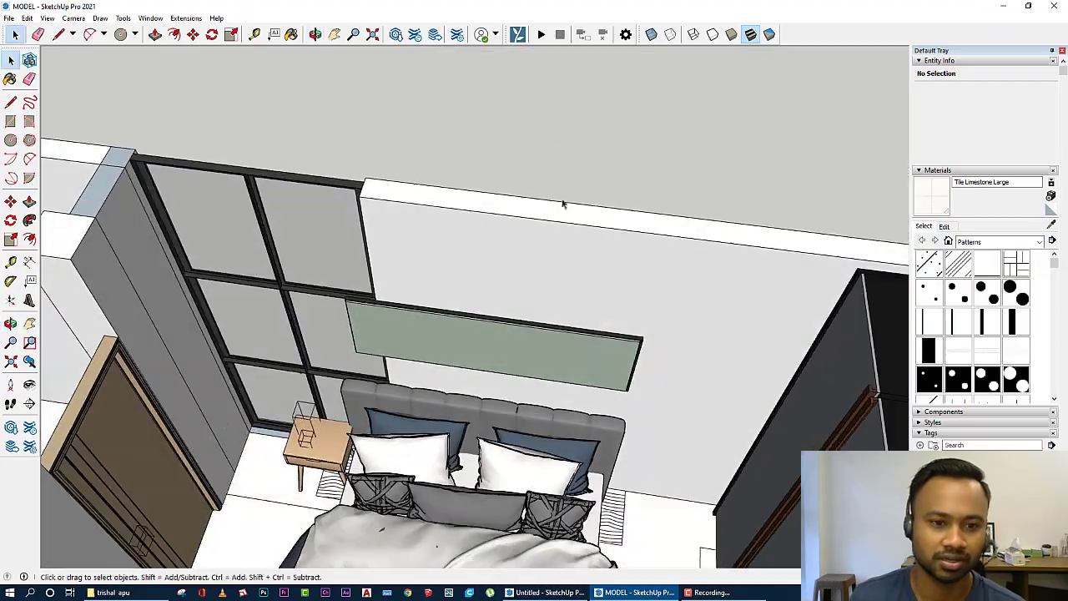
scroll(618, 174, down, 2)
scroll(618, 175, down, 3)
middle_drag(618, 179, 412, 308)
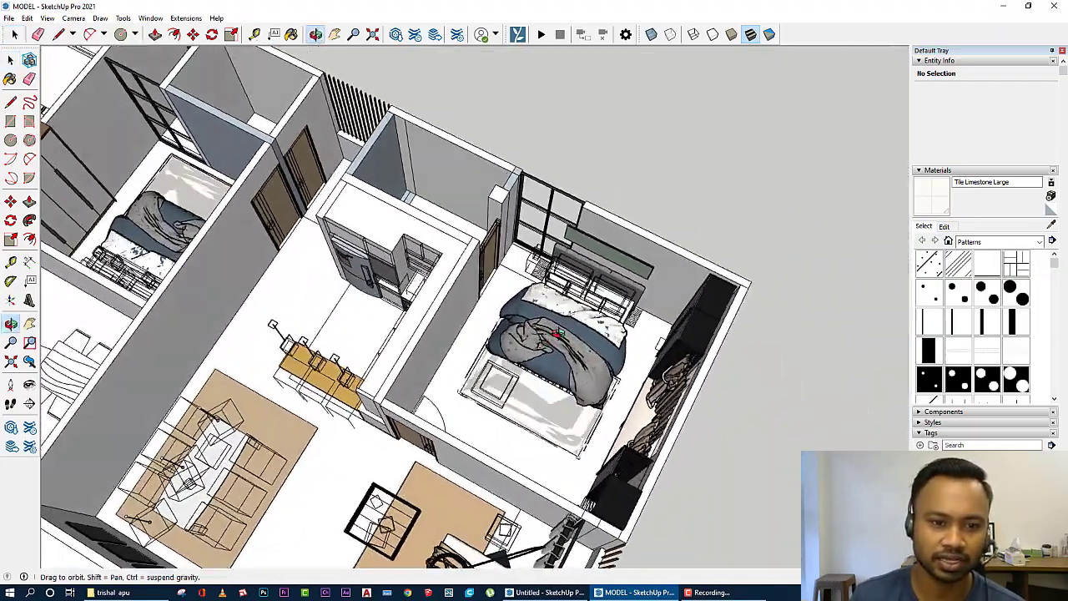
scroll(273, 305, up, 3)
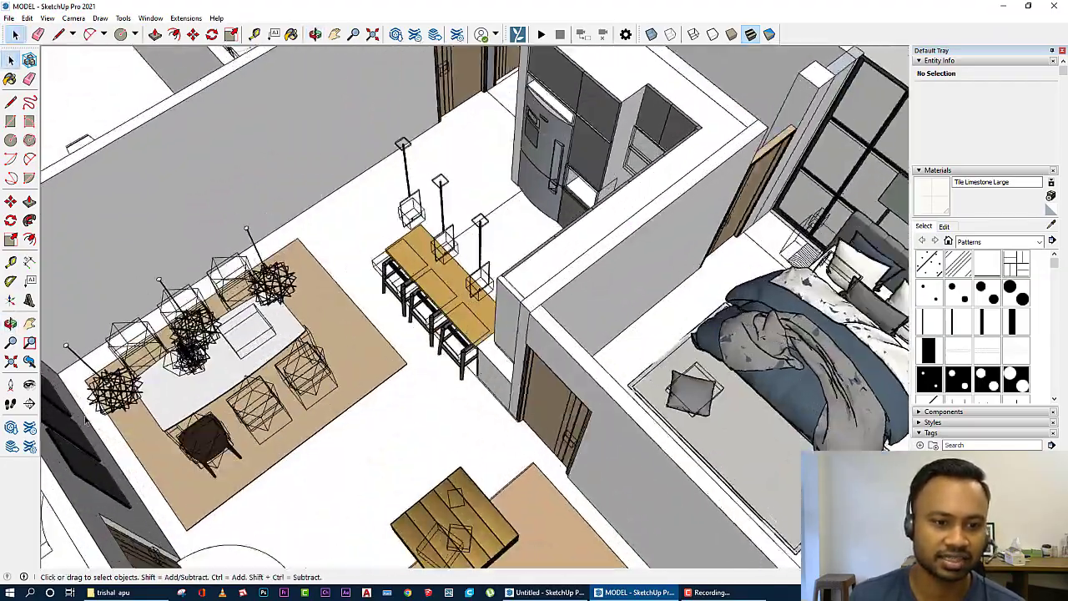
scroll(273, 304, up, 2)
middle_drag(272, 305, 565, 337)
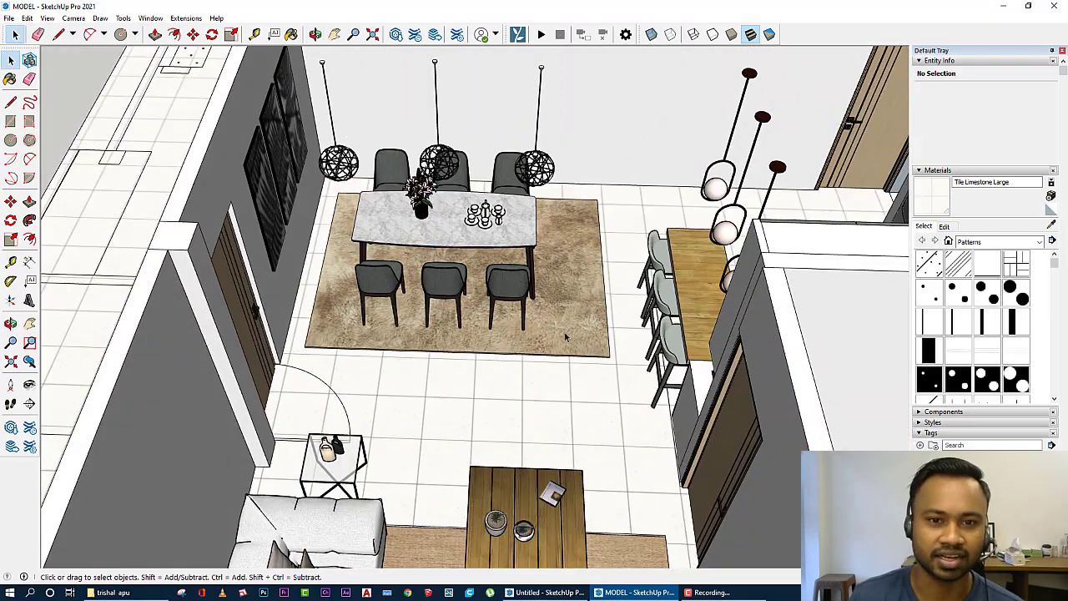
scroll(512, 231, down, 2)
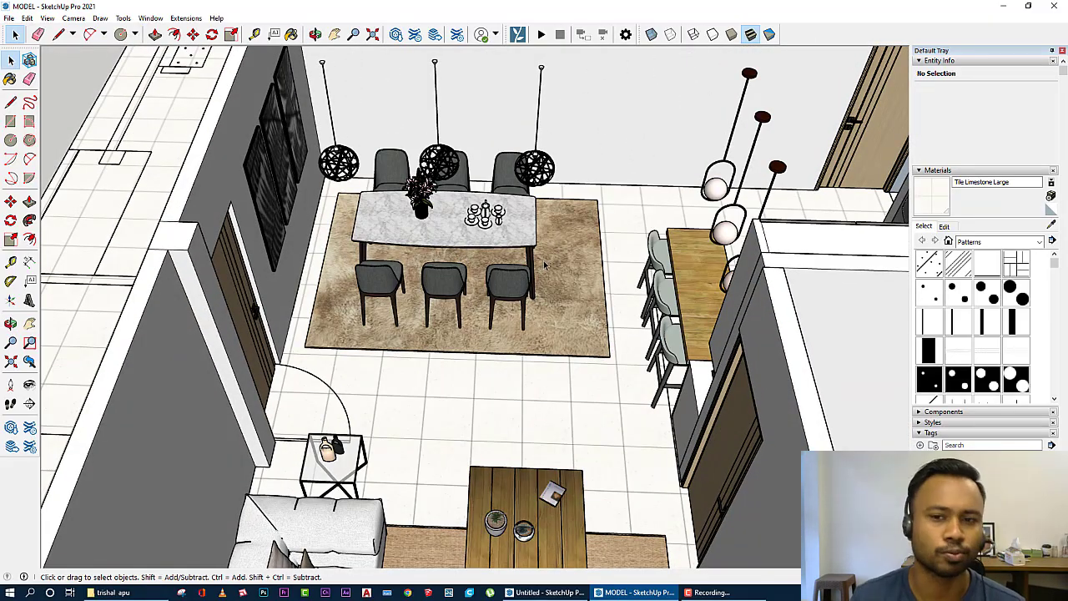
mouse_move(512, 231)
middle_down()
mouse_move(725, 463)
mouse_move(417, 200)
mouse_move(547, 312)
middle_up()
scroll(417, 201, up, 3)
scroll(417, 200, up, 3)
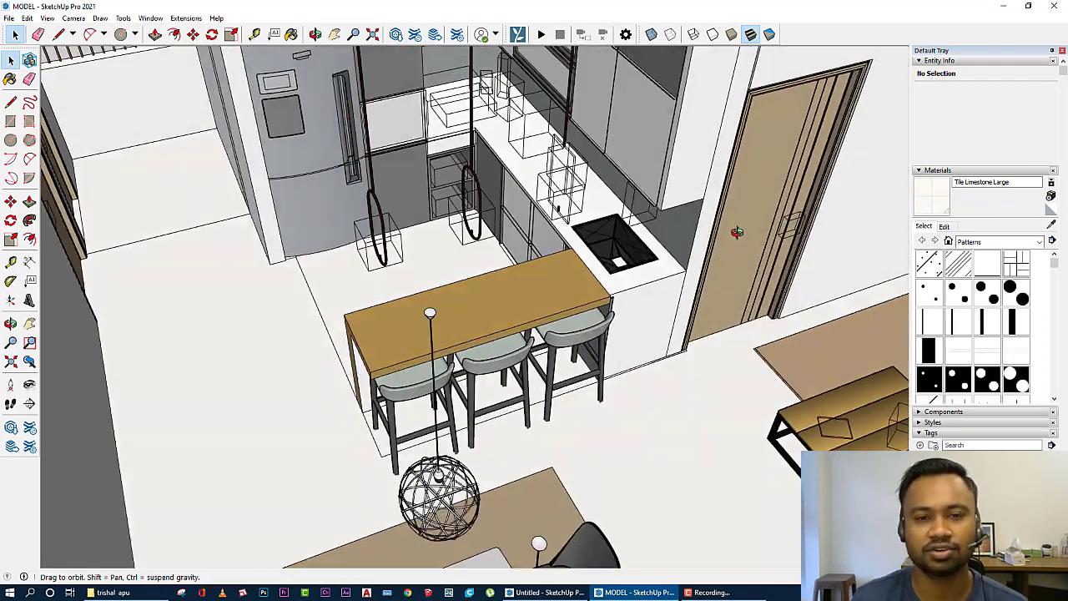
scroll(546, 312, up, 3)
scroll(235, 213, down, 3)
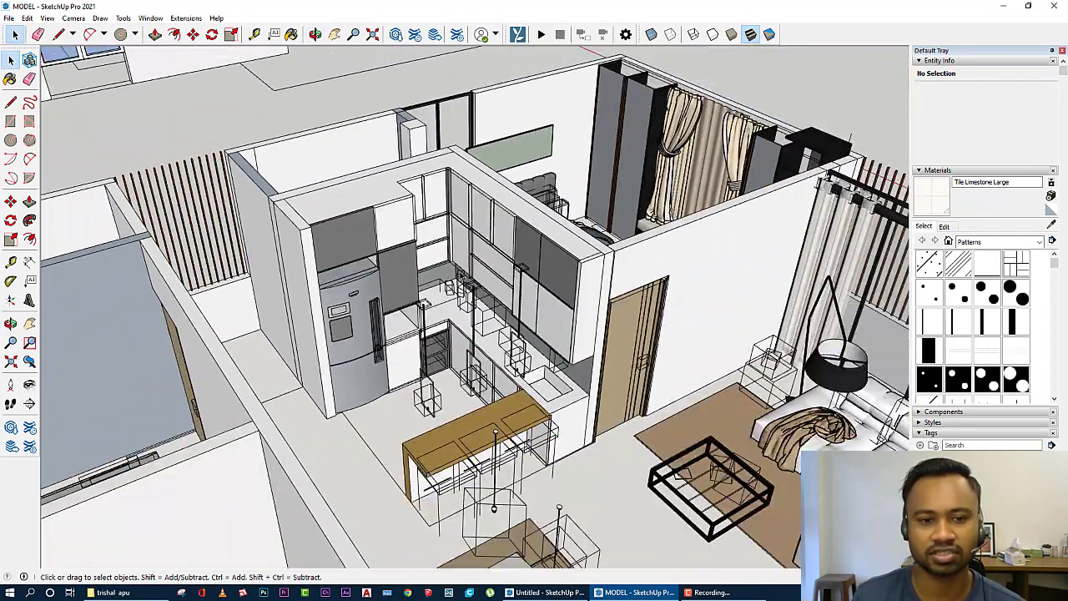
middle_drag(424, 145, 521, 239)
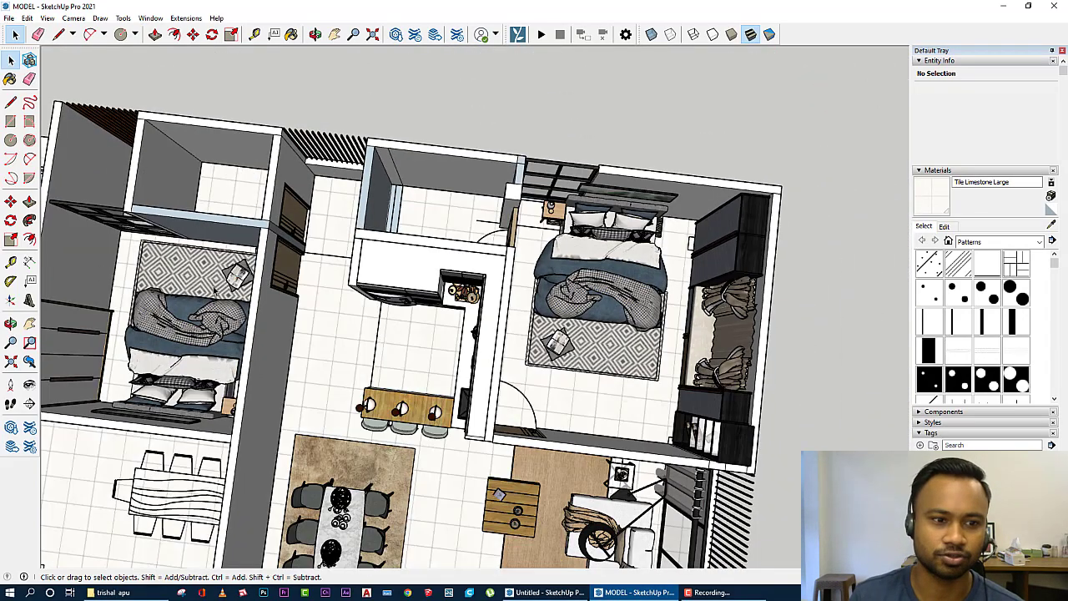
scroll(284, 288, down, 3)
scroll(522, 430, down, 2)
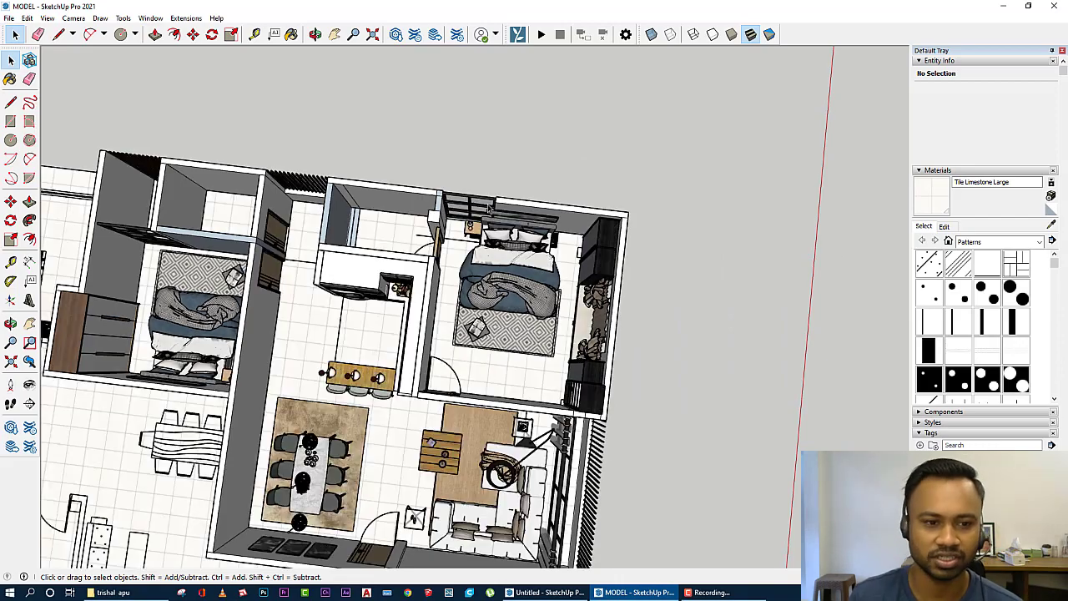
scroll(503, 201, down, 2)
mouse_move(258, 323)
middle_down()
mouse_move(205, 244)
mouse_move(247, 185)
mouse_move(275, 209)
middle_up()
scroll(226, 236, up, 3)
scroll(227, 236, up, 2)
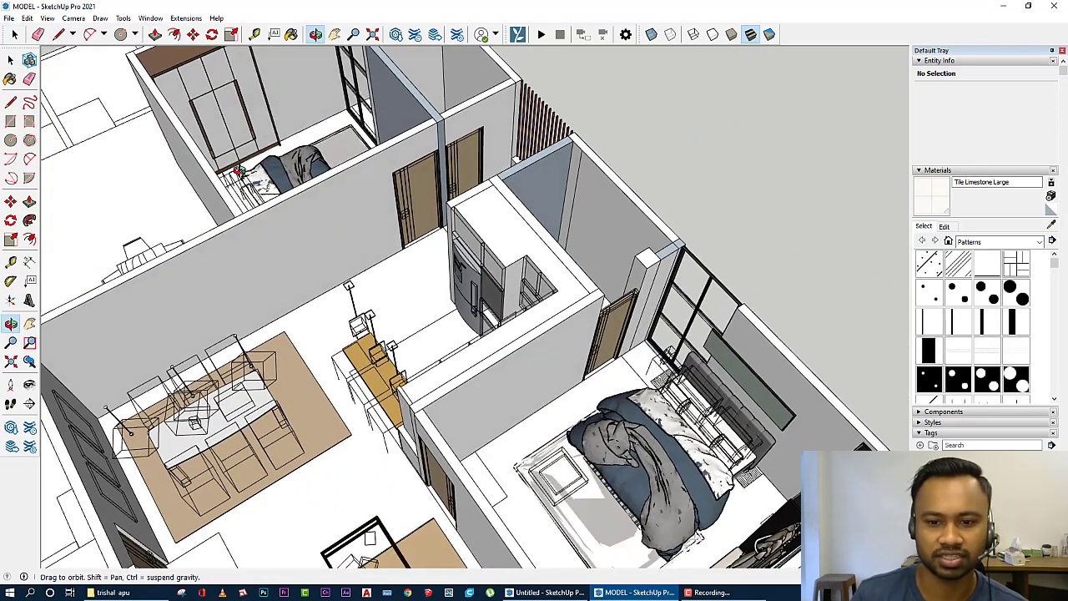
mouse_move(543, 592)
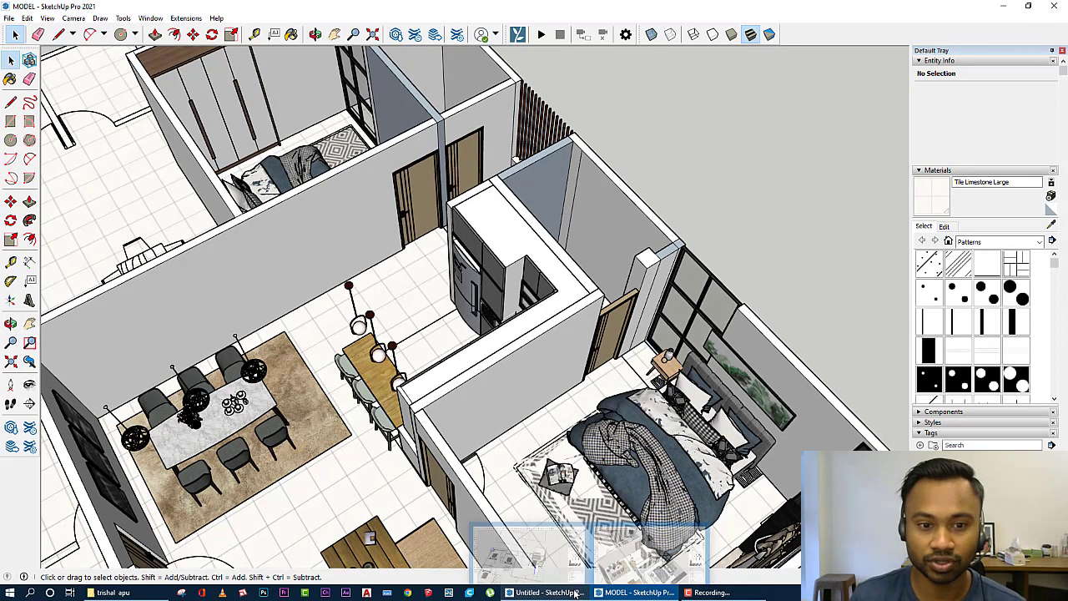
click(527, 548)
key(alt+Tab)
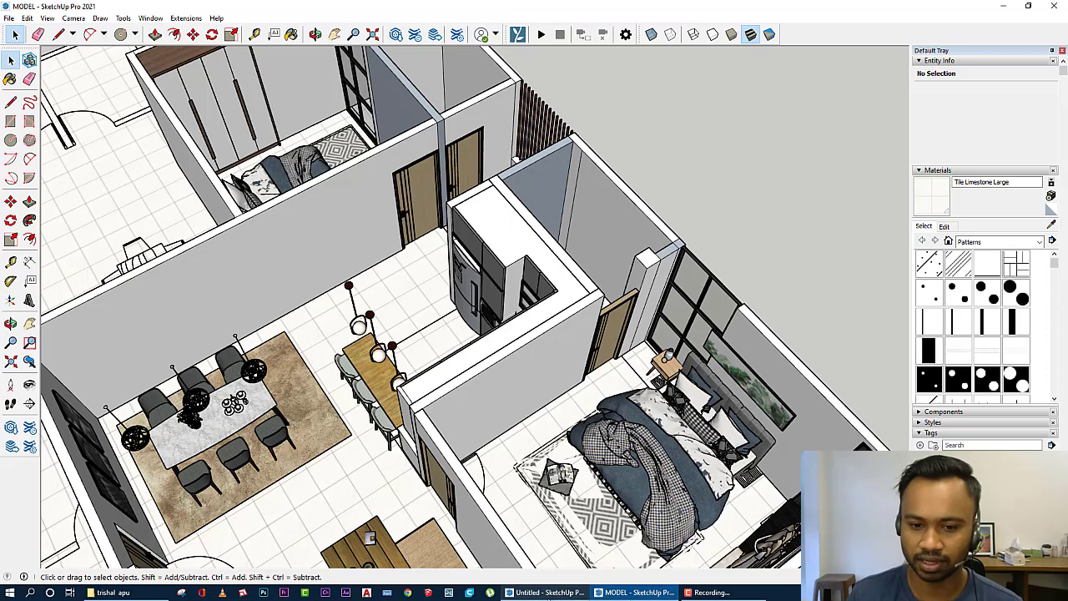
Step: Open render 6.jpg from the trishal apu folder and step through to the 5.jpg floor-plan render
click(152, 594)
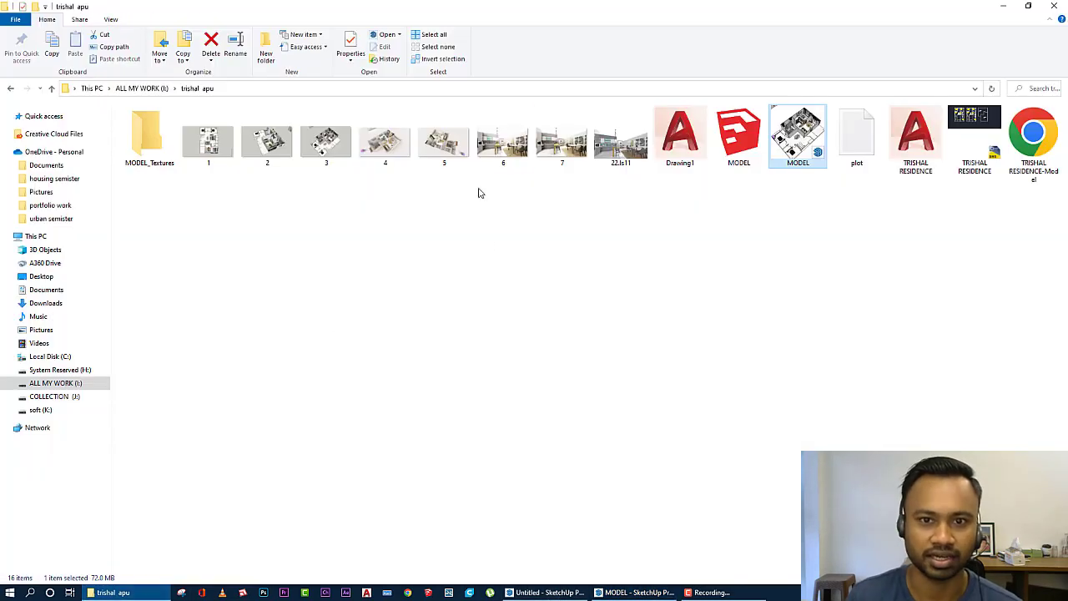
double_click(503, 140)
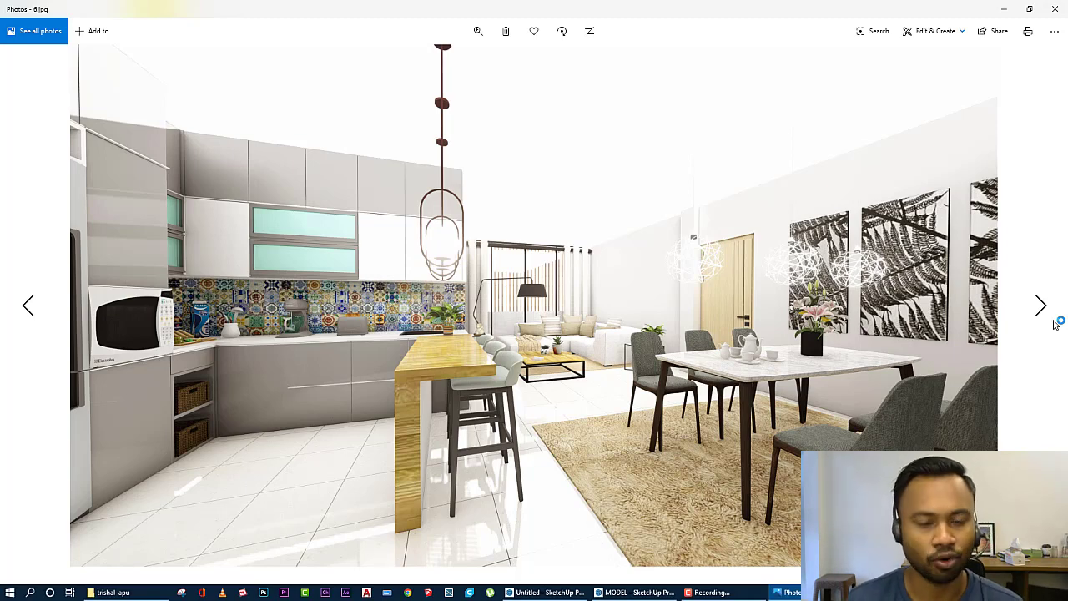
click(1054, 325)
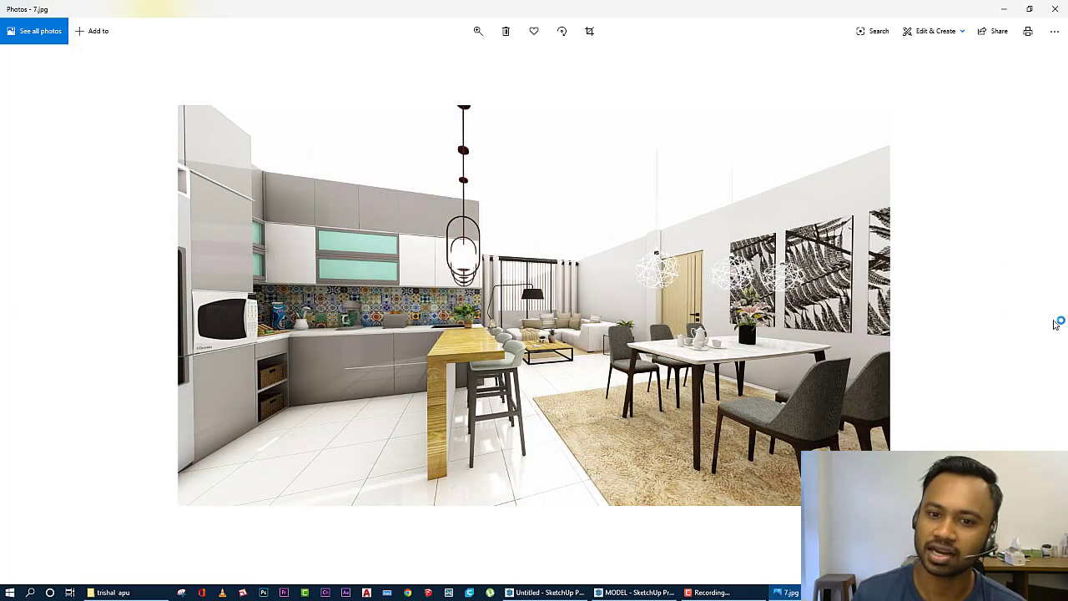
click(1053, 324)
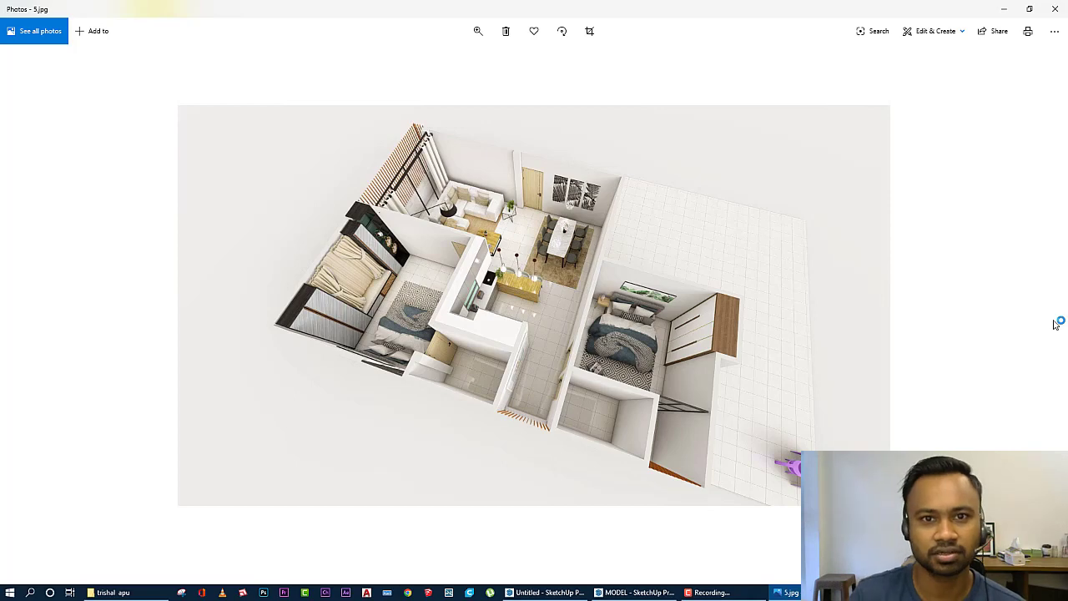
Step: Zoom into the 5.jpg floor-plan render, then zoom back out to fit the window
click(478, 34)
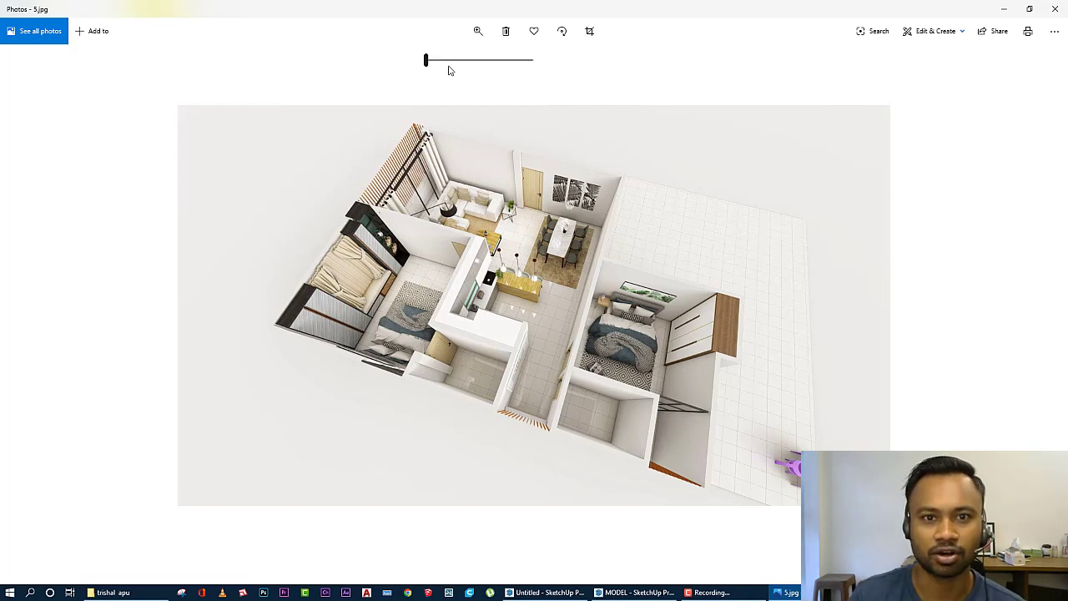
click(448, 62)
drag(449, 69, 454, 67)
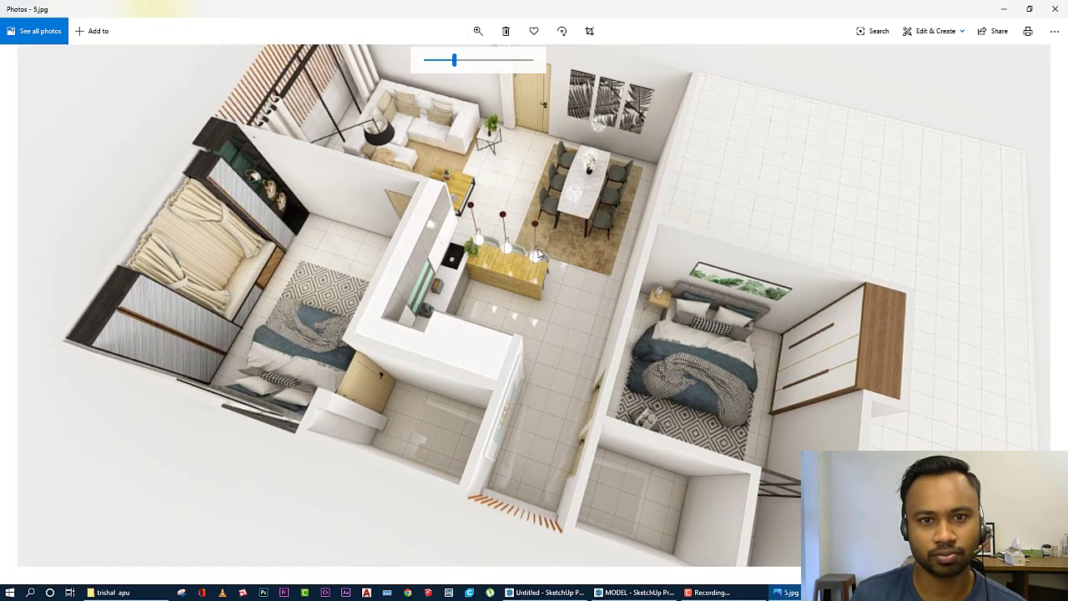
scroll(550, 256, up, 3)
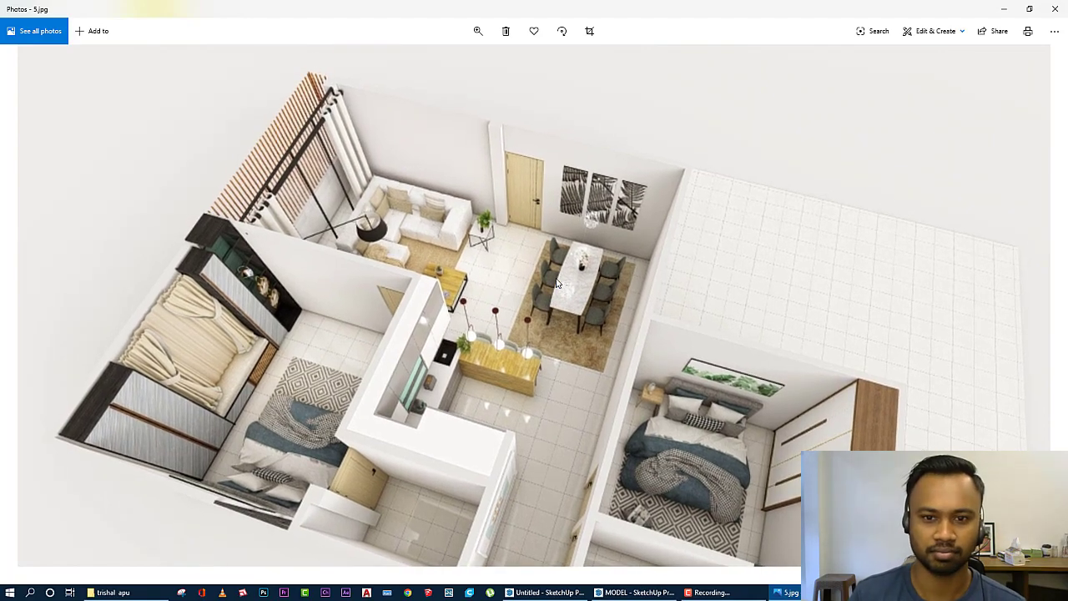
click(478, 31)
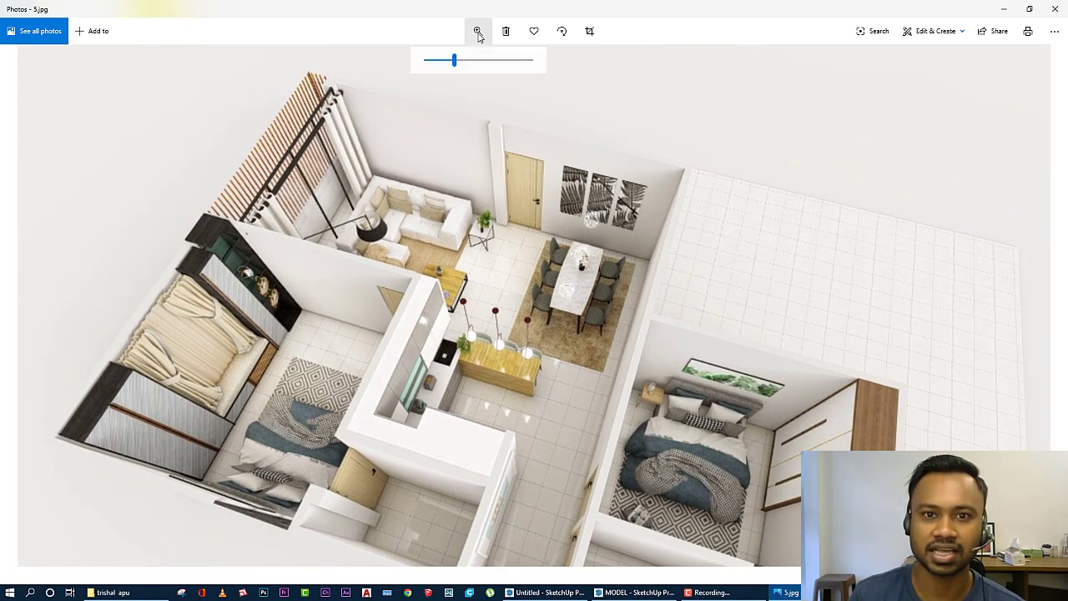
click(451, 66)
click(451, 67)
scroll(472, 100, down, 2)
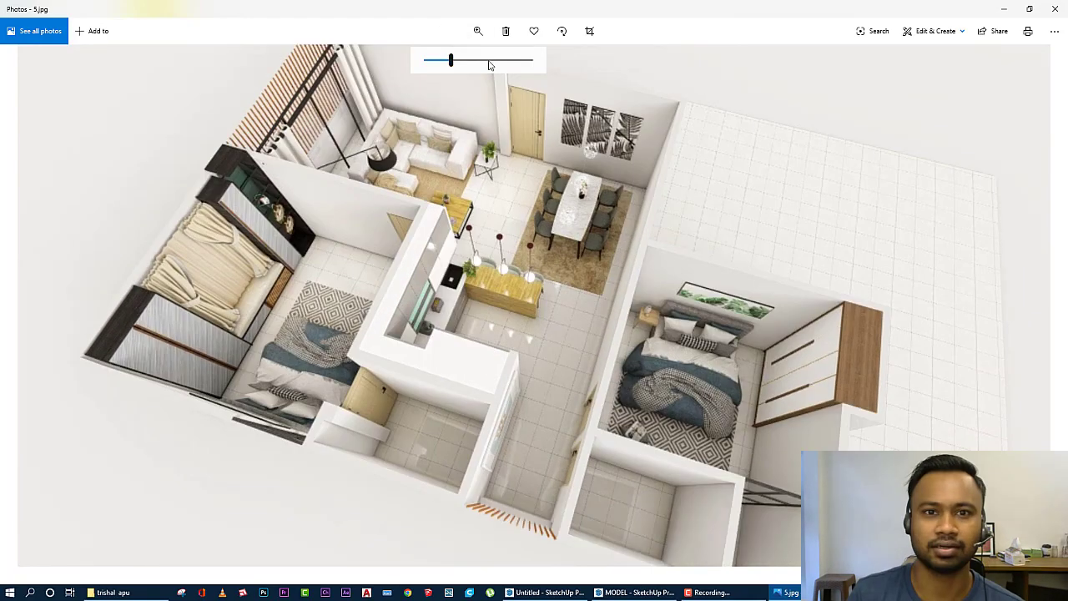
drag(447, 67, 424, 65)
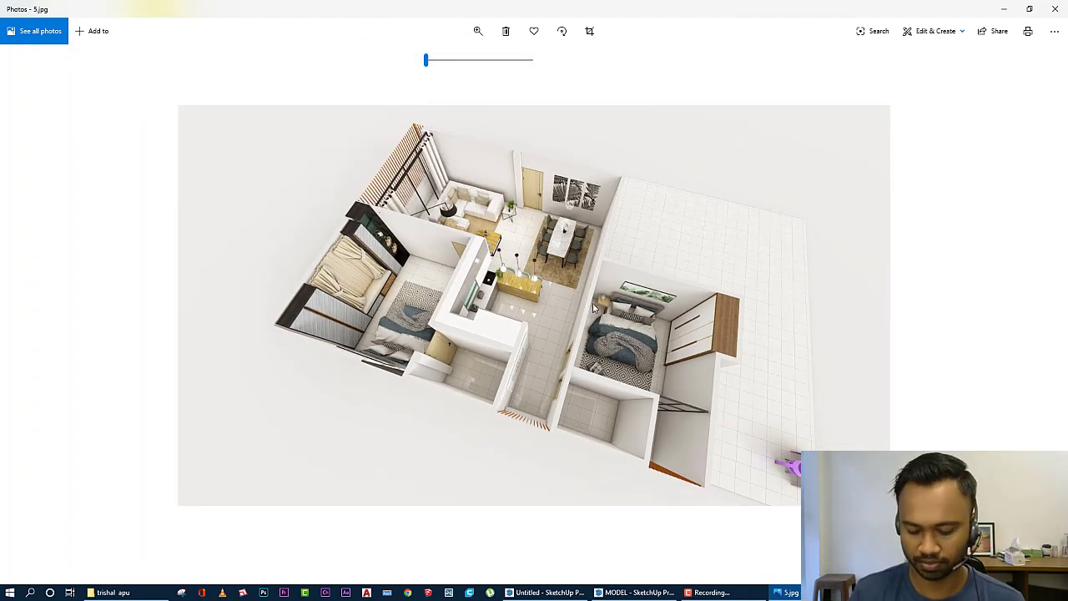
key(Left)
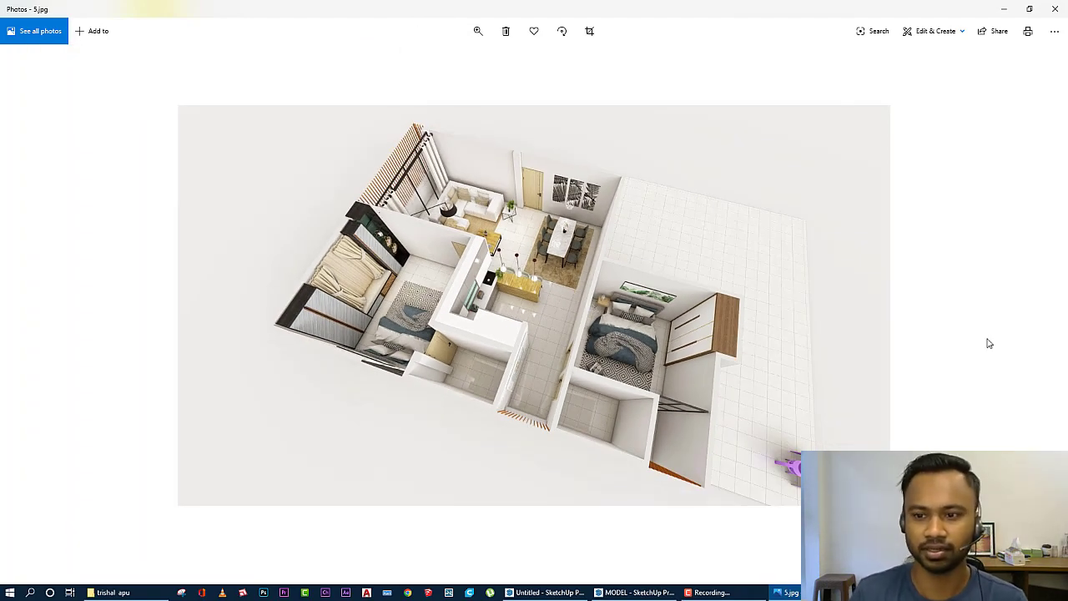
Step: Flip between renders 3.jpg through 7.jpg, then close the Photos viewer
key(Left)
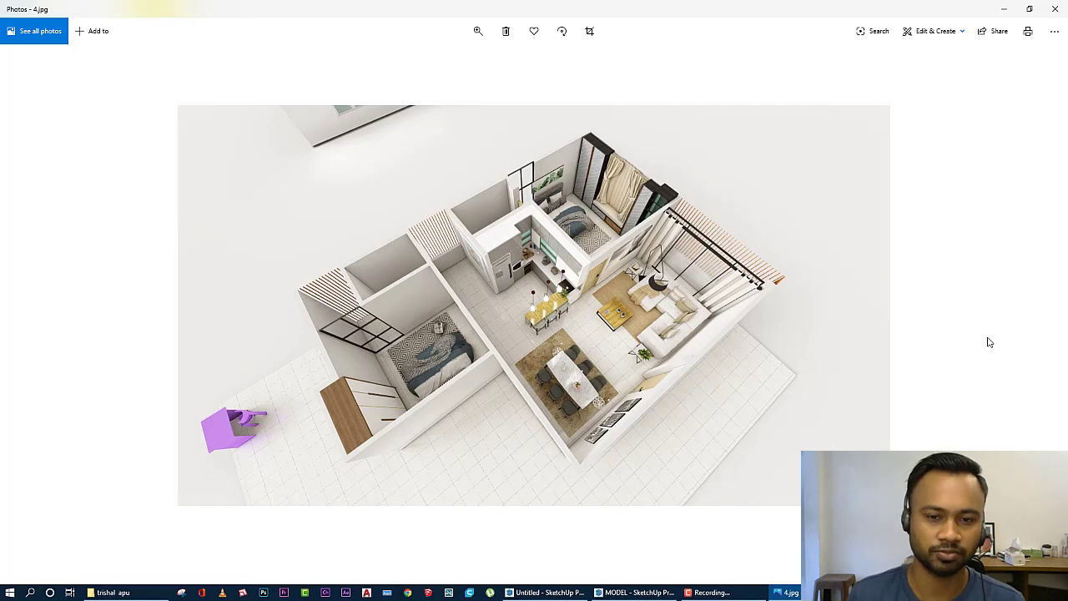
key(Left)
key(Right)
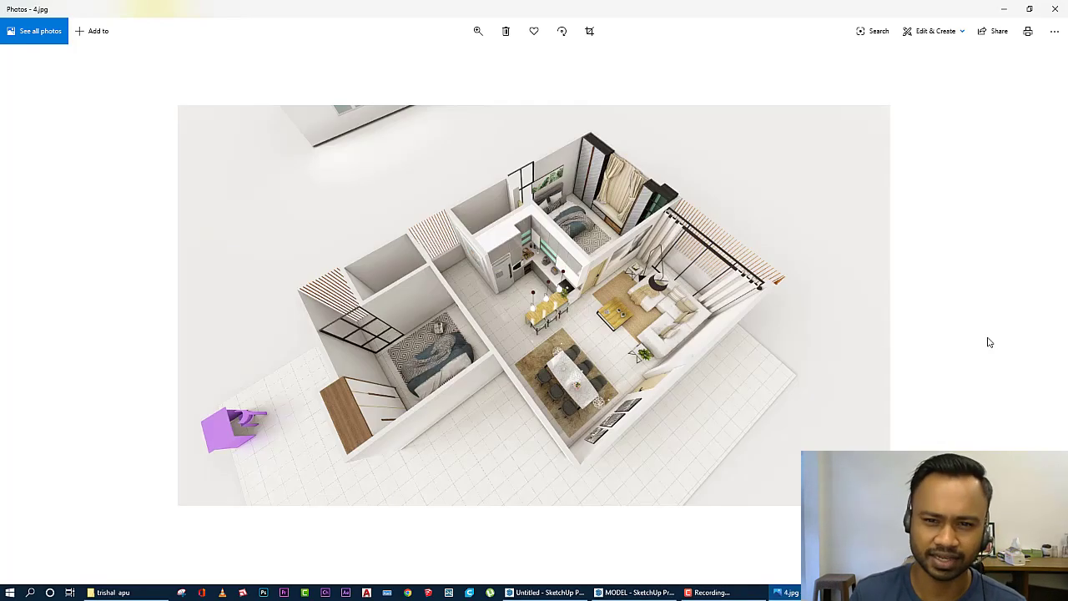
key(Right)
key(Right)
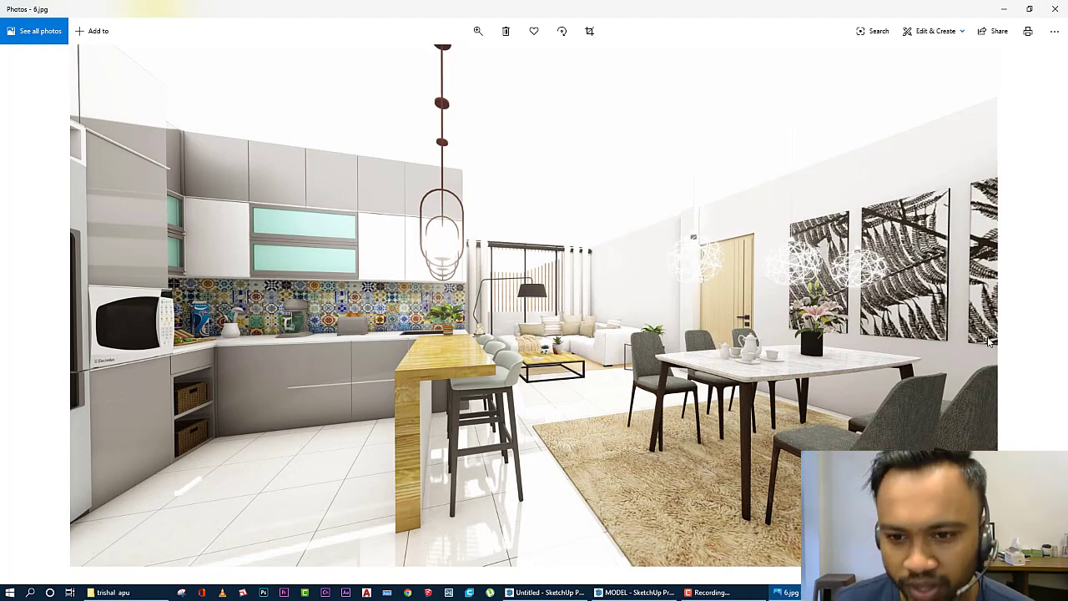
key(Right)
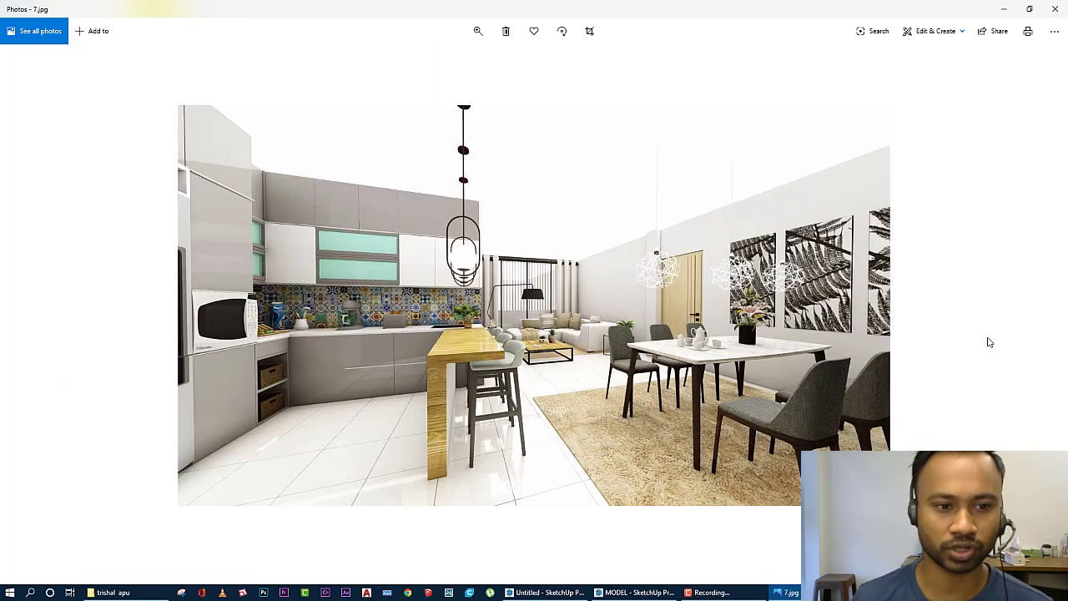
key(Left)
key(Left)
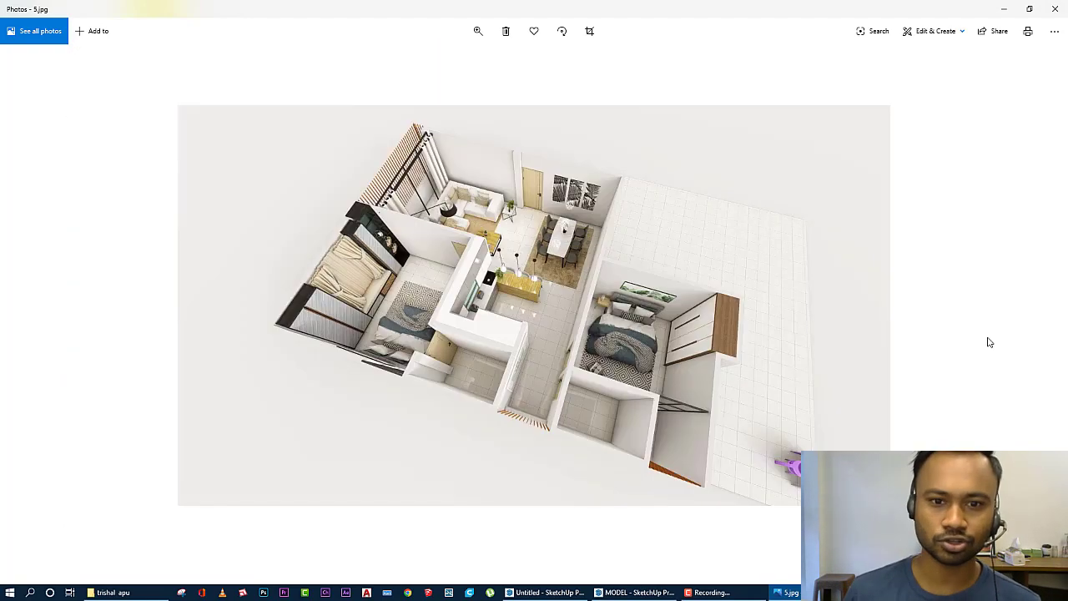
key(Left)
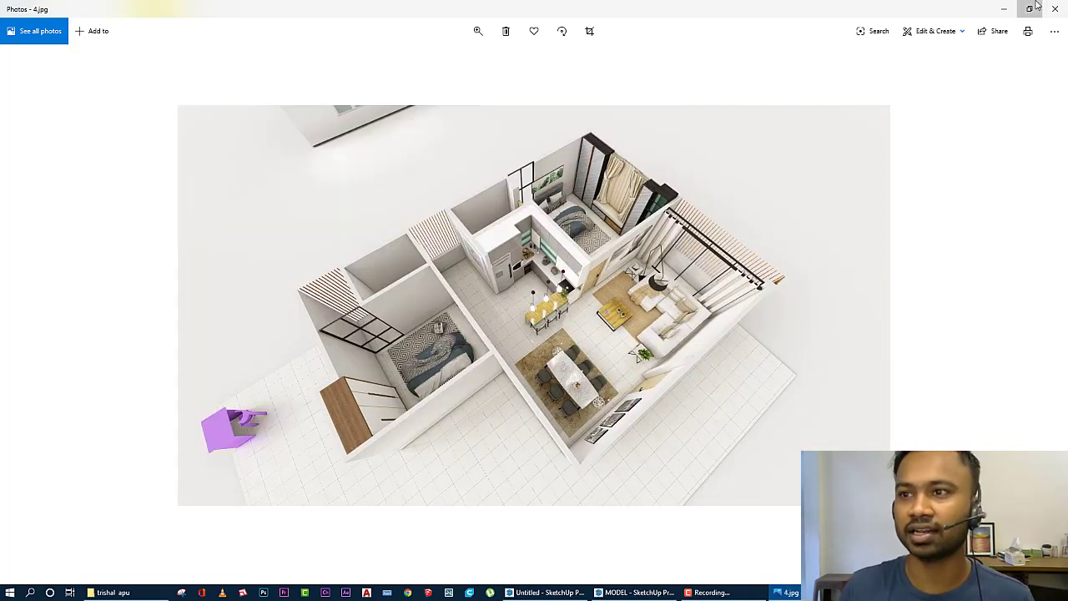
click(1028, 9)
click(457, 27)
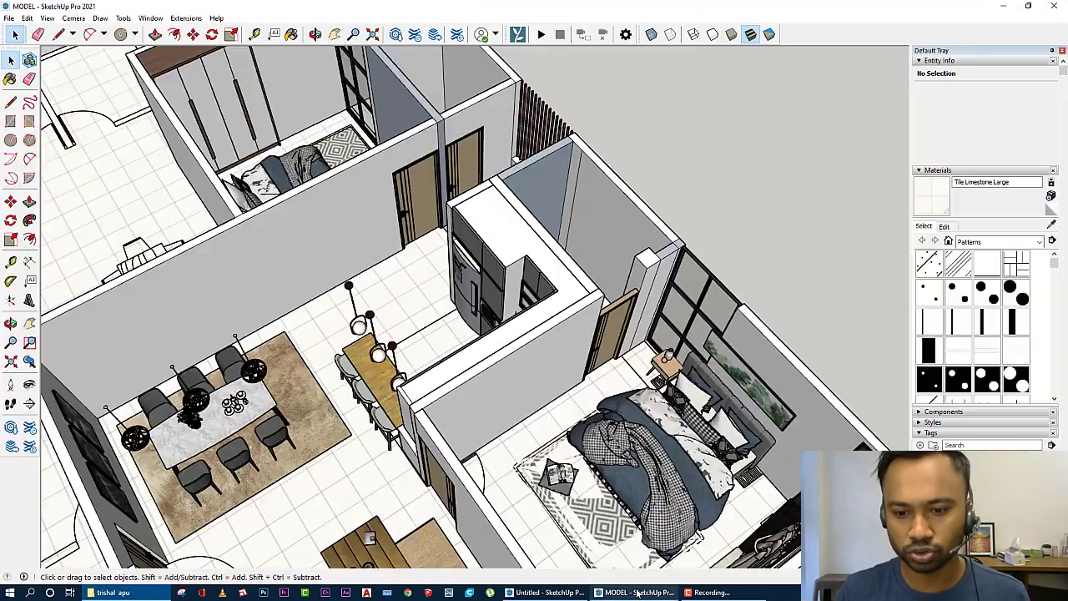
Step: Switch back to the Untitled bedroom model, orbit around the bedroom, and open 3D Warehouse
click(639, 591)
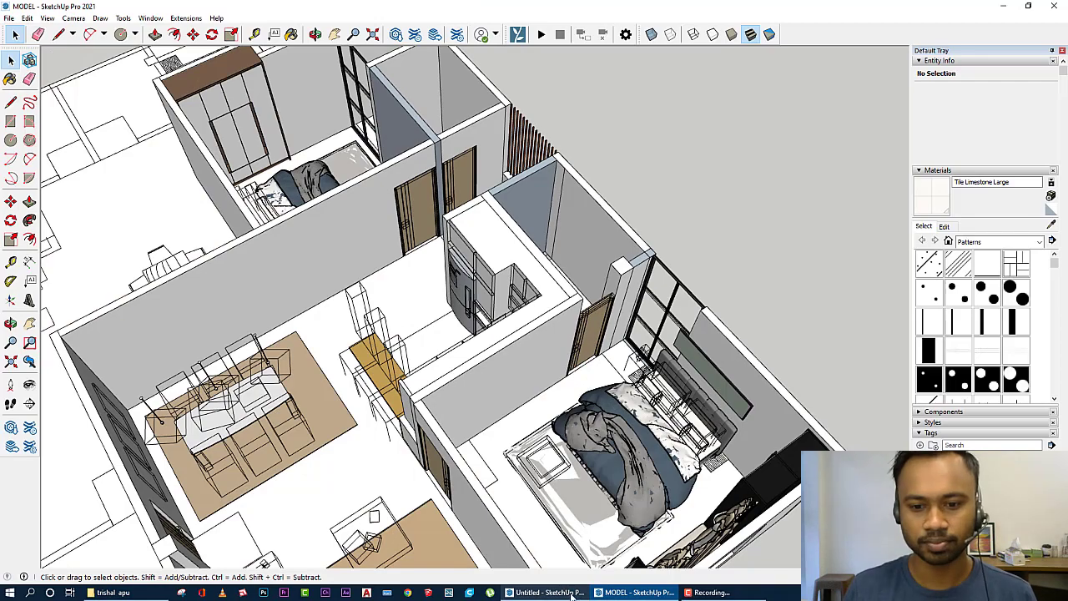
click(546, 592)
scroll(428, 350, down, 2)
mouse_move(427, 350)
middle_down()
mouse_move(427, 406)
mouse_move(701, 486)
mouse_move(680, 270)
mouse_move(694, 307)
middle_up()
scroll(680, 269, up, 2)
scroll(680, 269, up, 2)
scroll(589, 341, down, 2)
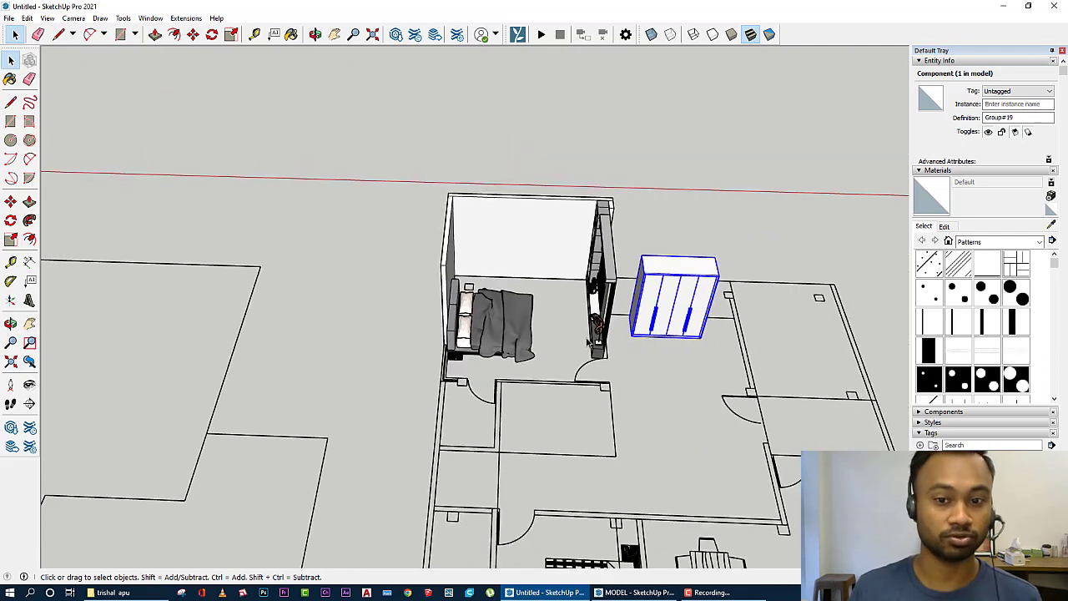
scroll(589, 340, down, 2)
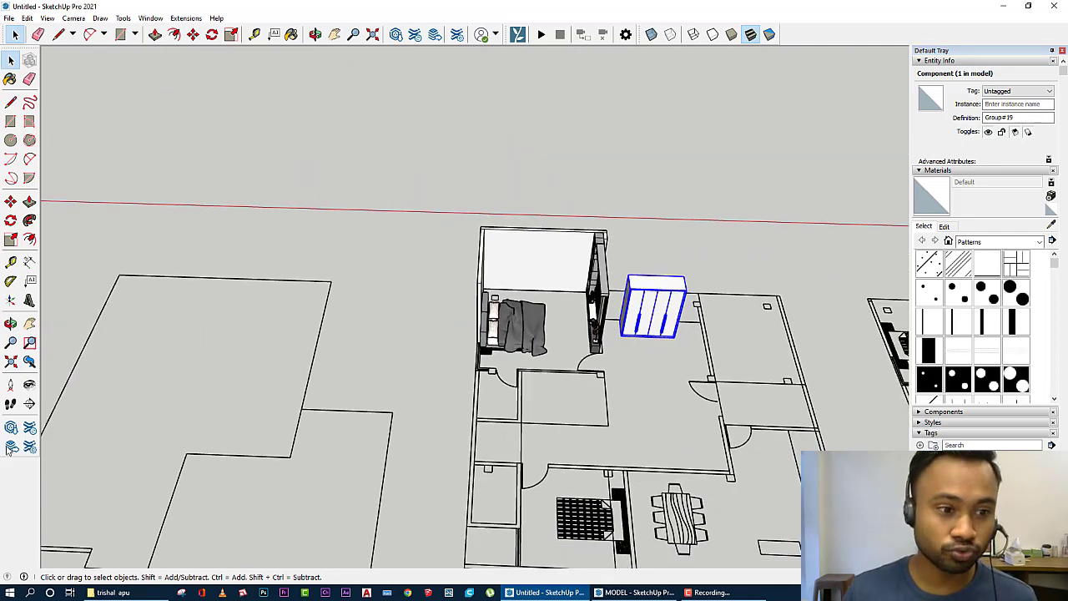
click(11, 427)
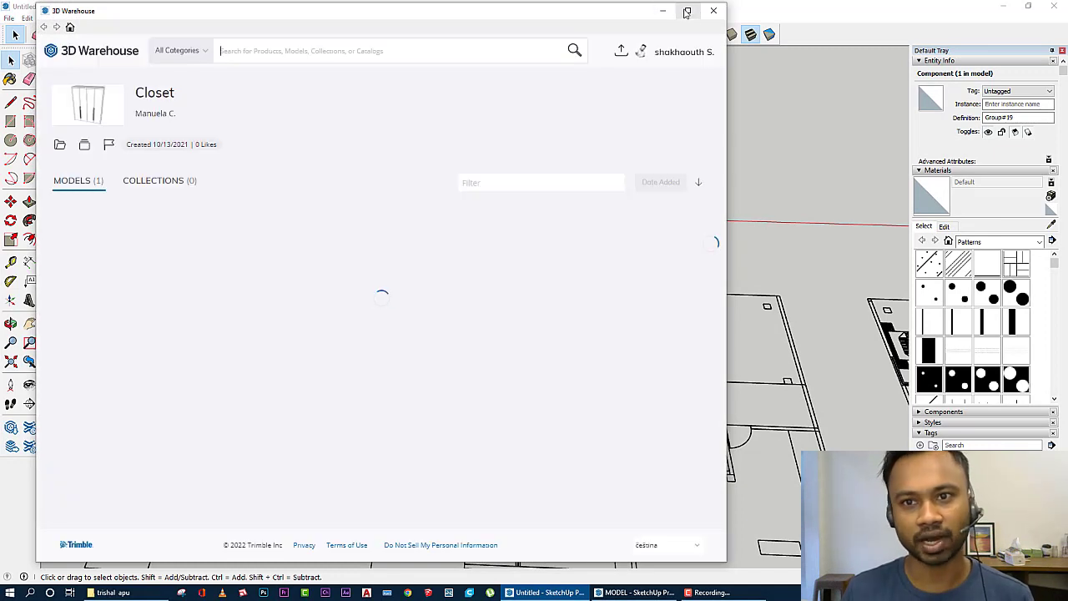
Step: Maximize 3D Warehouse, go to its home page, then return to the furnished MODEL in SketchUp
click(686, 11)
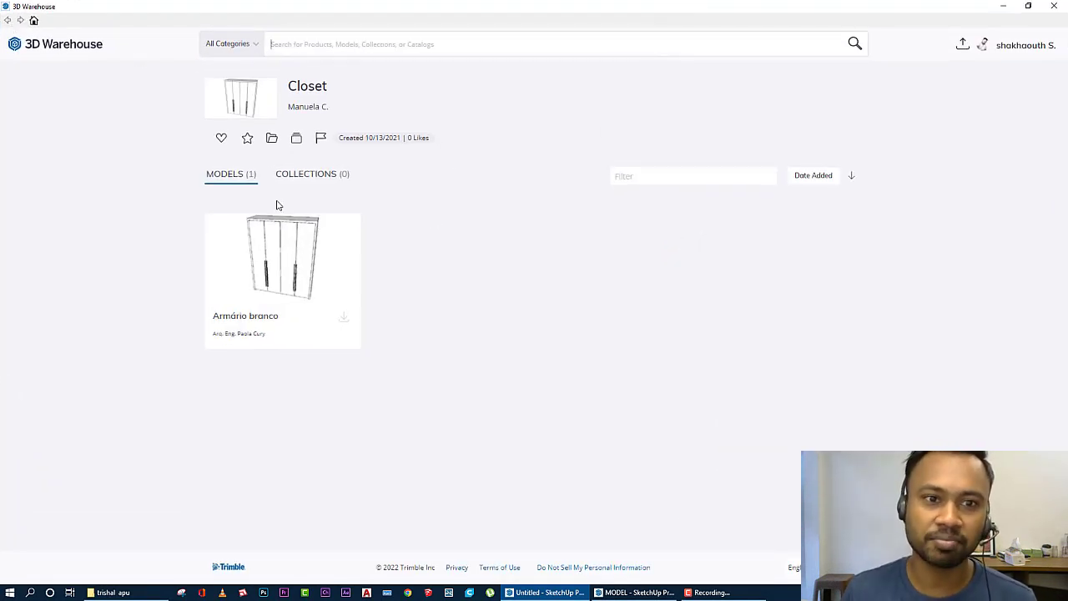
click(84, 52)
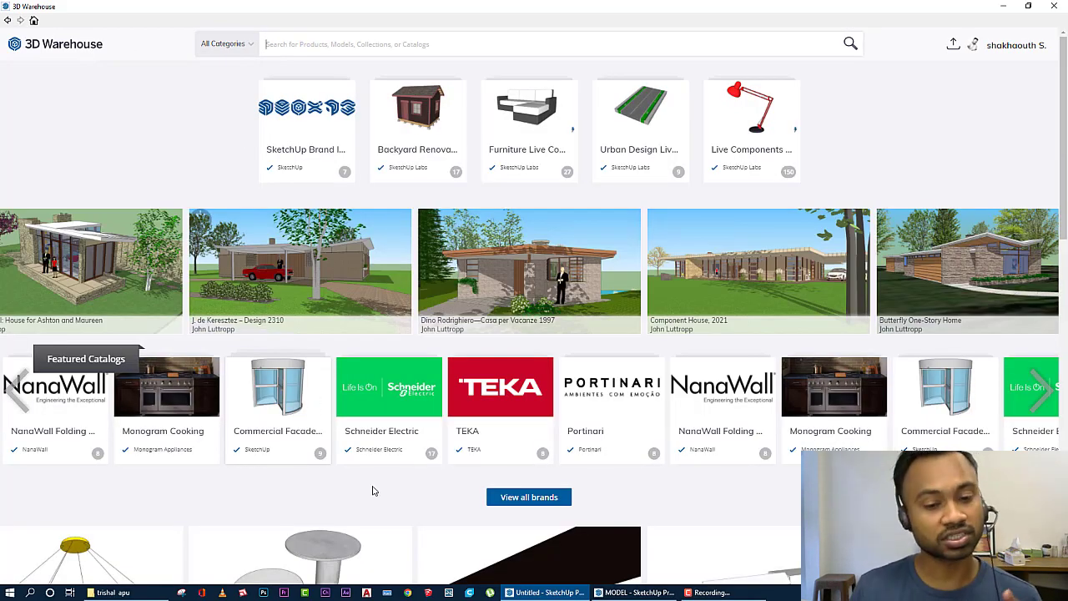
click(634, 593)
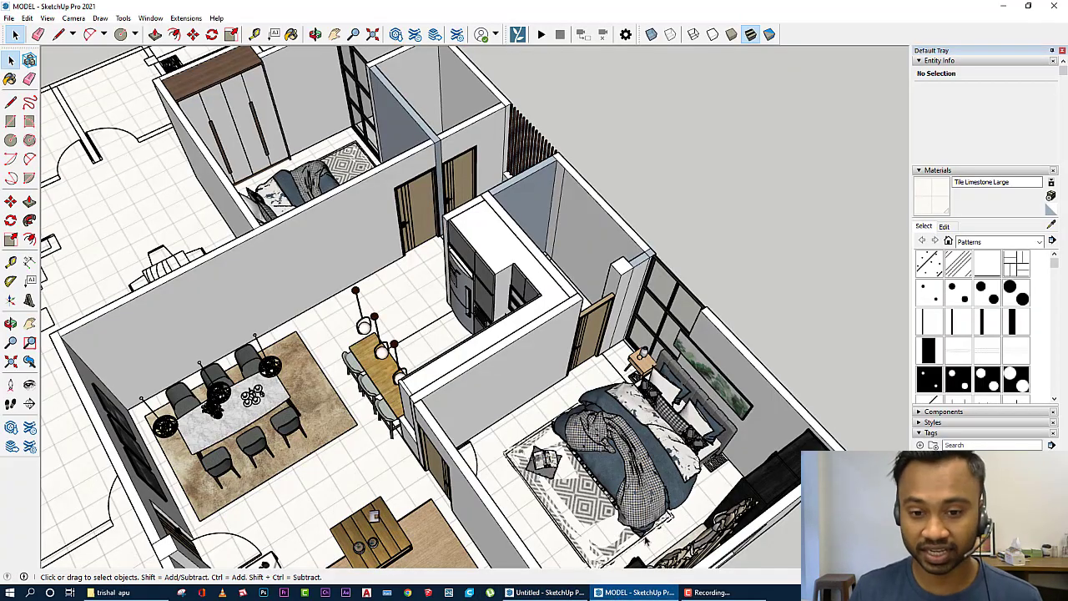
scroll(647, 540, up, 3)
scroll(648, 541, up, 3)
scroll(647, 541, up, 2)
middle_drag(647, 540, 870, 382)
middle_drag(828, 446, 822, 435)
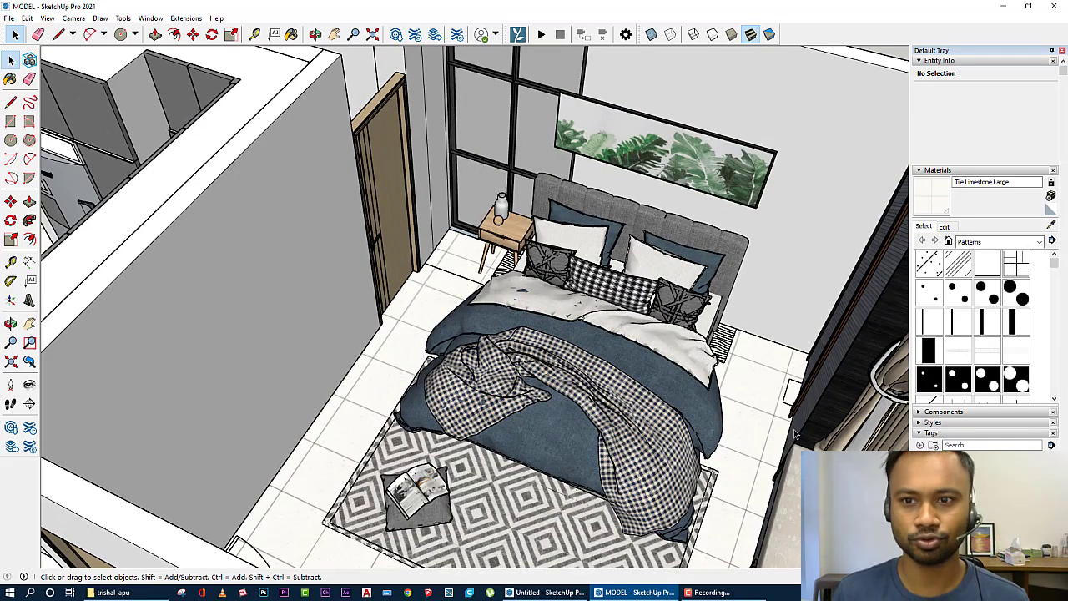
scroll(792, 421, down, 5)
scroll(793, 400, up, 3)
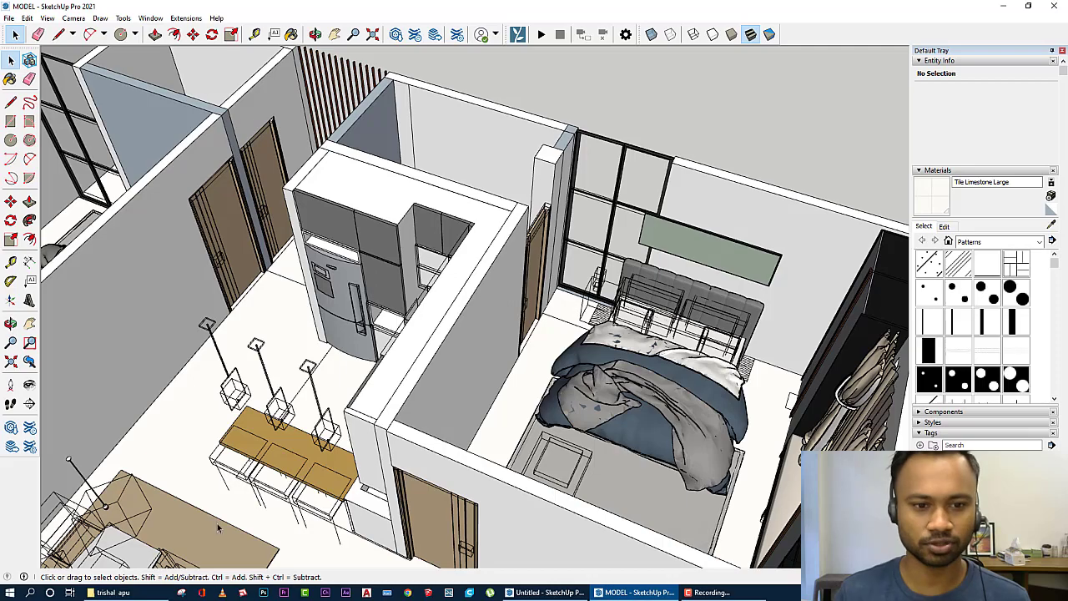
middle_drag(218, 527, 615, 361)
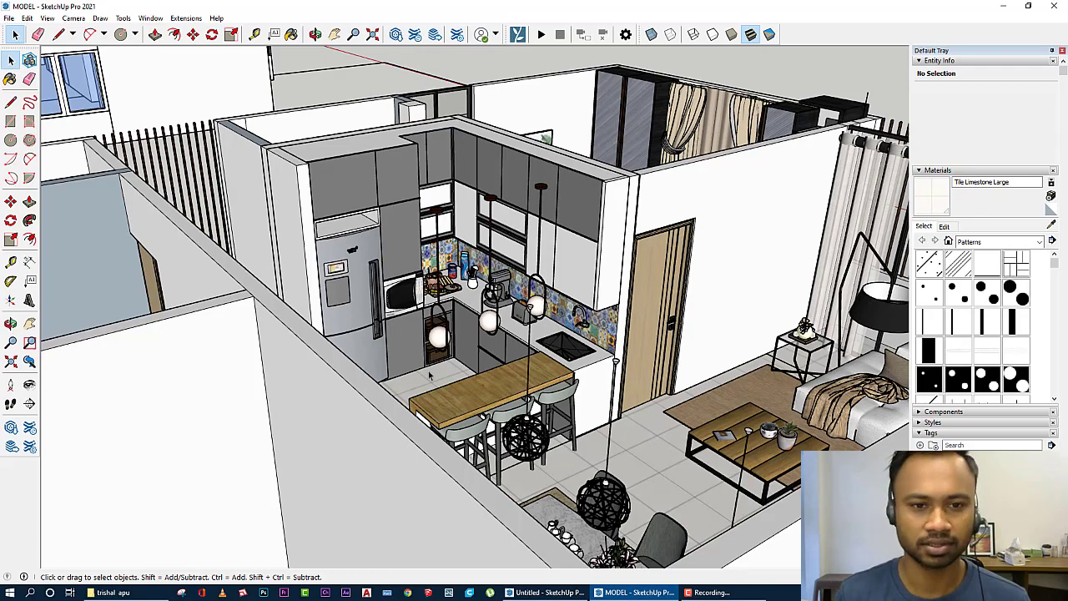
middle_drag(430, 376, 363, 453)
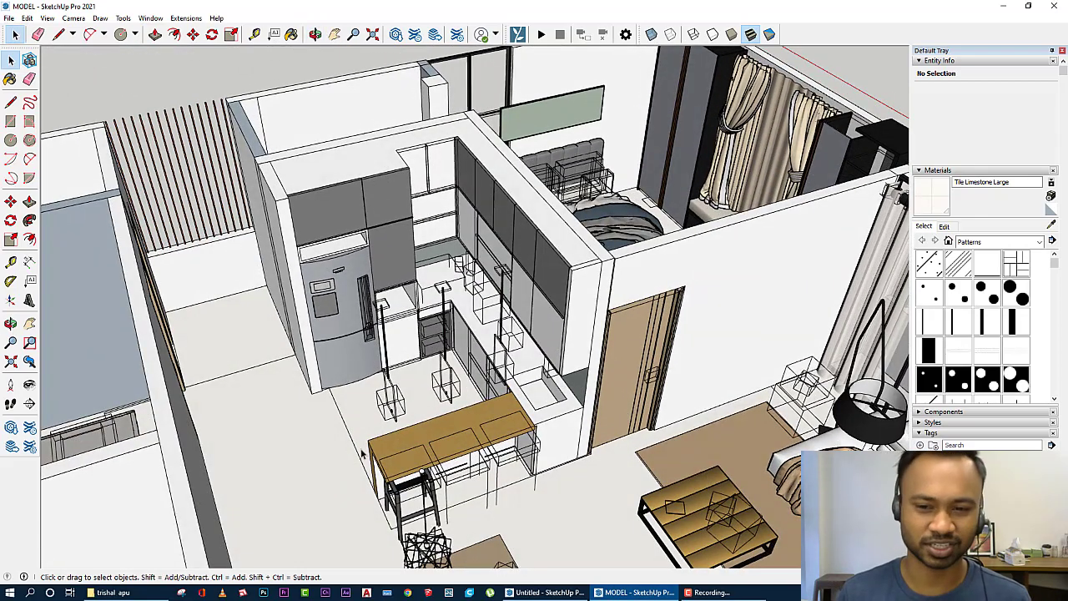